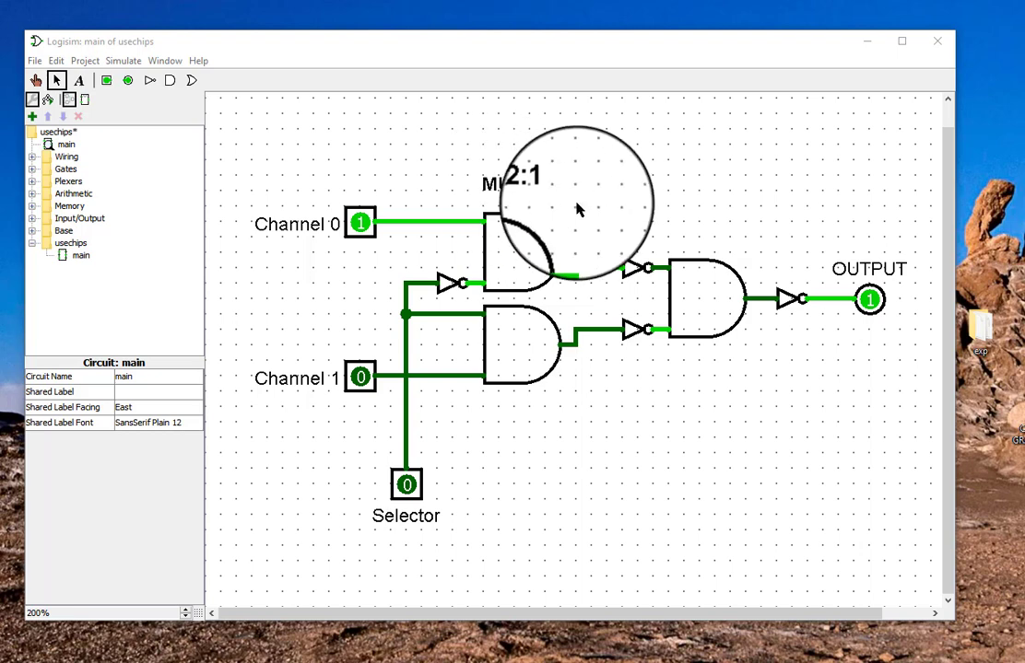
Step: Inspect the MUX 2:1 label and the properties of the built-in Multiplexer component in the Plexers library
click(503, 190)
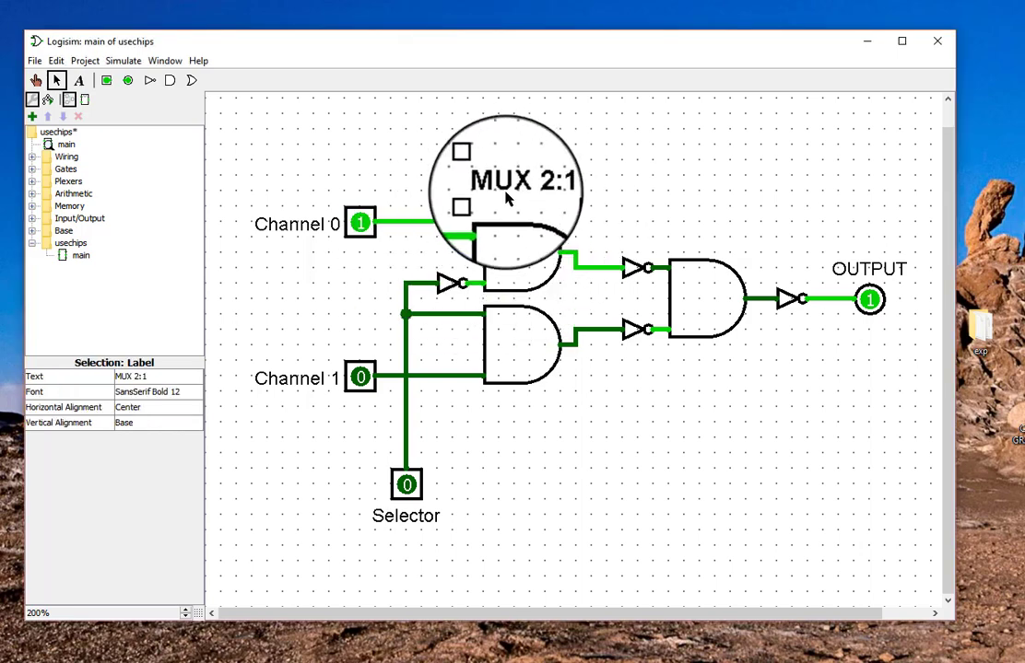
click(33, 183)
click(86, 195)
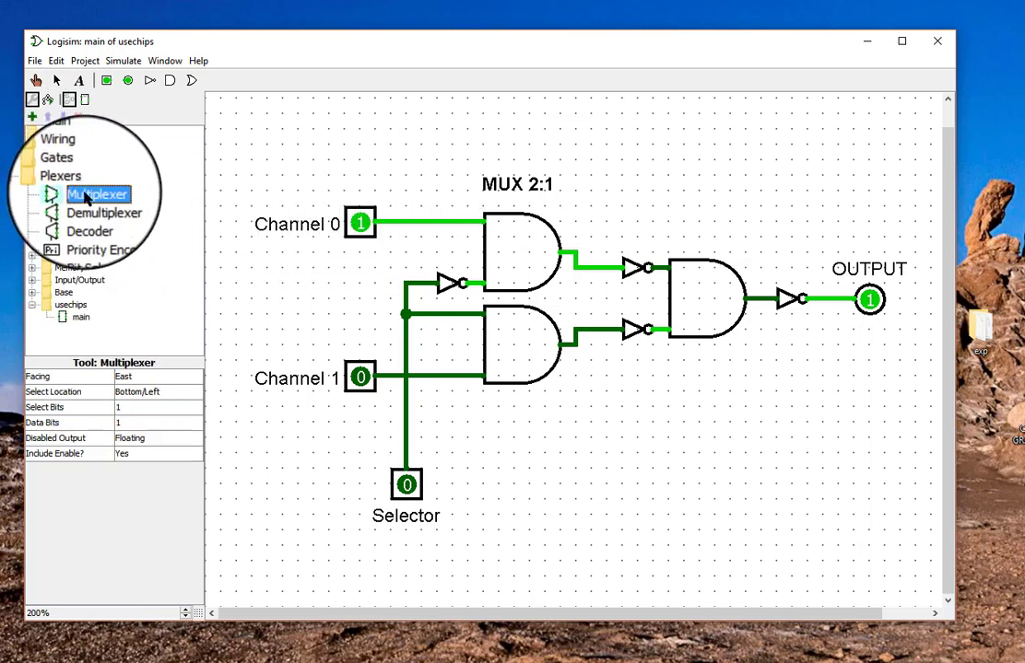
click(33, 181)
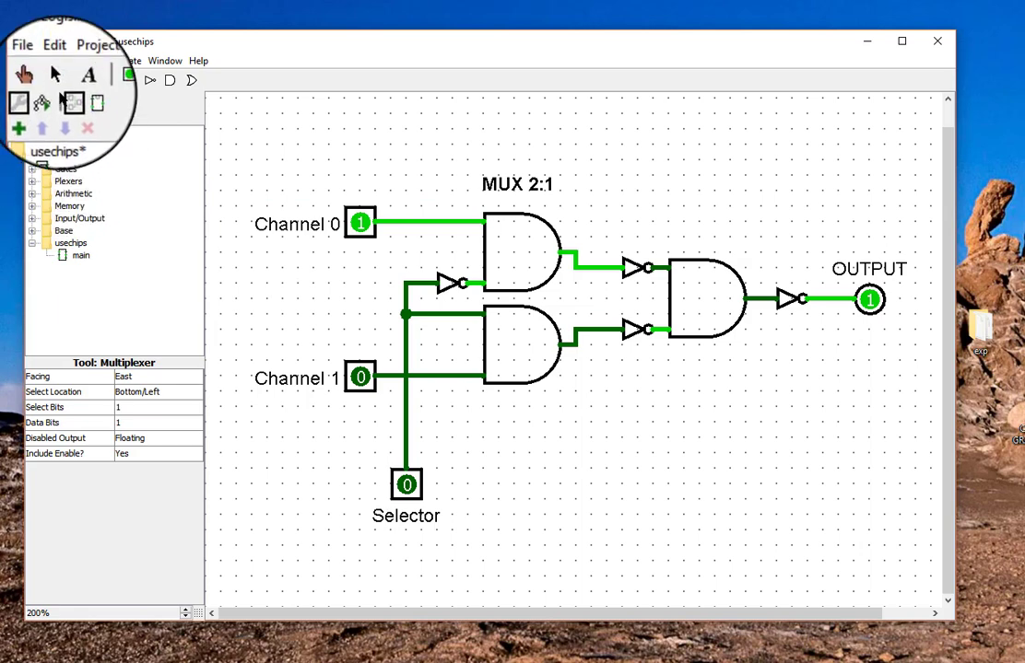
click(56, 80)
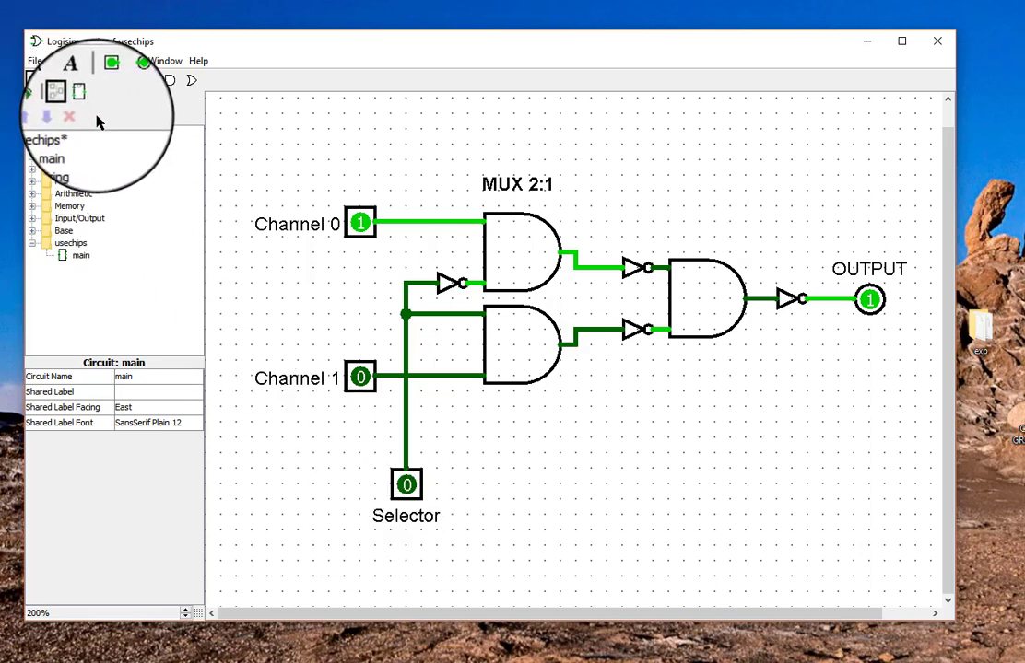
Step: Set the Selector input to 1 and toggle Channel 1 between 0 and 1 to test the output, leaving Channel 1 at 1
click(409, 488)
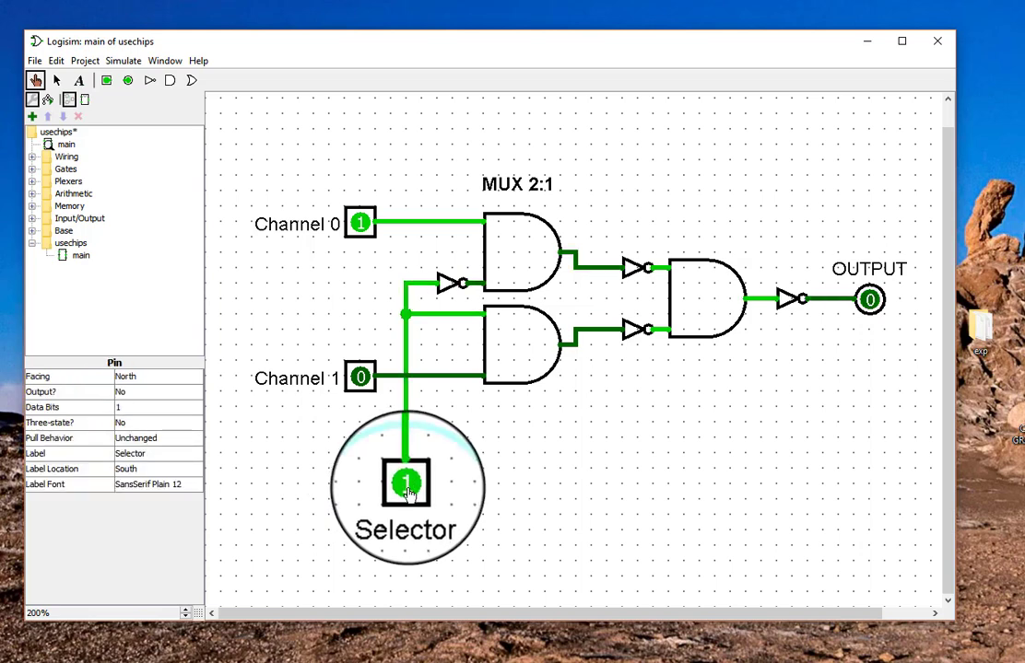
click(408, 488)
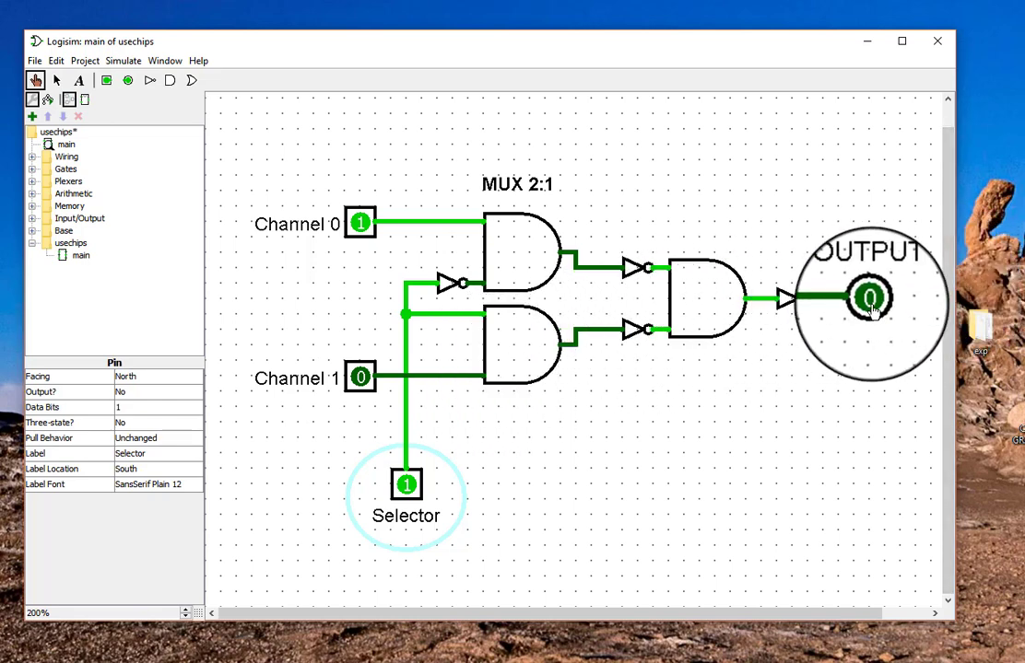
click(359, 379)
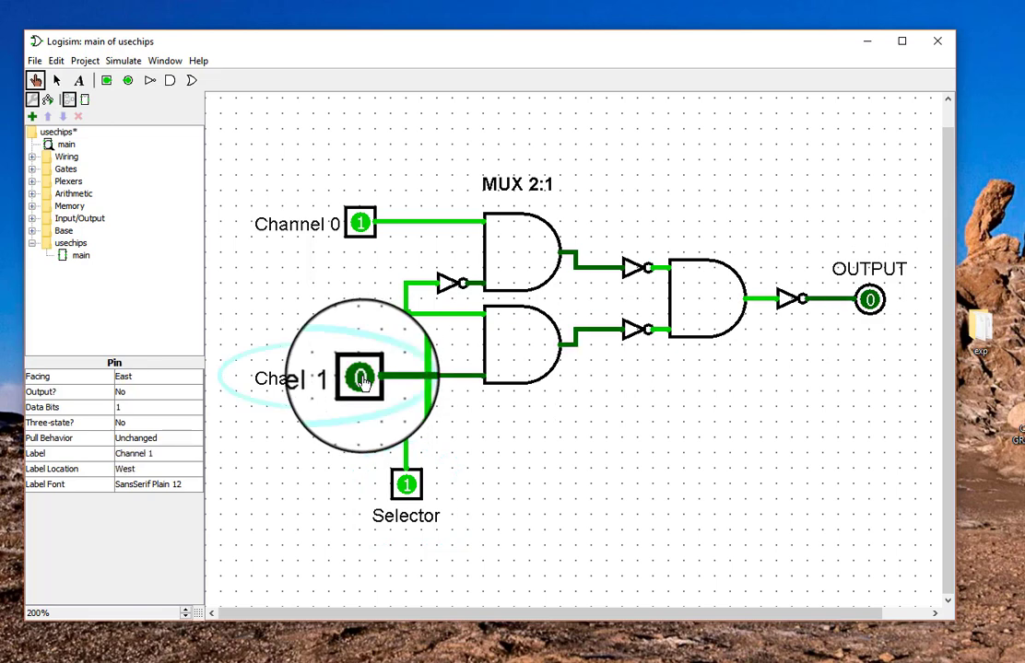
click(359, 379)
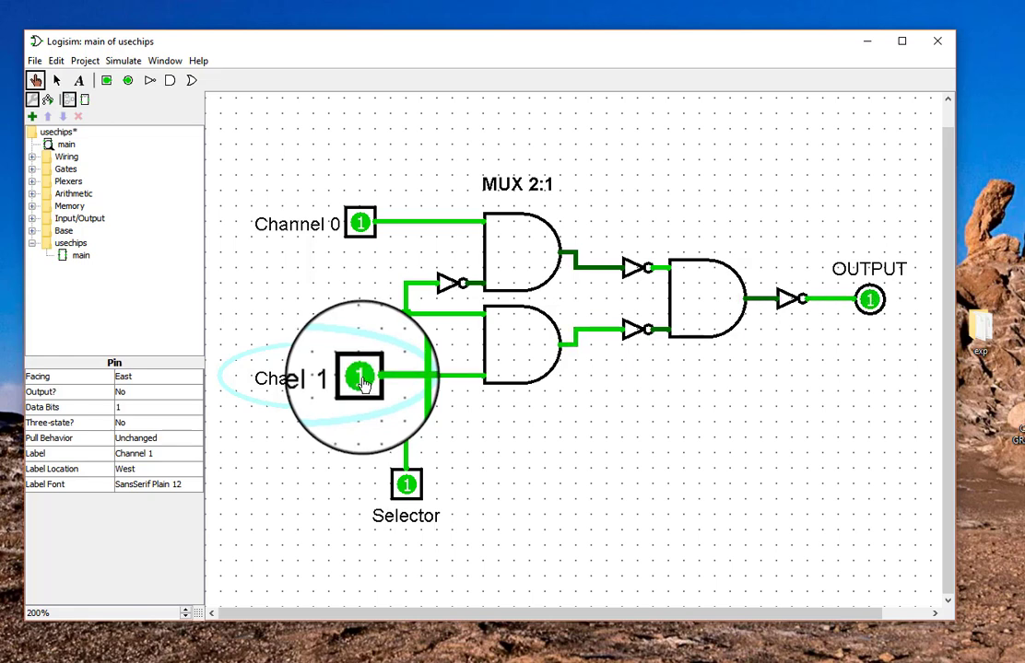
click(361, 385)
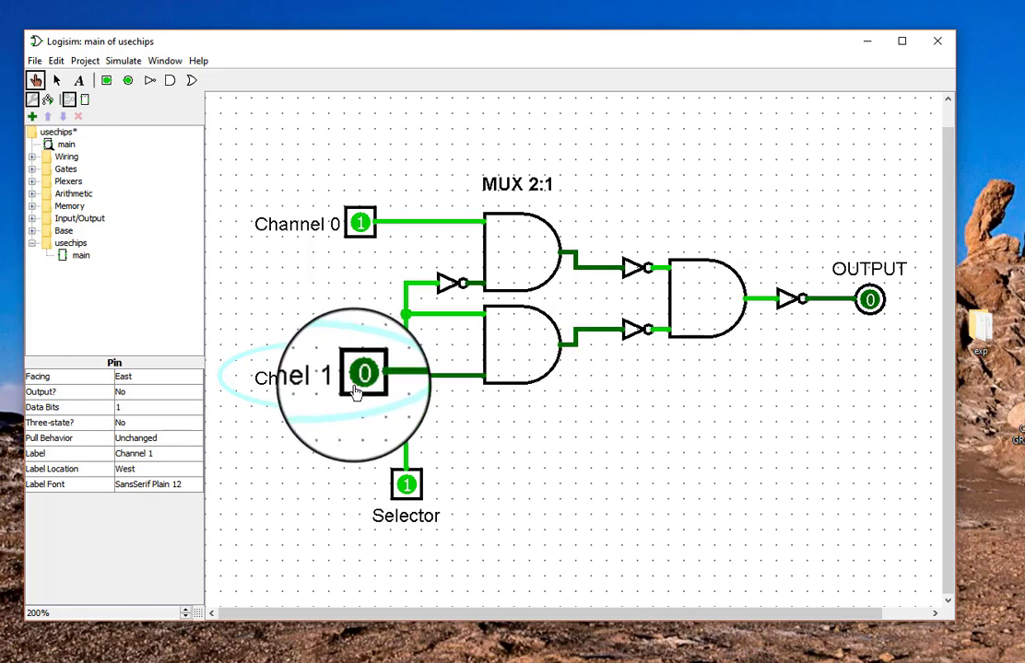
click(358, 390)
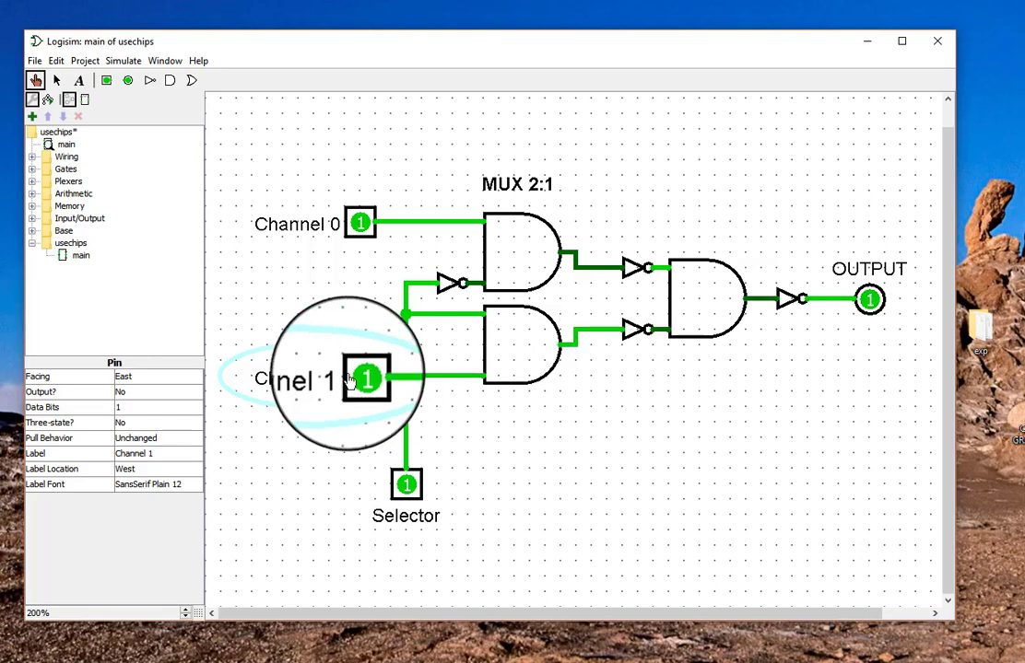
click(361, 225)
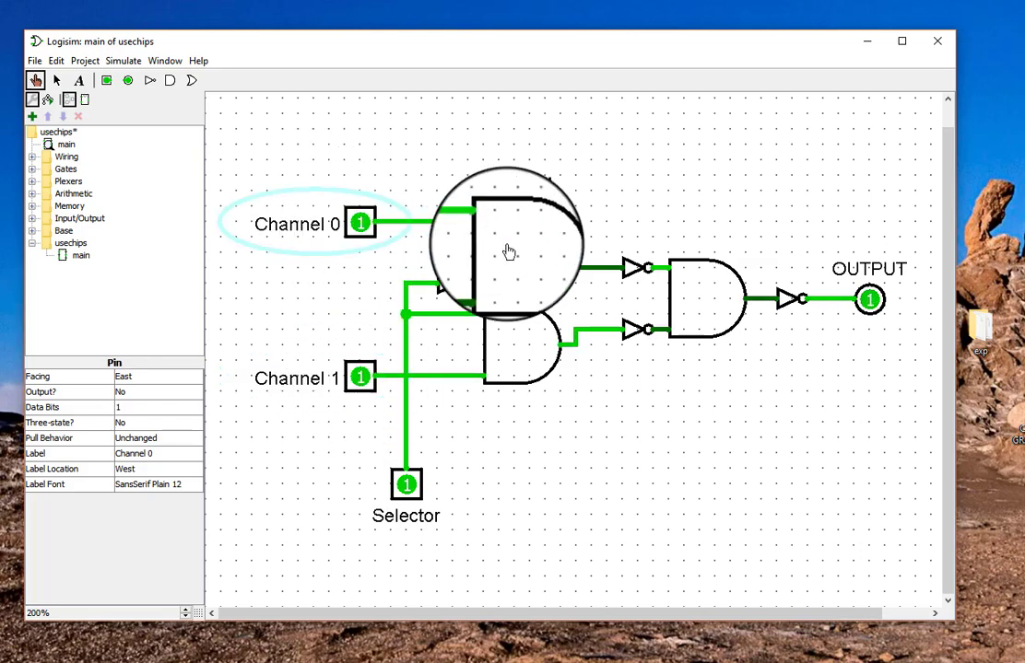
Step: Switch the Selector to 0 to route Channel 0, and back to 1 to route Channel 1
click(410, 488)
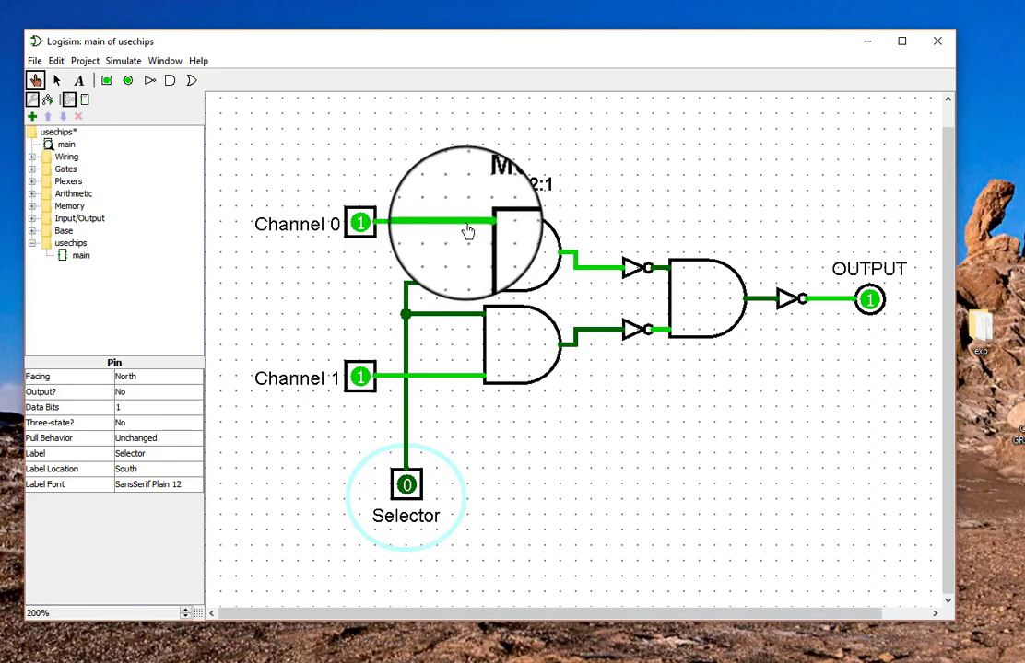
click(359, 230)
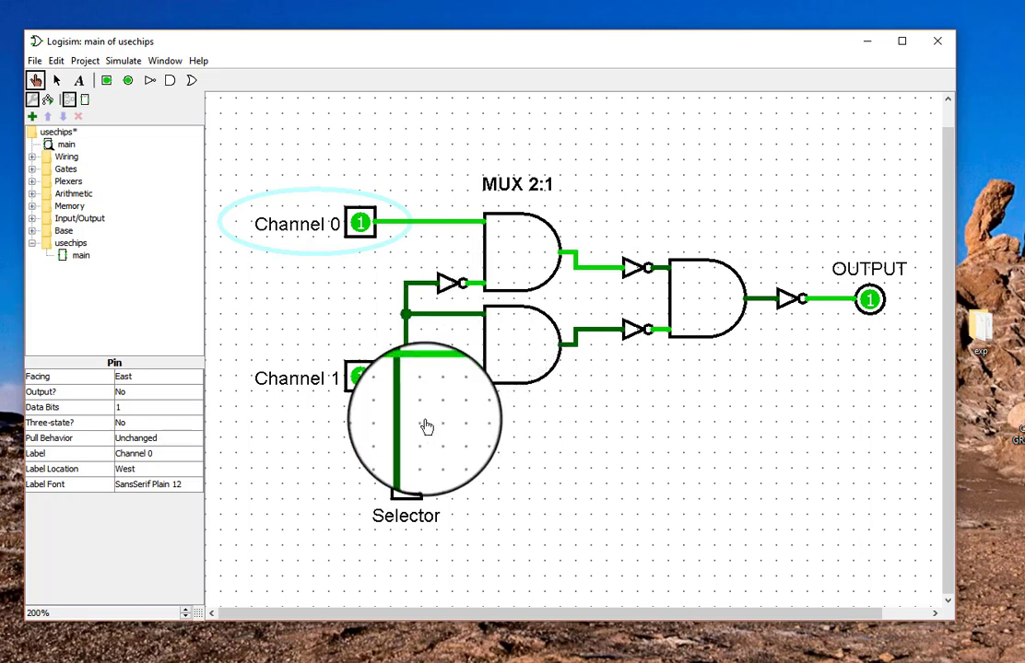
click(405, 486)
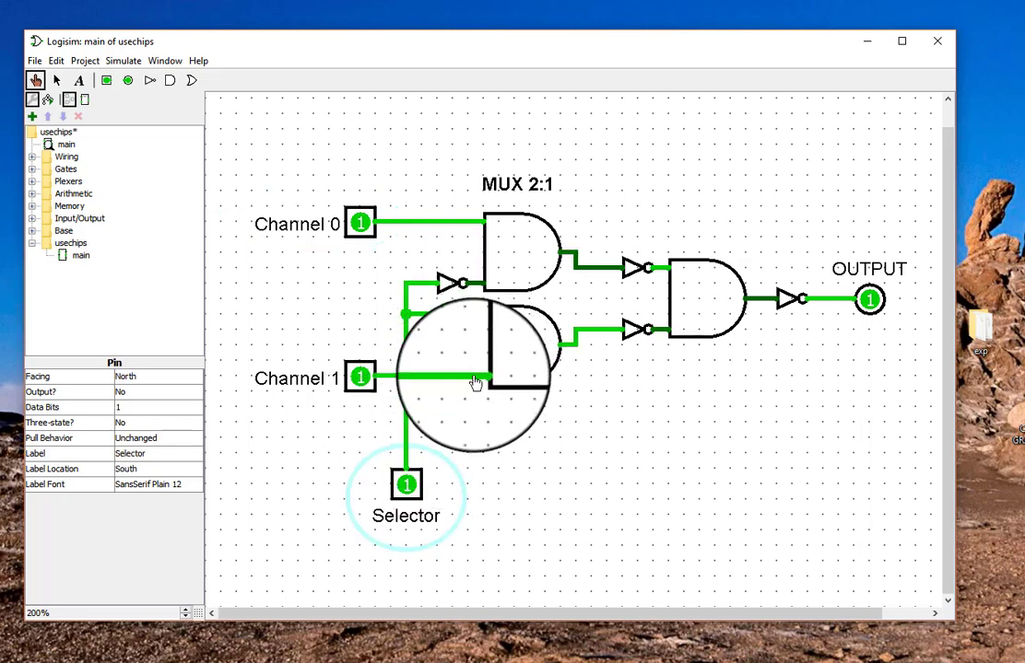
click(370, 385)
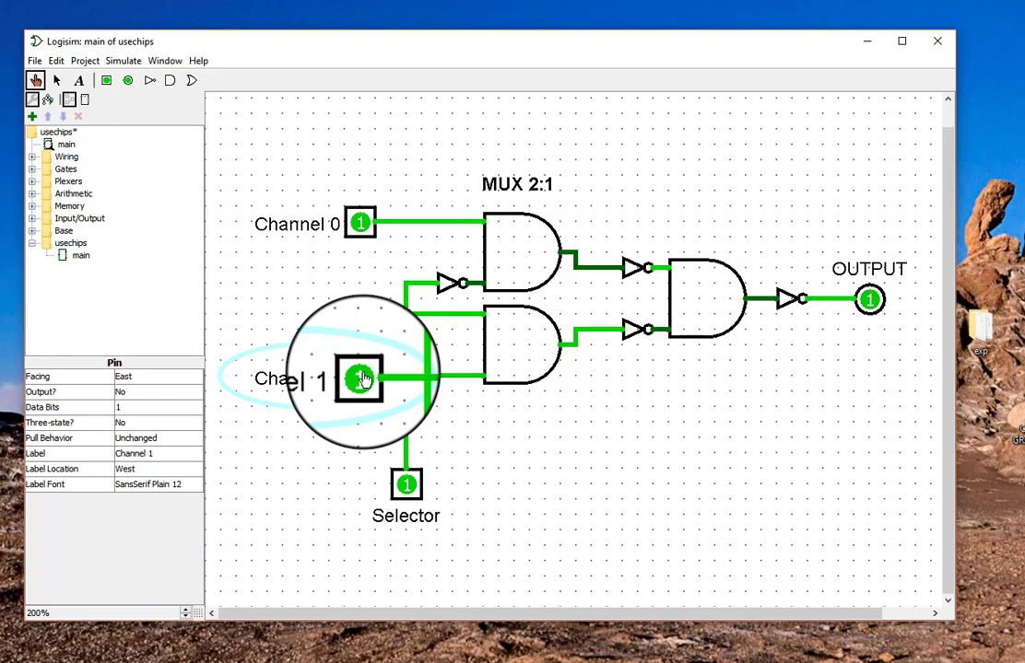
Step: Set the Selector to 0 and toggle Channel 0 between 0 and 1 to test the output, leaving Channel 0 at 1
click(406, 483)
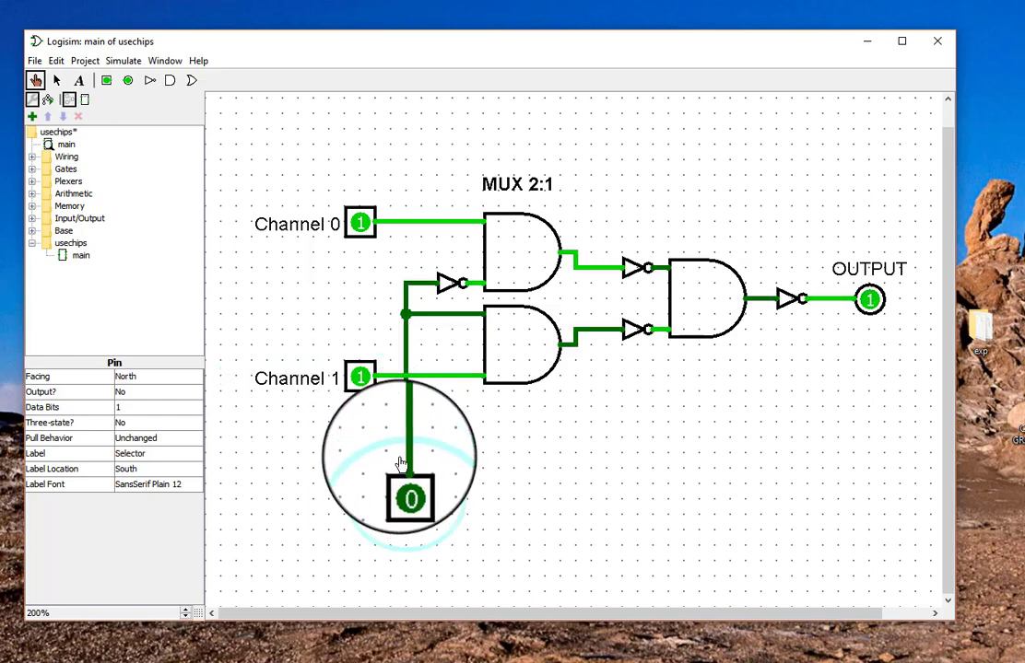
click(361, 228)
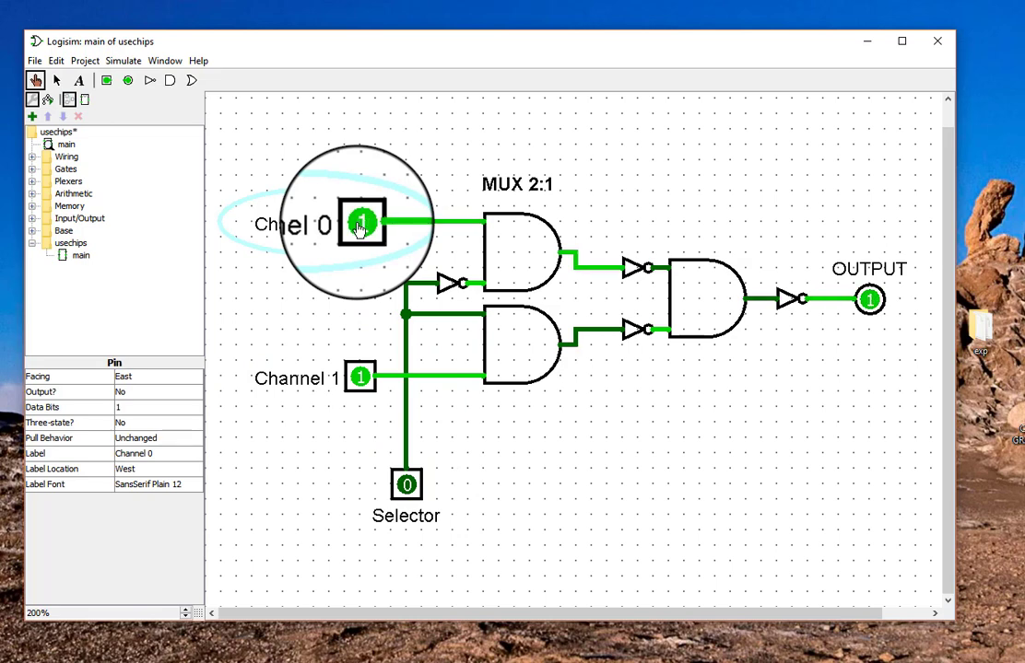
click(361, 227)
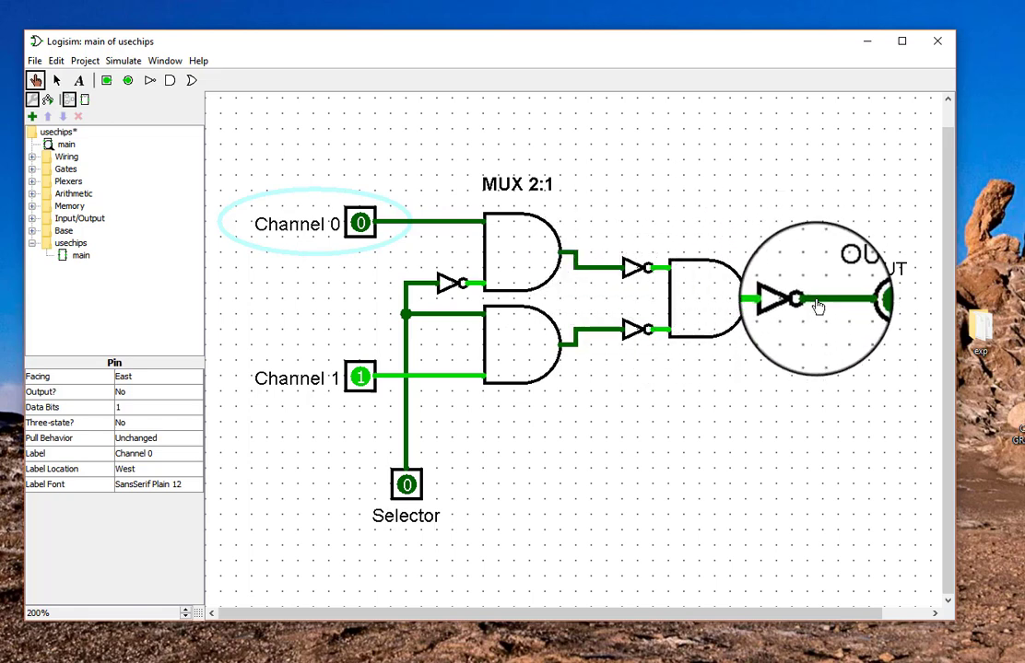
click(357, 226)
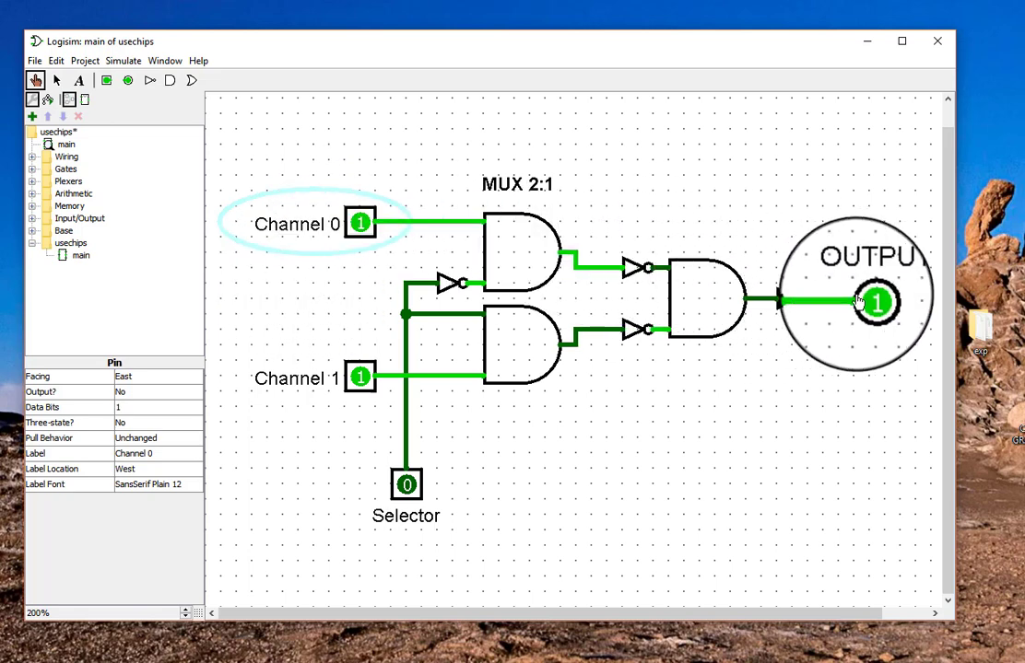
click(360, 227)
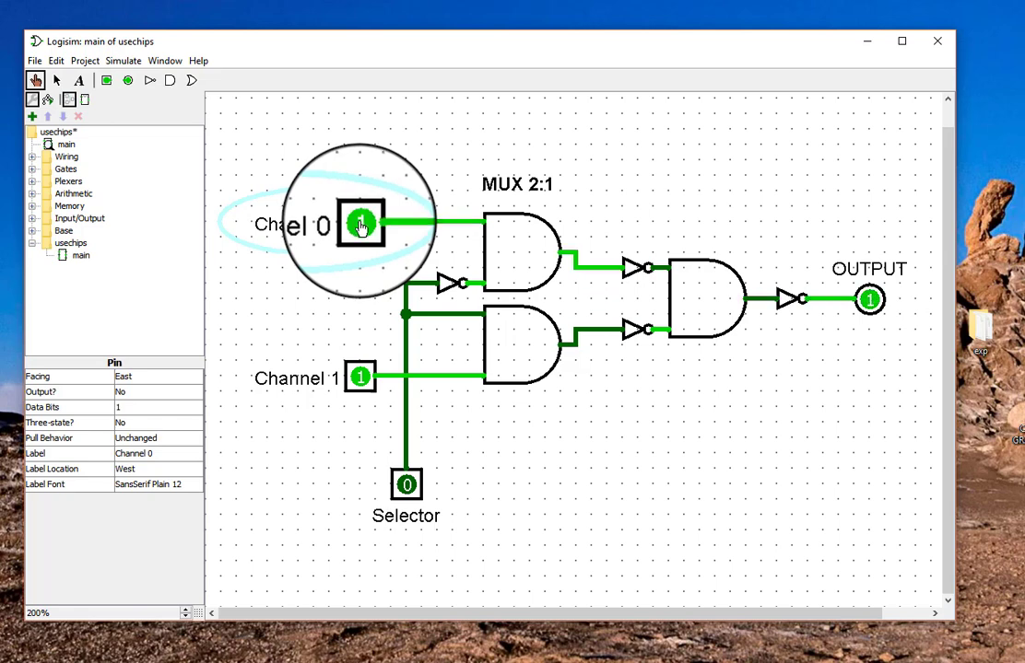
click(359, 229)
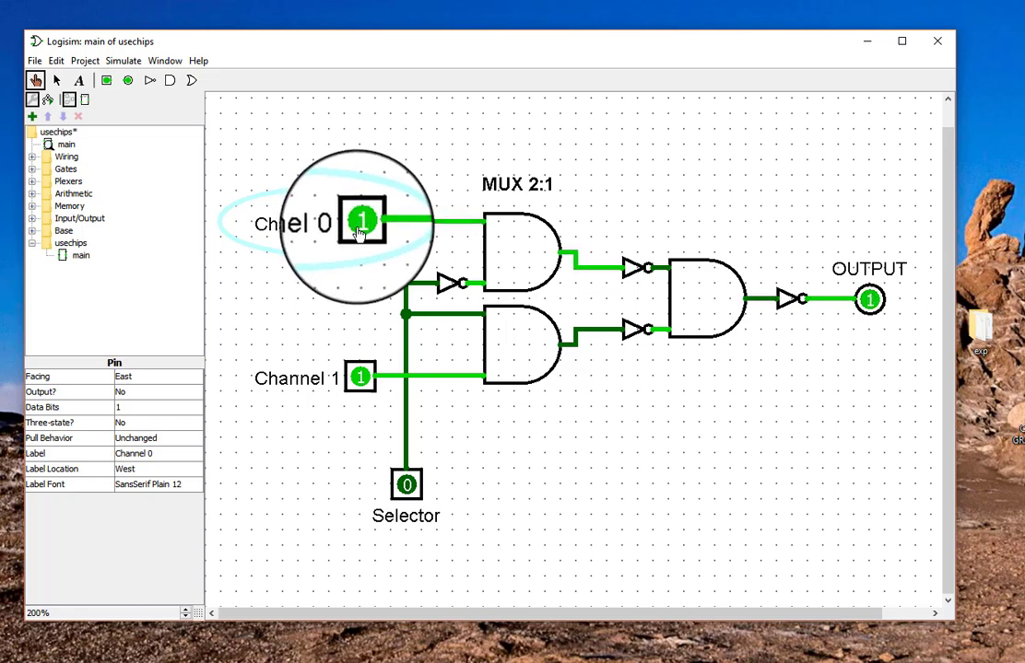
click(361, 227)
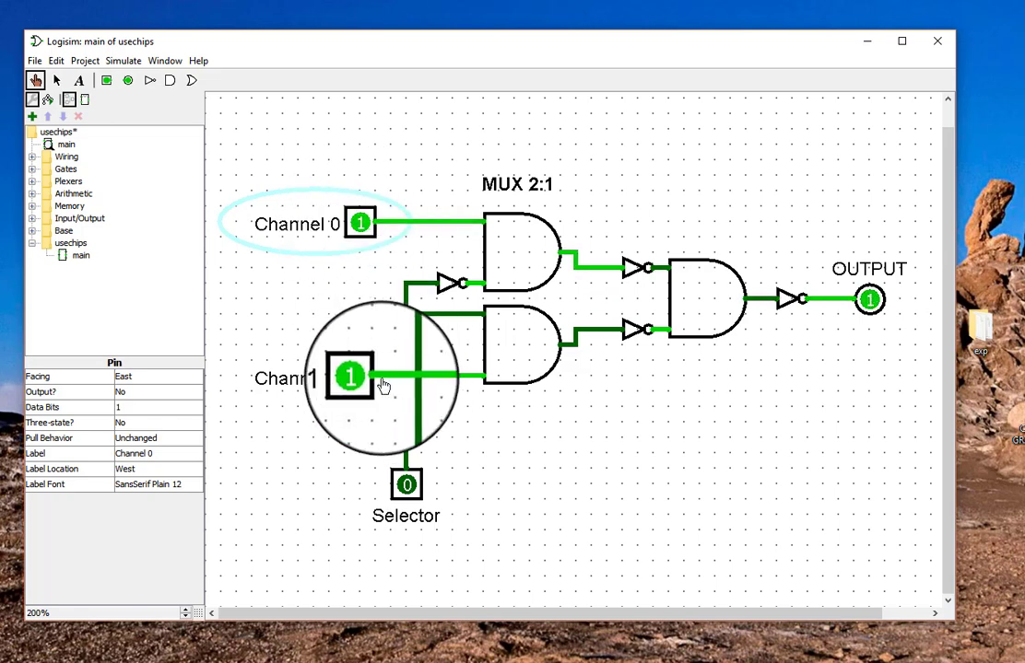
Step: Set the Selector to 1 and test the Channel 1 and Channel 0 inputs, leaving both channels at 1
click(360, 382)
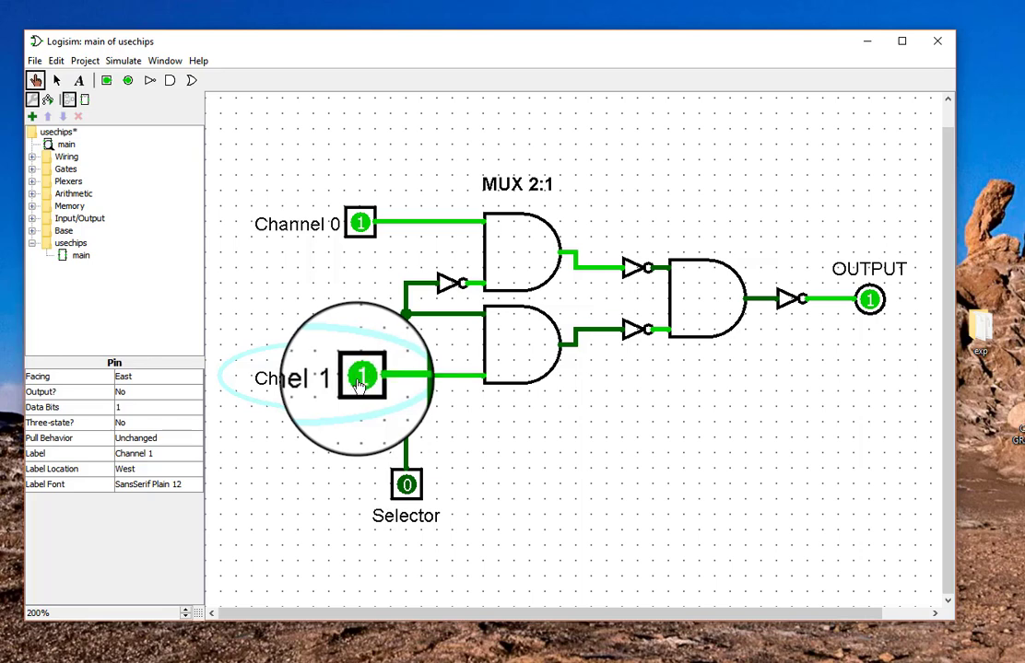
click(360, 382)
click(407, 484)
click(360, 380)
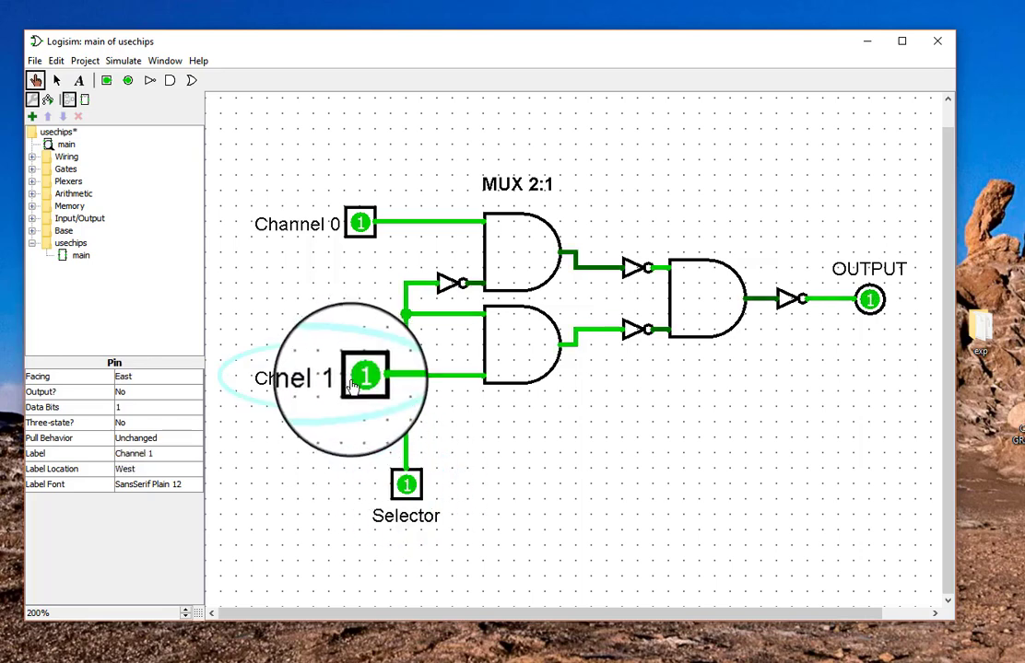
click(353, 387)
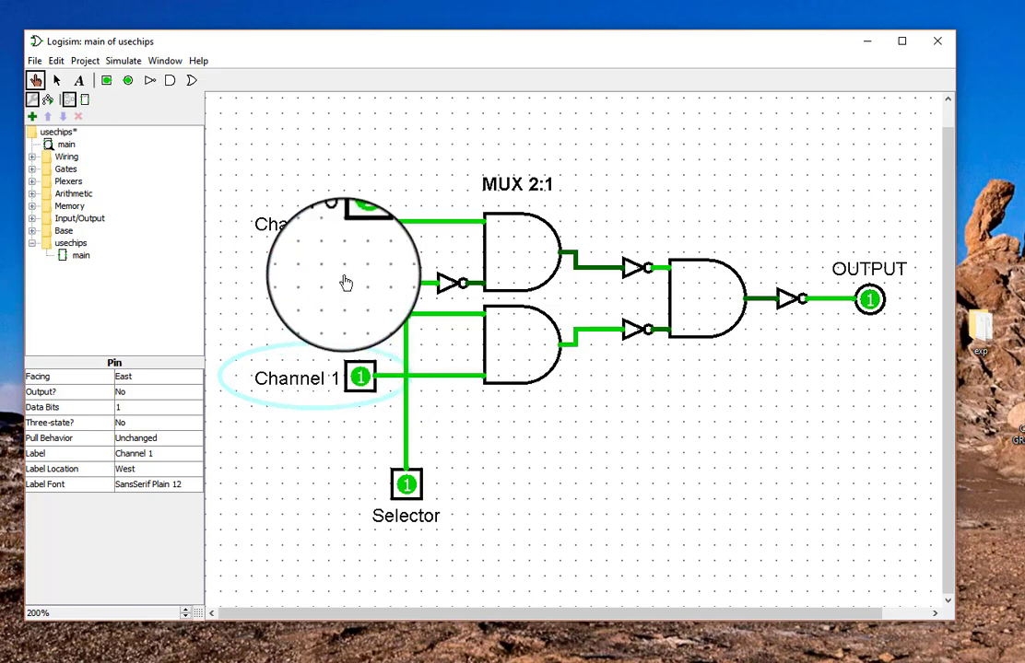
click(354, 230)
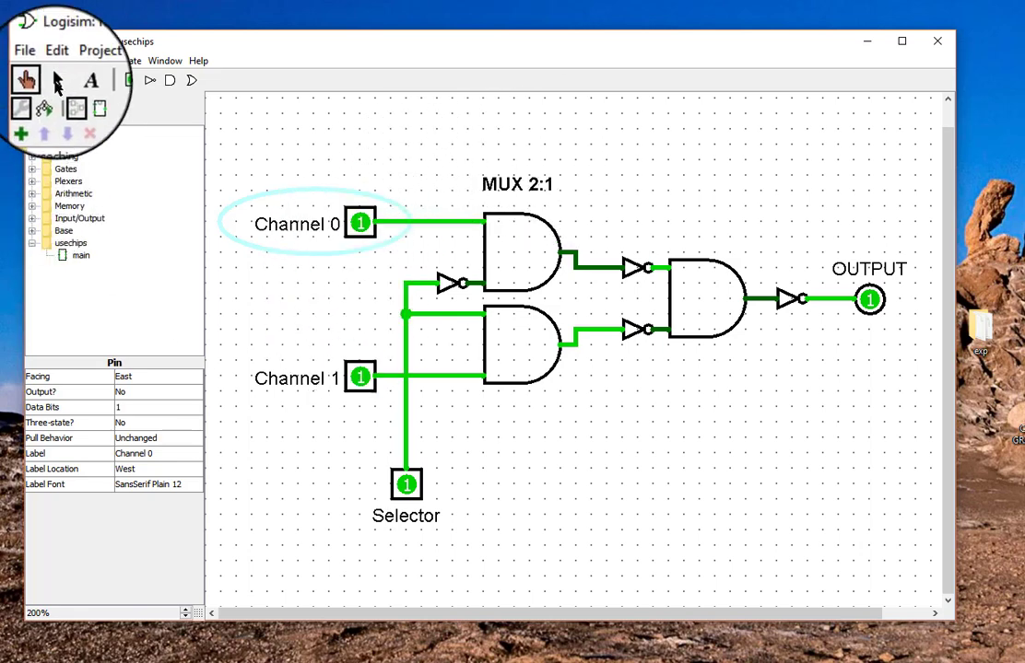
Step: Copy the entire MUX 2:1 circuit, paste a duplicate below the original, and delete the duplicate
click(57, 80)
drag(222, 137, 920, 551)
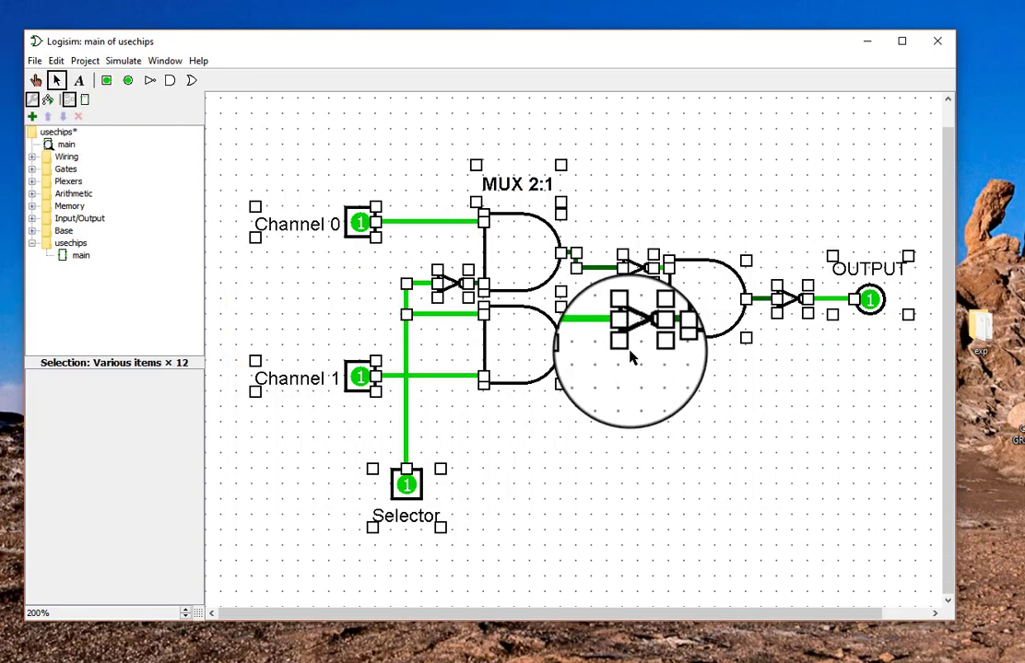
click(723, 470)
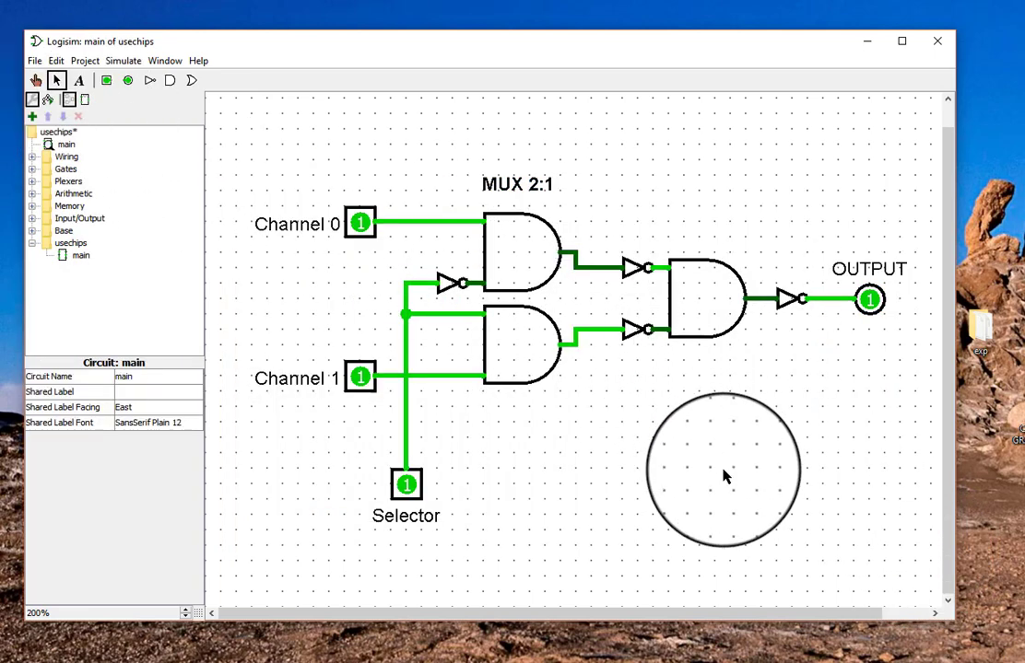
key(ctrl+v)
drag(550, 308, 636, 496)
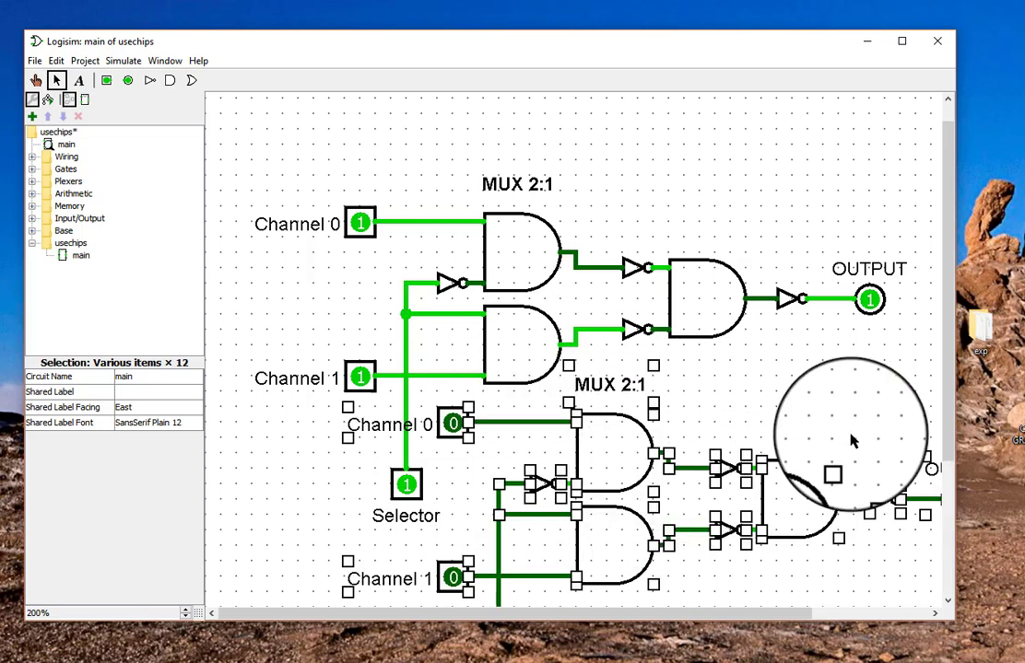
key(Delete)
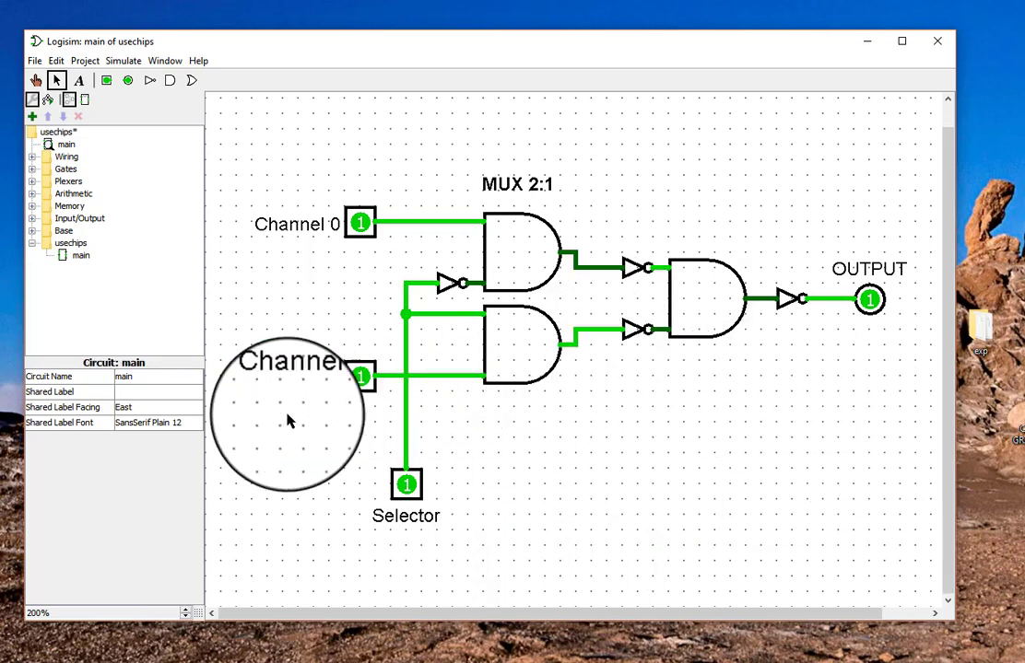
Step: Save the project in the MAC291 folder under the name MYMUX
click(33, 62)
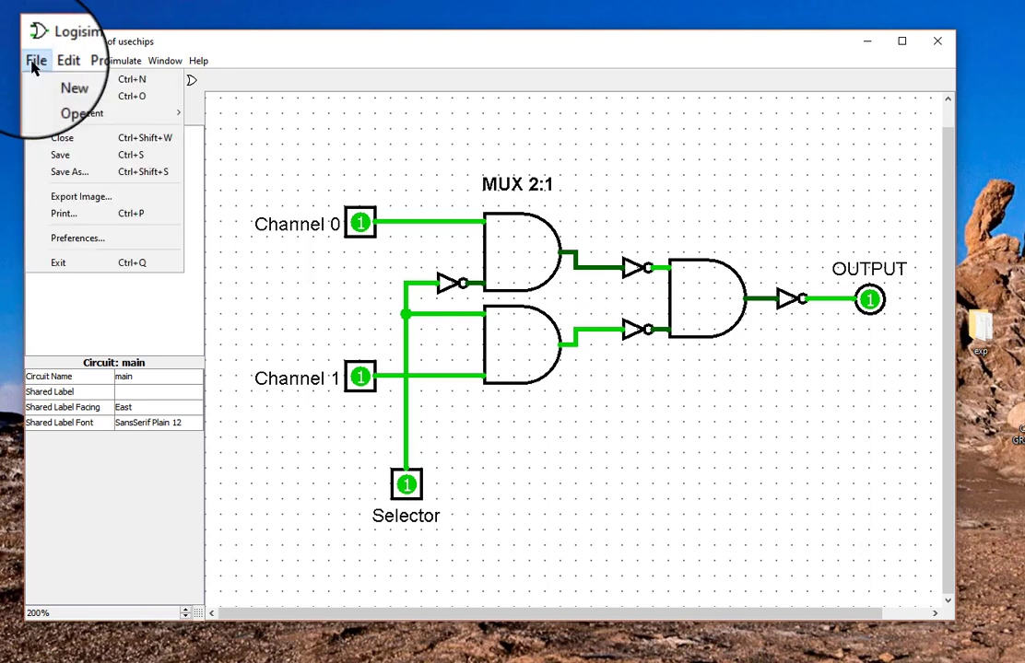
click(68, 171)
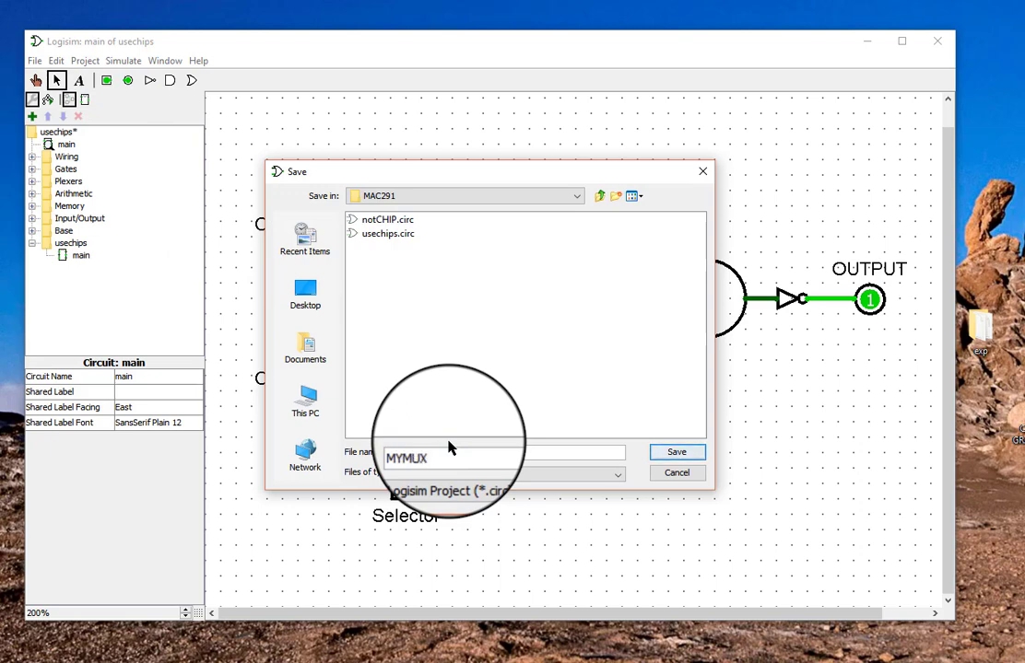
text(MYMUX)
key(Return)
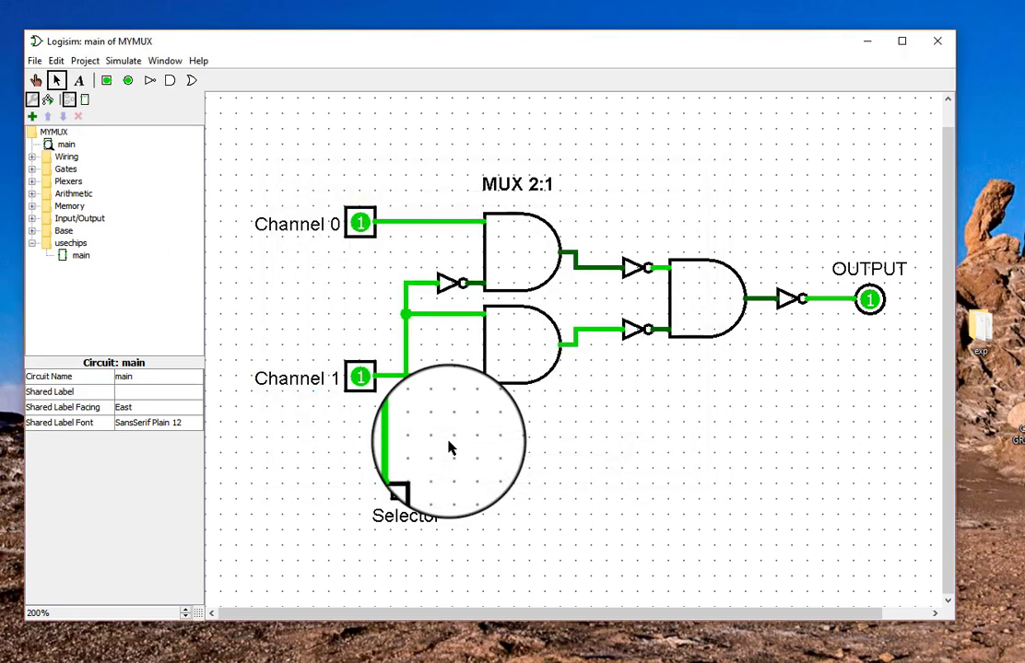
Step: Load MYMUX.circ from the MAC291 folder into the project as a Logisim library
click(33, 62)
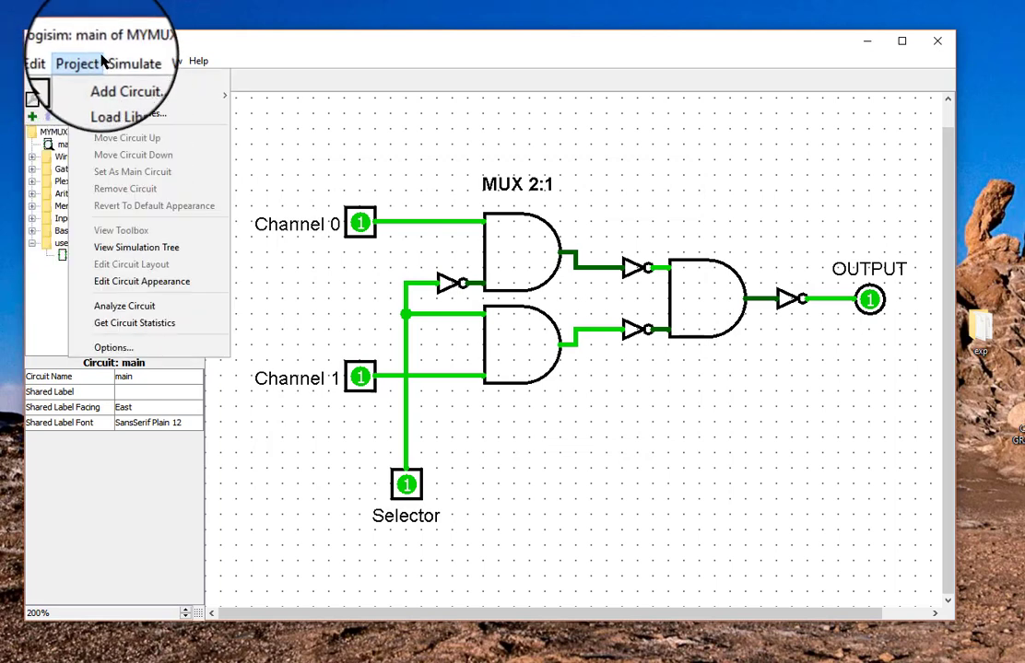
mouse_move(91, 63)
mouse_move(111, 100)
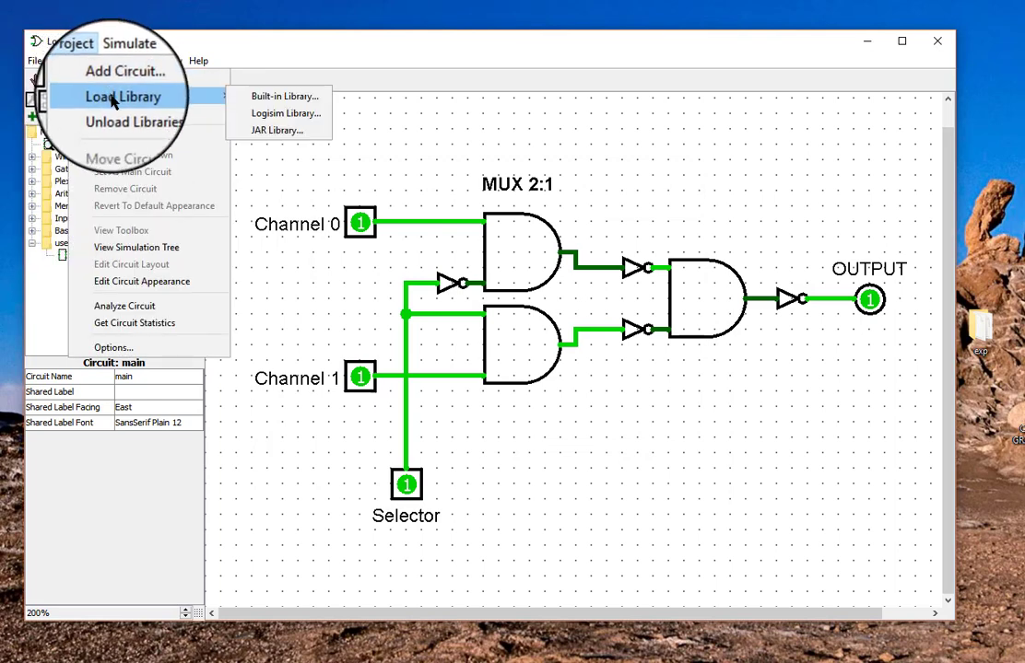
click(284, 115)
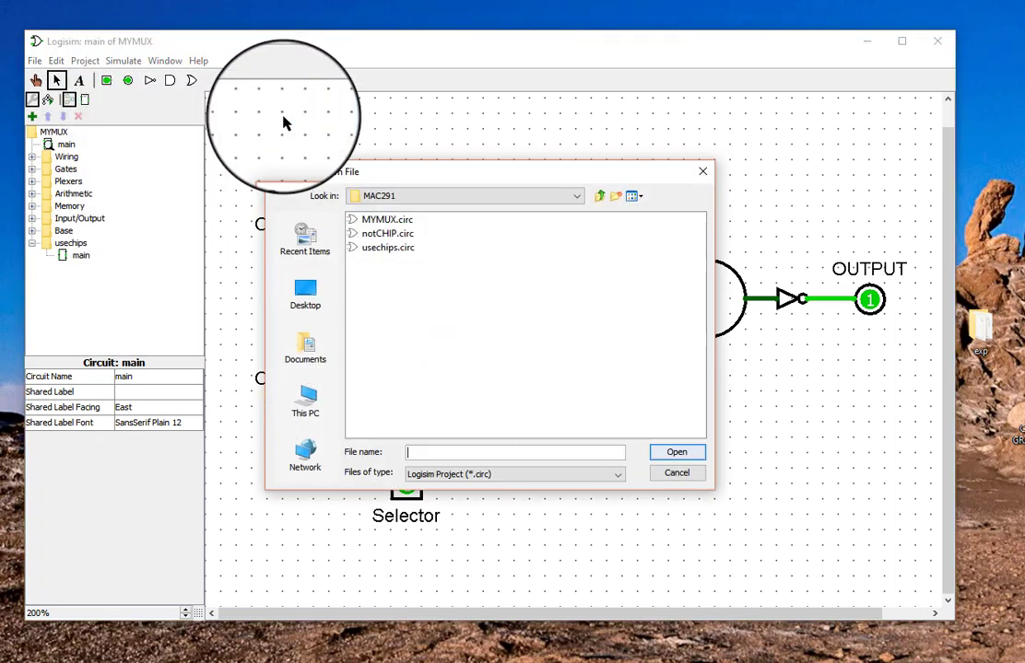
click(369, 222)
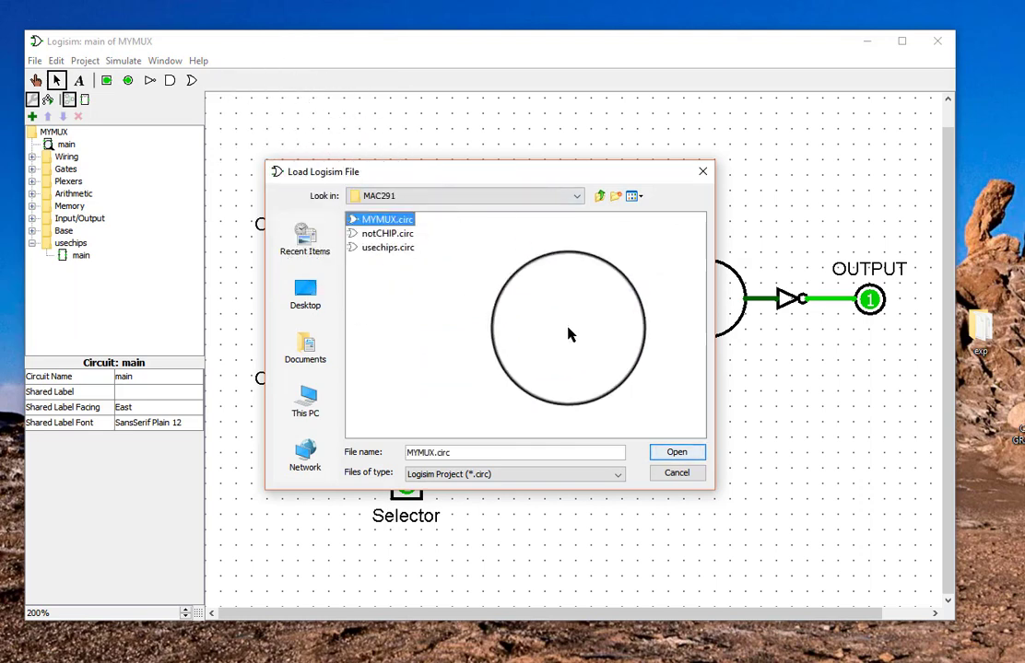
click(673, 451)
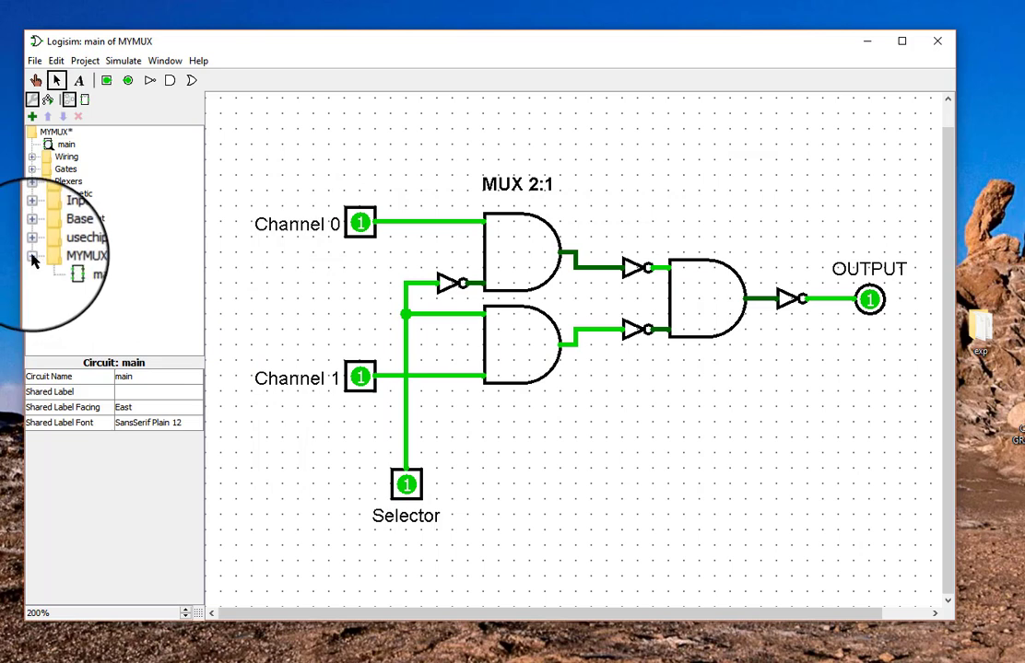
Step: Place the MYMUX library's main circuit below the OUTPUT section and draw wires out from its two inputs, selector and output
click(81, 267)
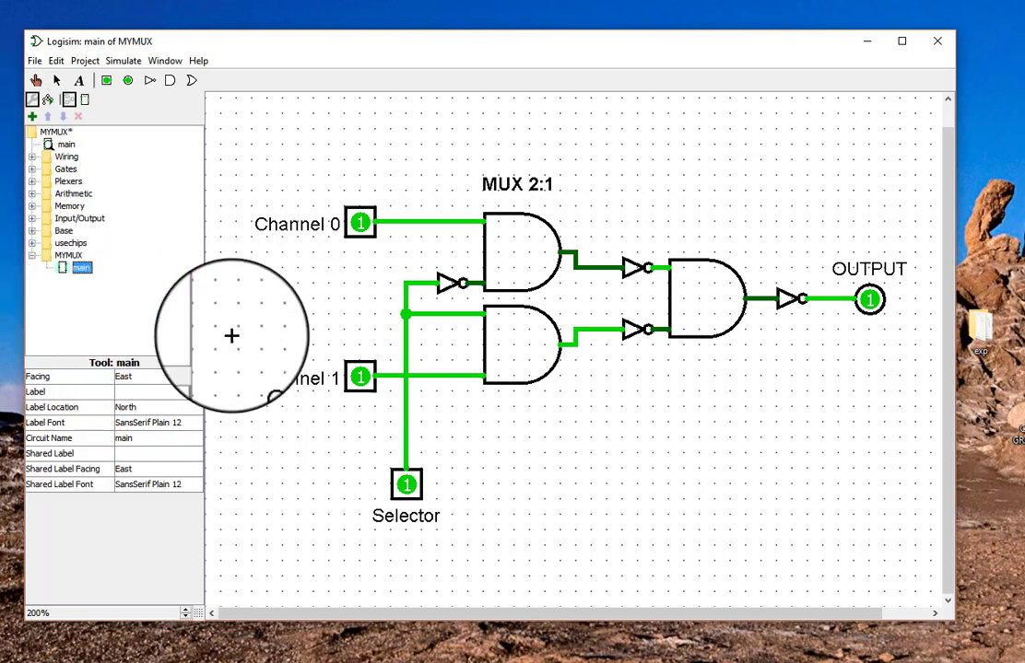
click(679, 441)
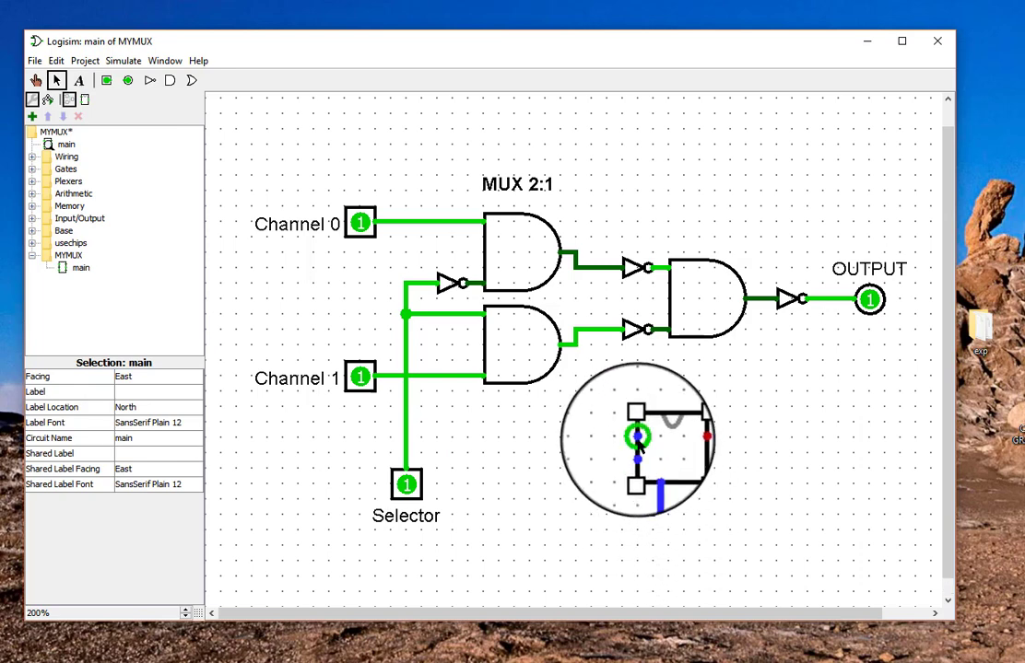
drag(604, 438, 576, 438)
drag(638, 454, 580, 456)
drag(687, 446, 827, 442)
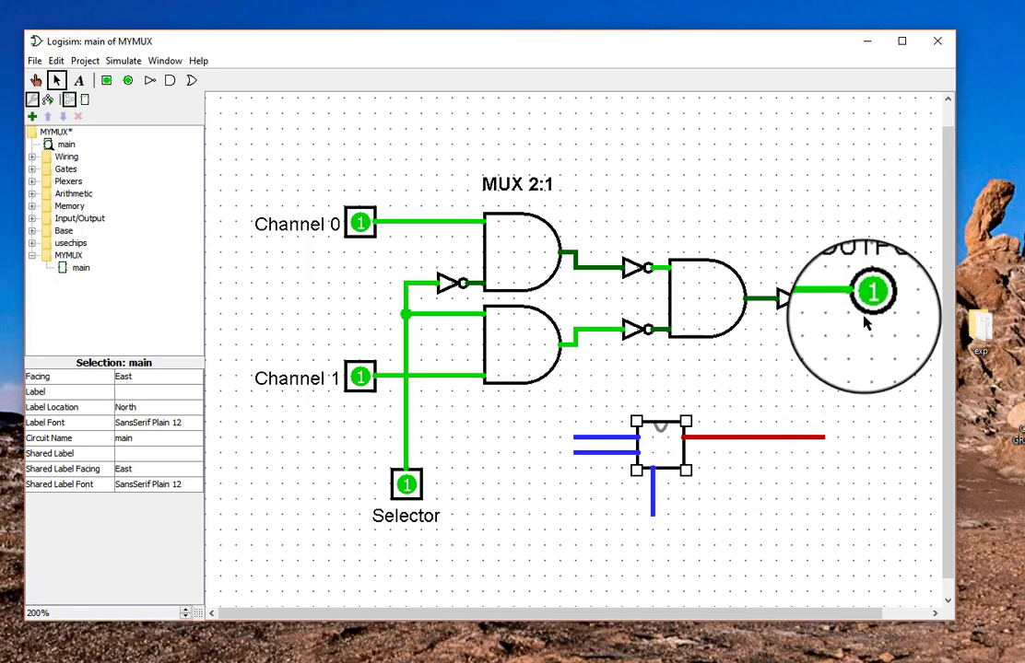
Step: Add an output pin on the chip's output wire and two stacked input pins wired to its two data inputs
click(128, 82)
click(828, 433)
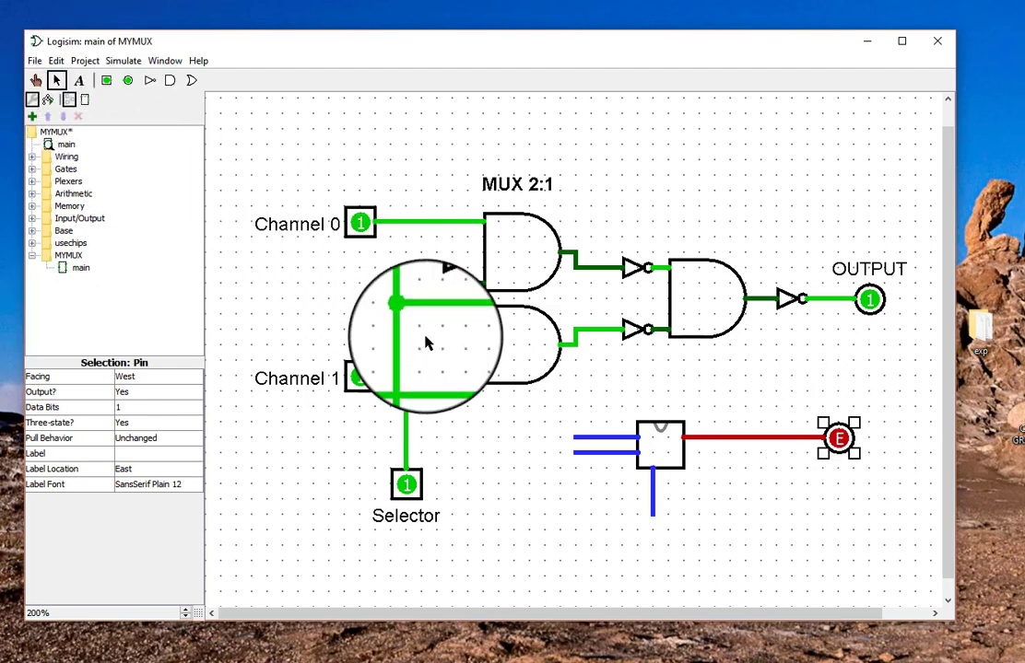
click(106, 81)
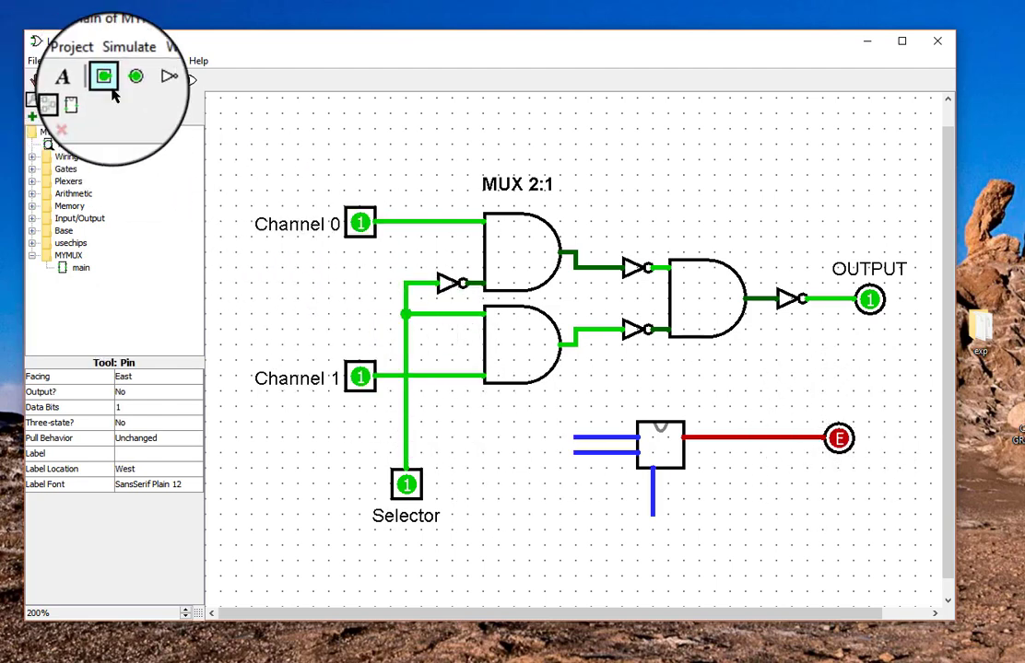
click(550, 440)
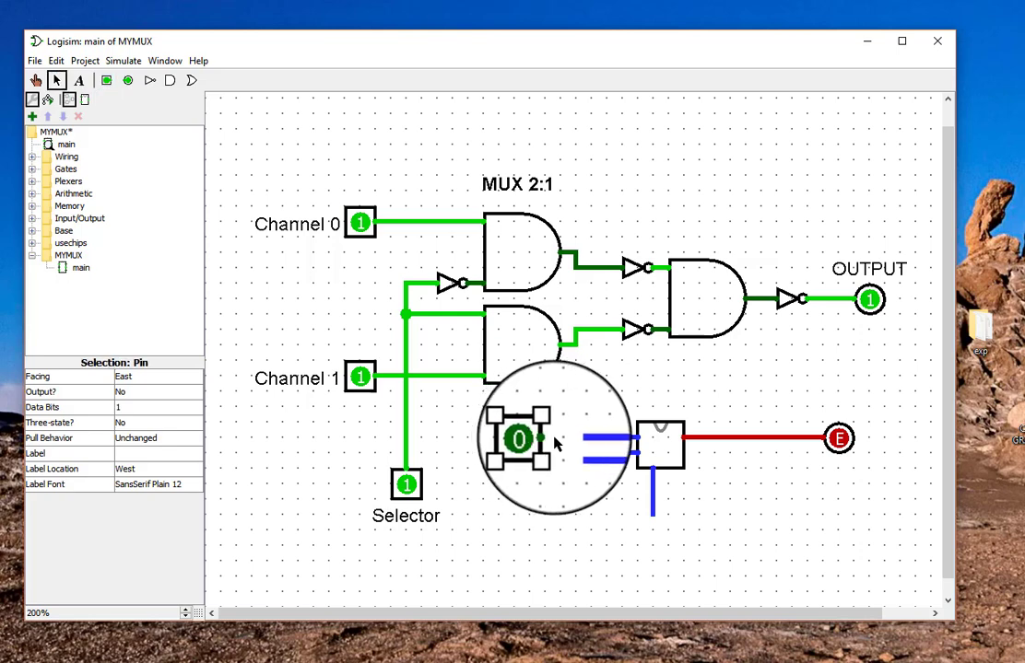
mouse_move(546, 438)
mouse_down()
mouse_move(573, 438)
mouse_move(575, 484)
mouse_up()
click(551, 517)
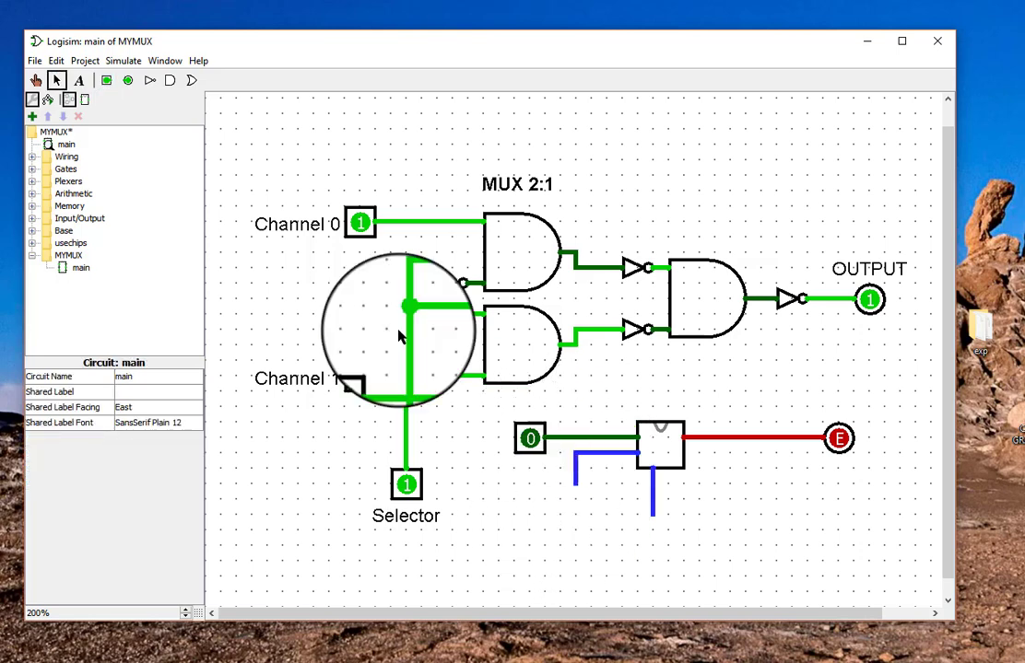
click(106, 80)
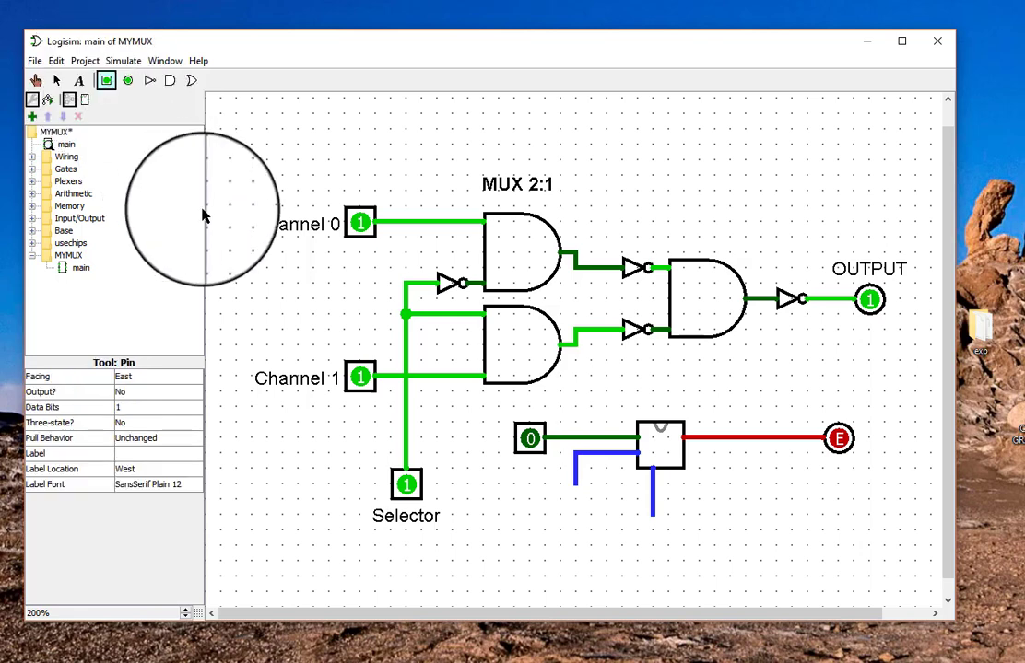
click(541, 484)
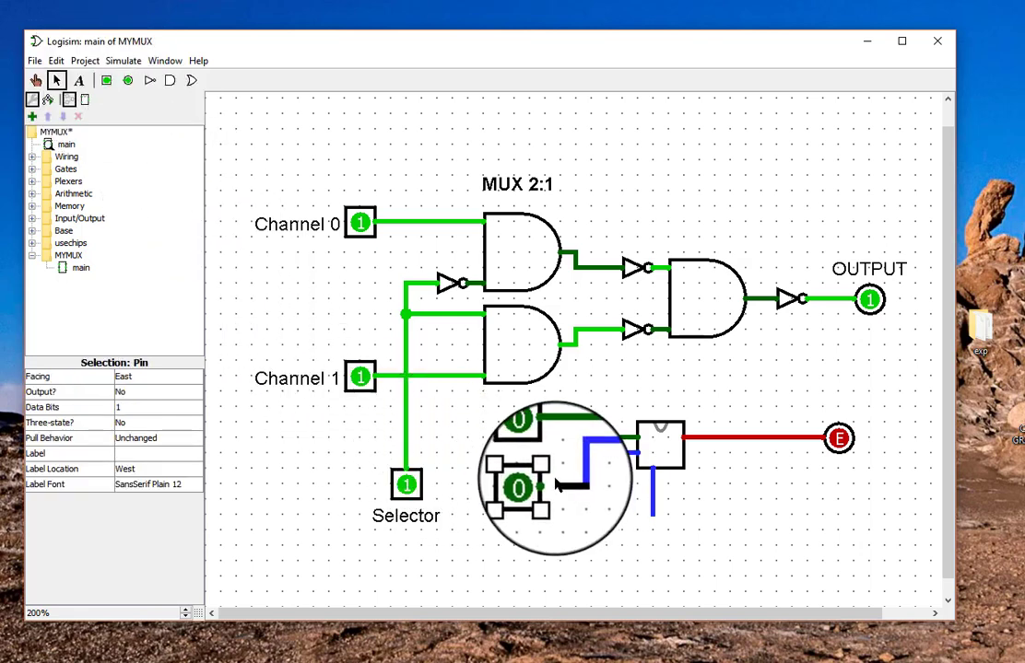
drag(554, 479, 546, 483)
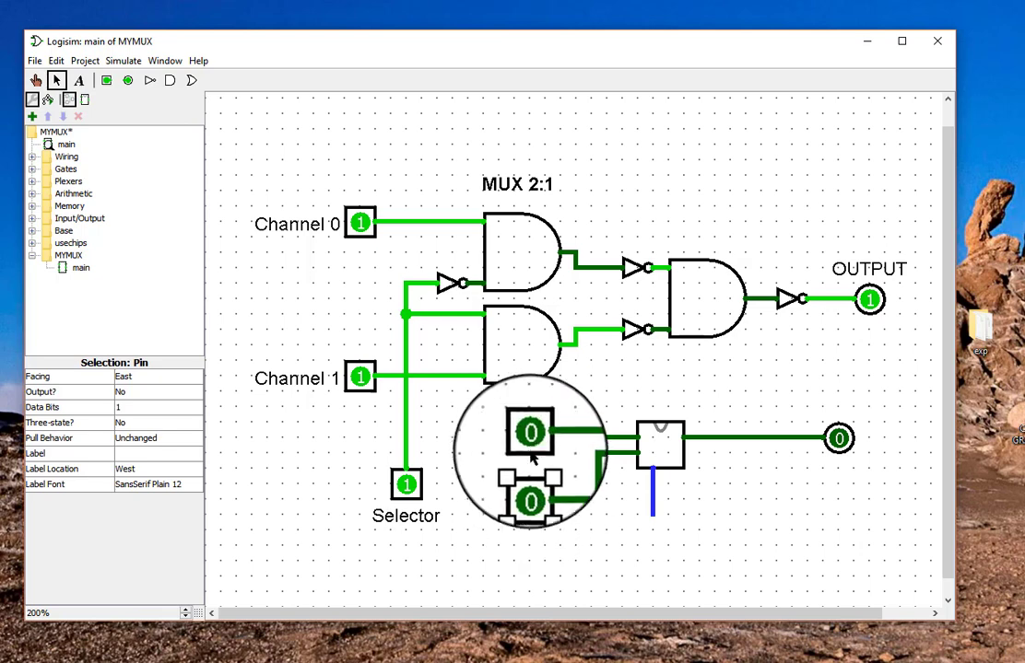
Step: Place a third input pin below the chip's selector wire and set its label location to North
click(106, 80)
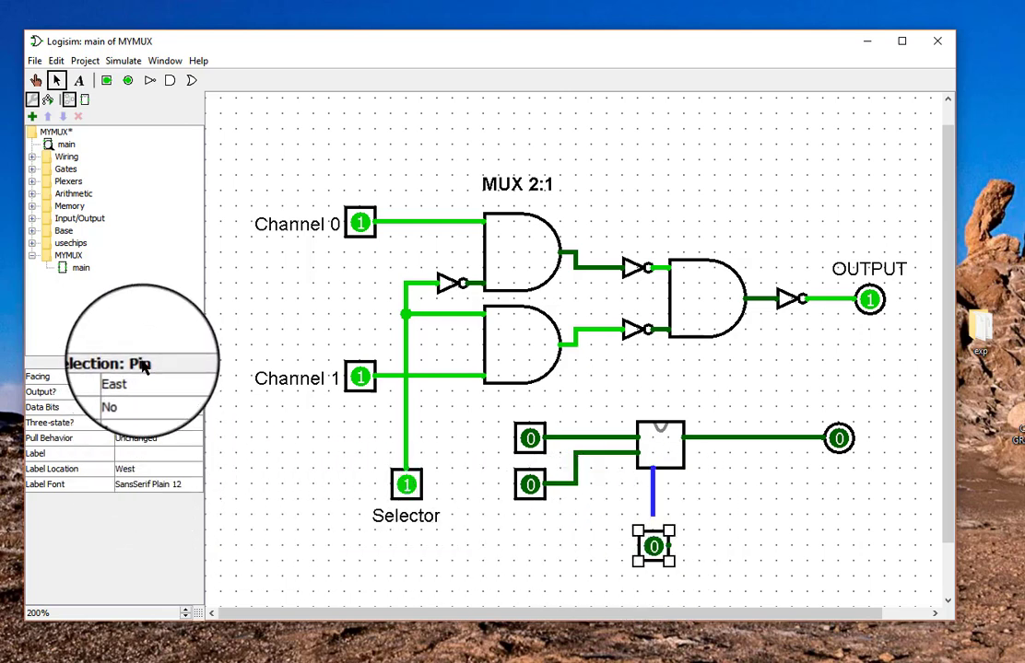
click(137, 473)
click(137, 485)
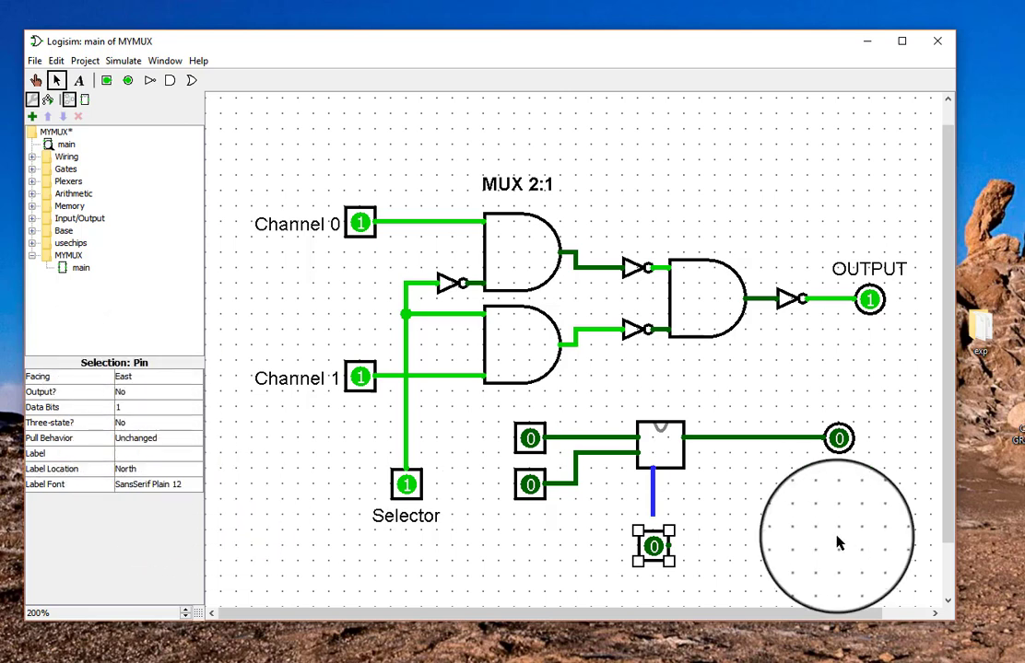
click(147, 470)
click(138, 485)
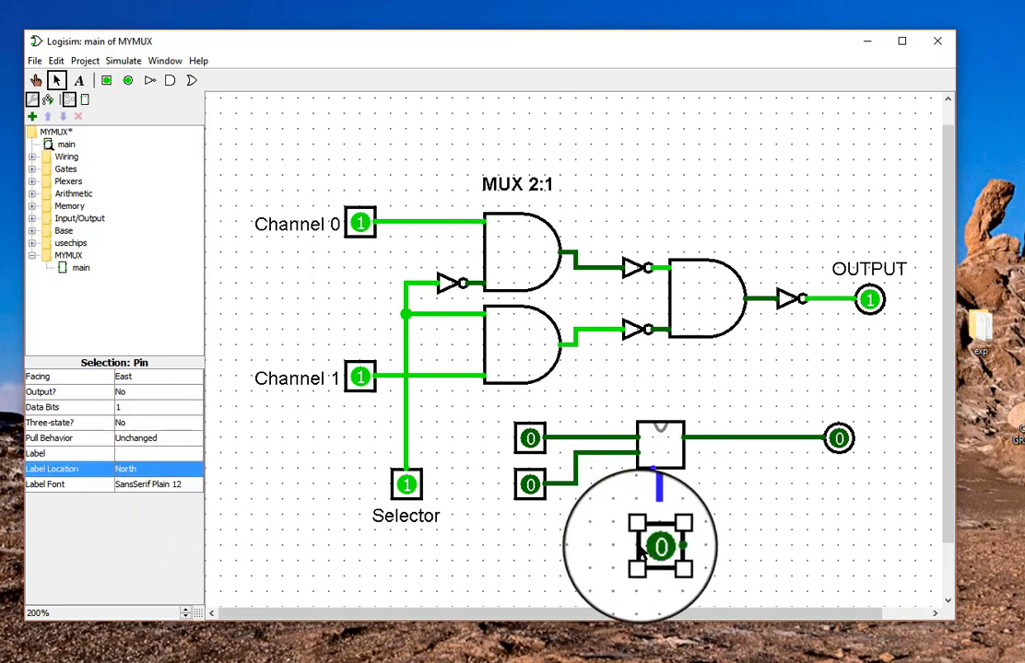
Step: Set the third input pin's facing to North and attach it to the end of the chip's selector wire
drag(638, 546, 587, 559)
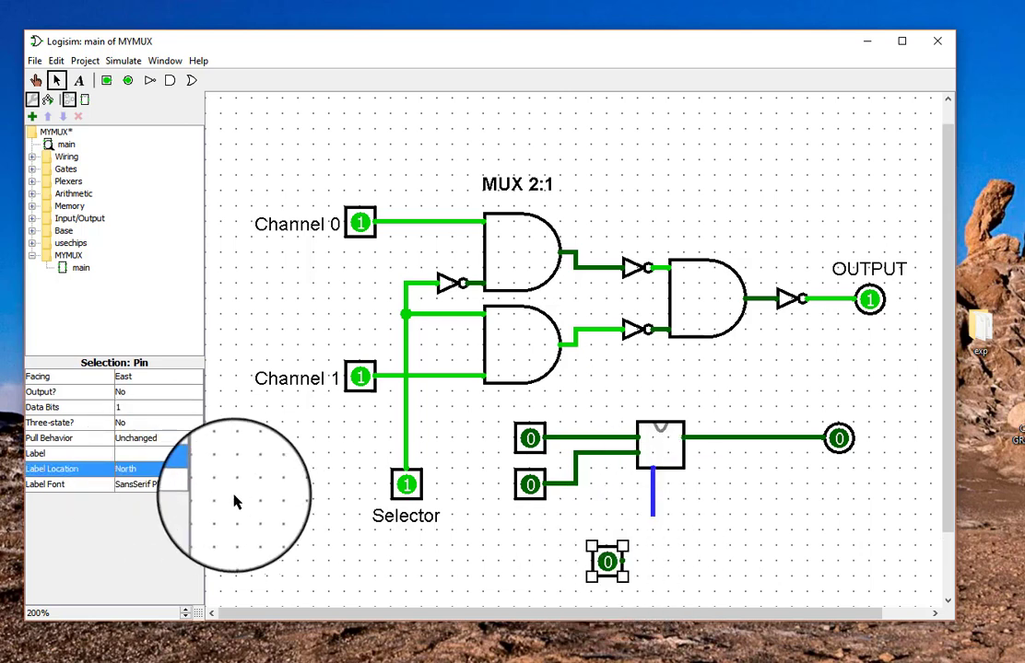
click(698, 549)
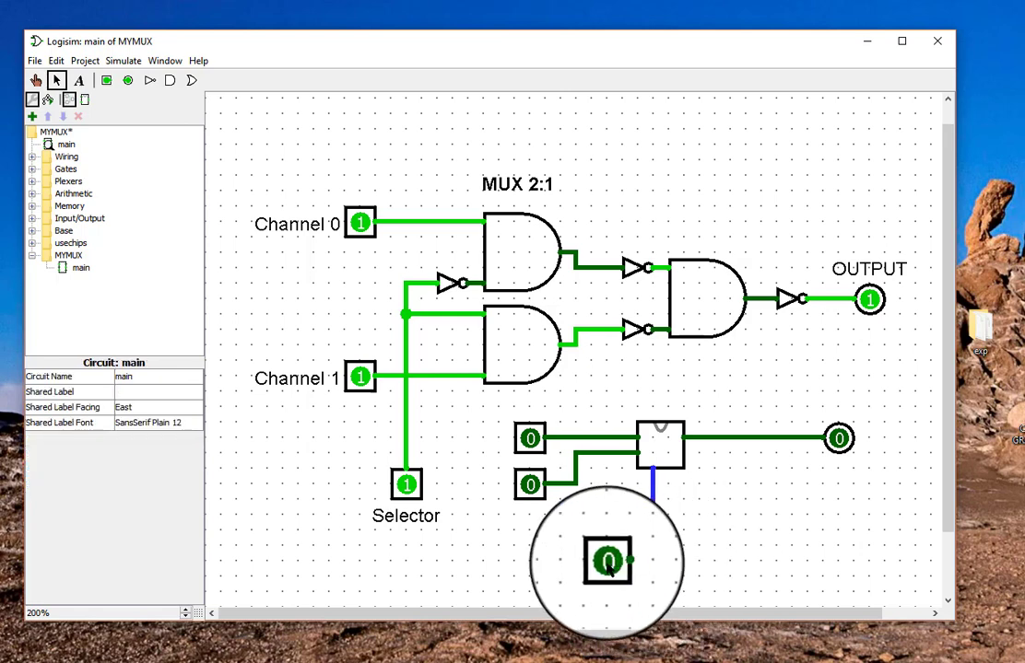
click(607, 562)
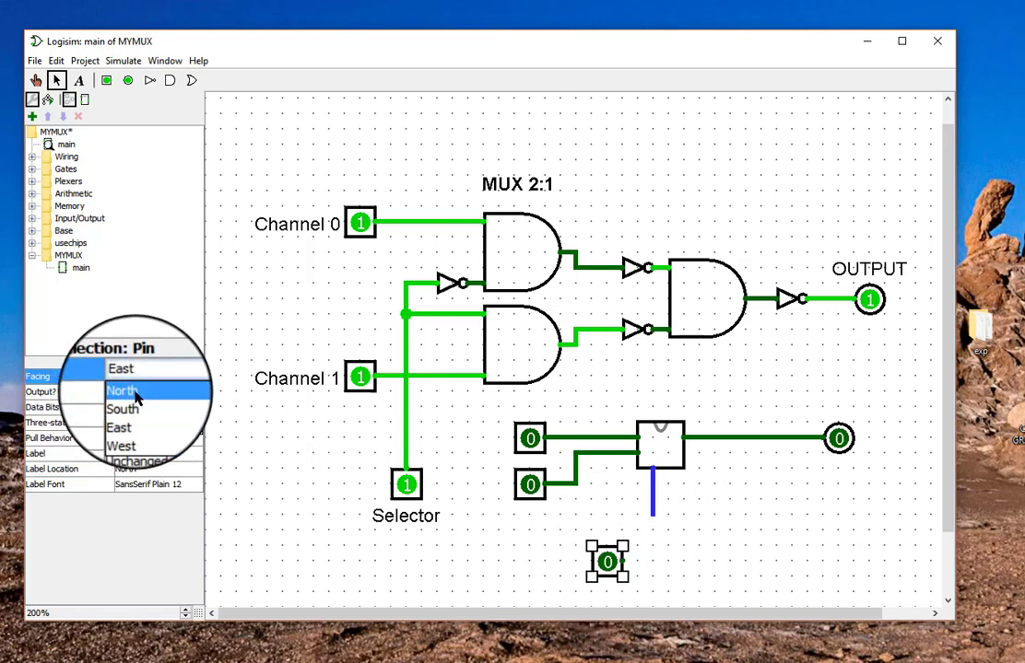
drag(626, 580, 655, 530)
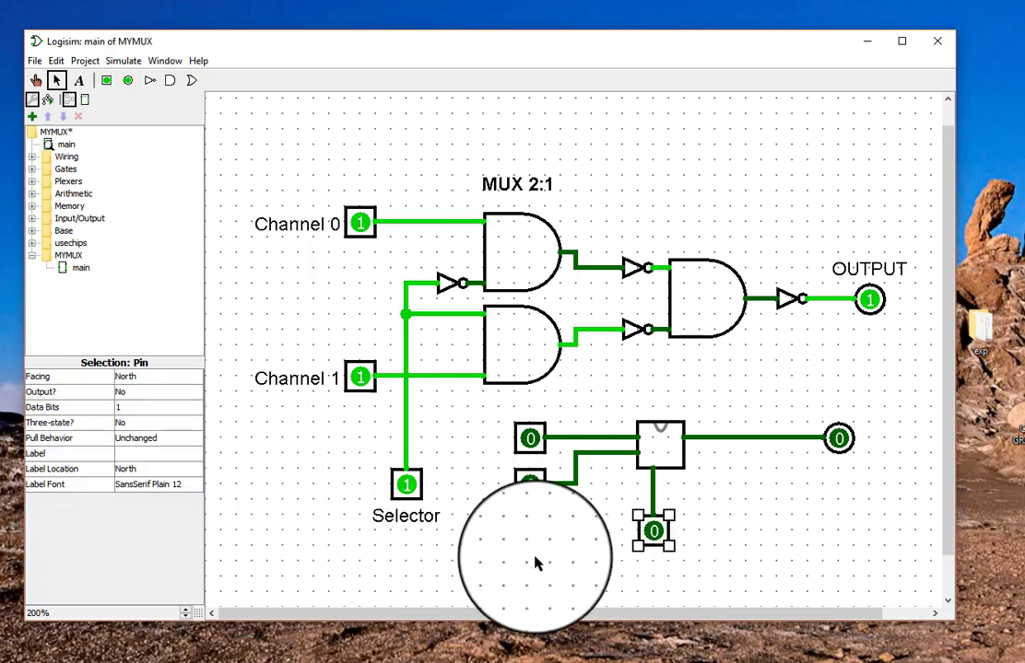
click(613, 576)
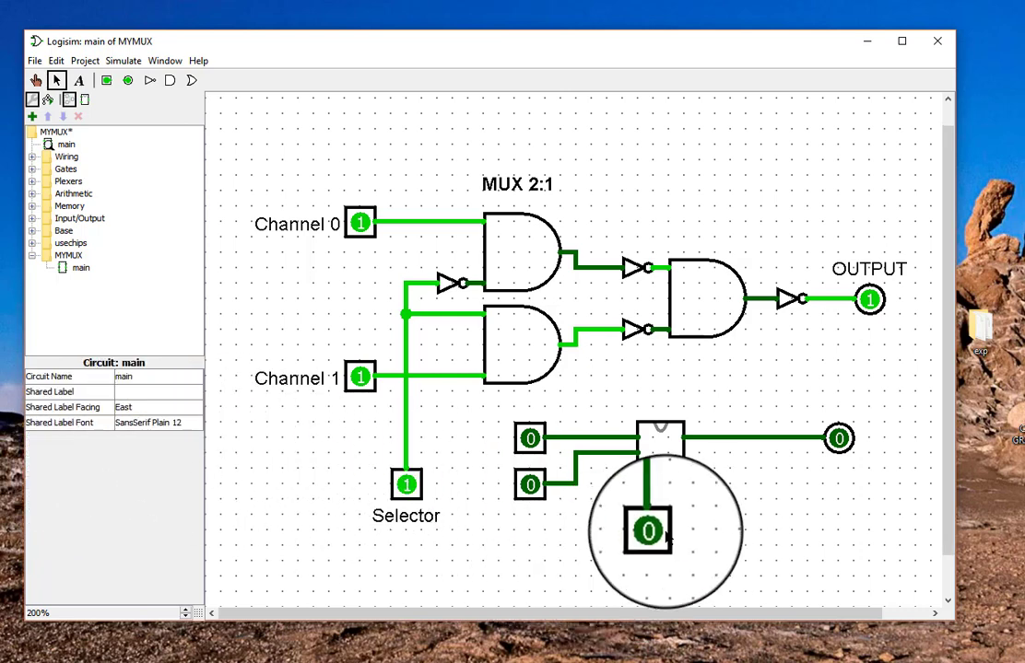
Step: Set the selector pin's label location to South and label it S
click(656, 535)
click(149, 469)
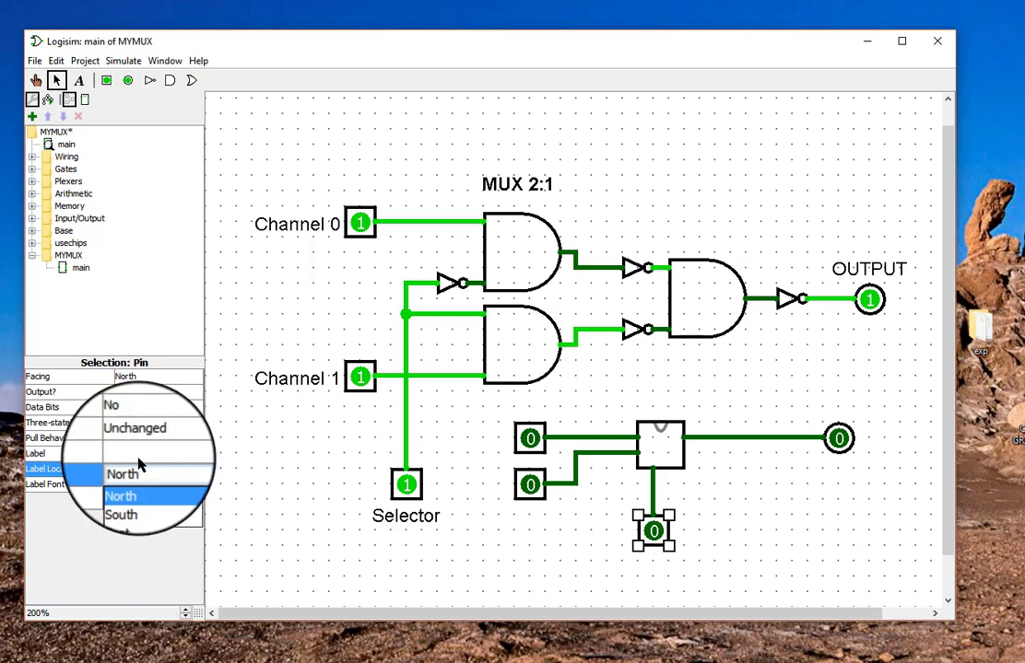
click(144, 504)
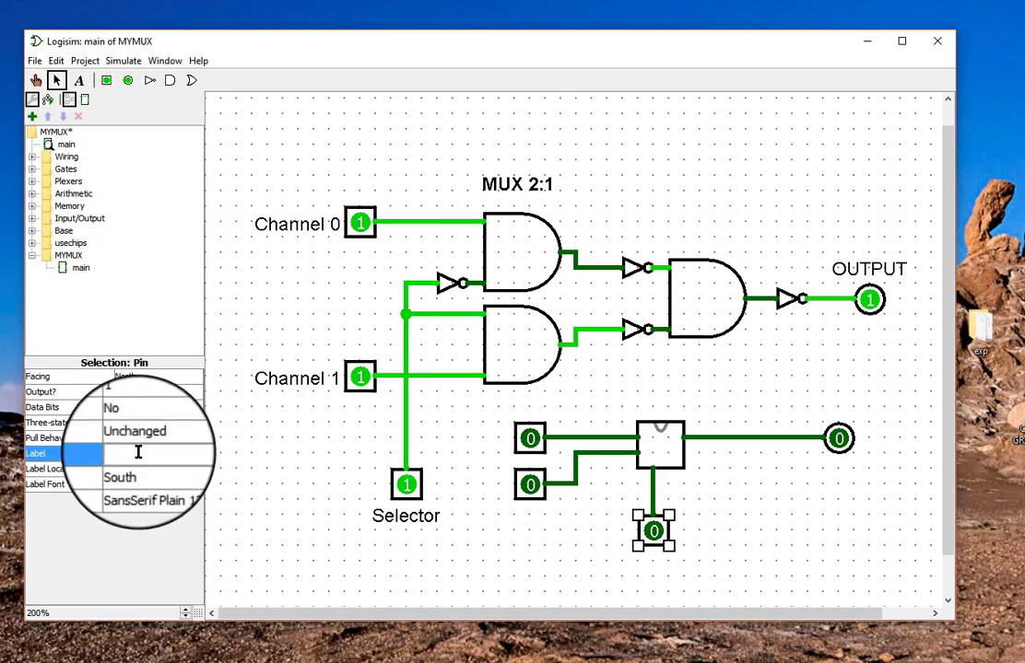
click(786, 529)
Step: Label the chip's upper data input pin D0 and the lower one D1, both in capitals
click(530, 439)
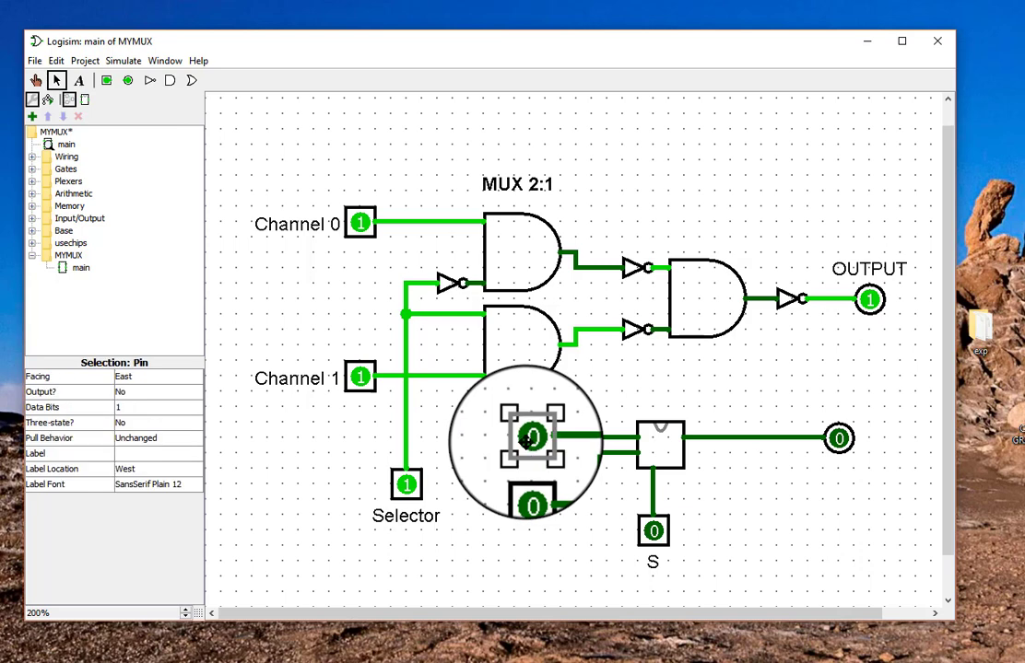
click(136, 453)
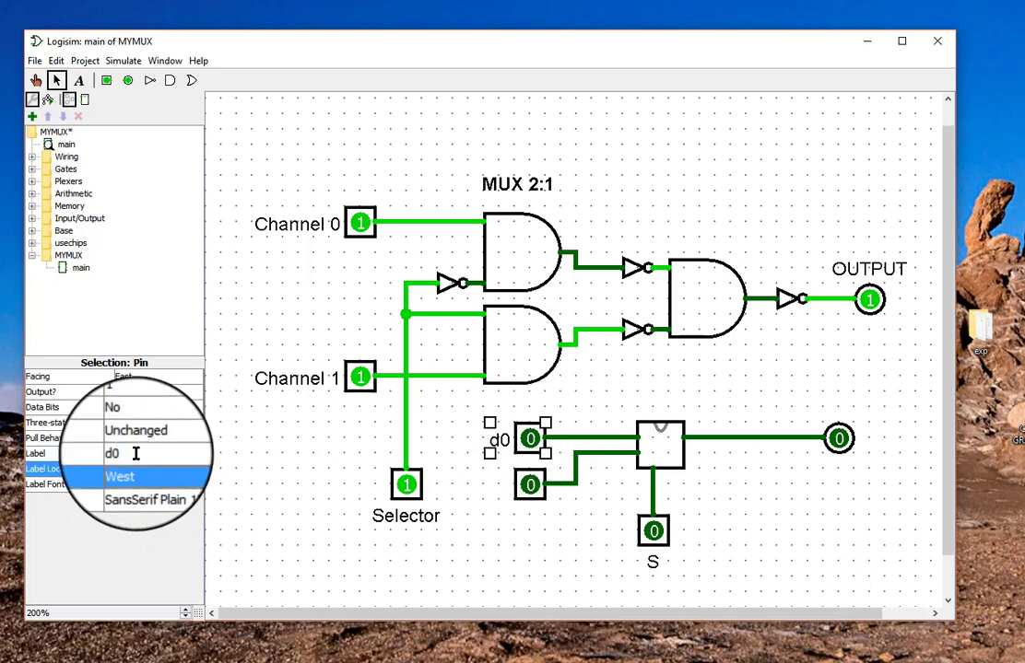
click(530, 485)
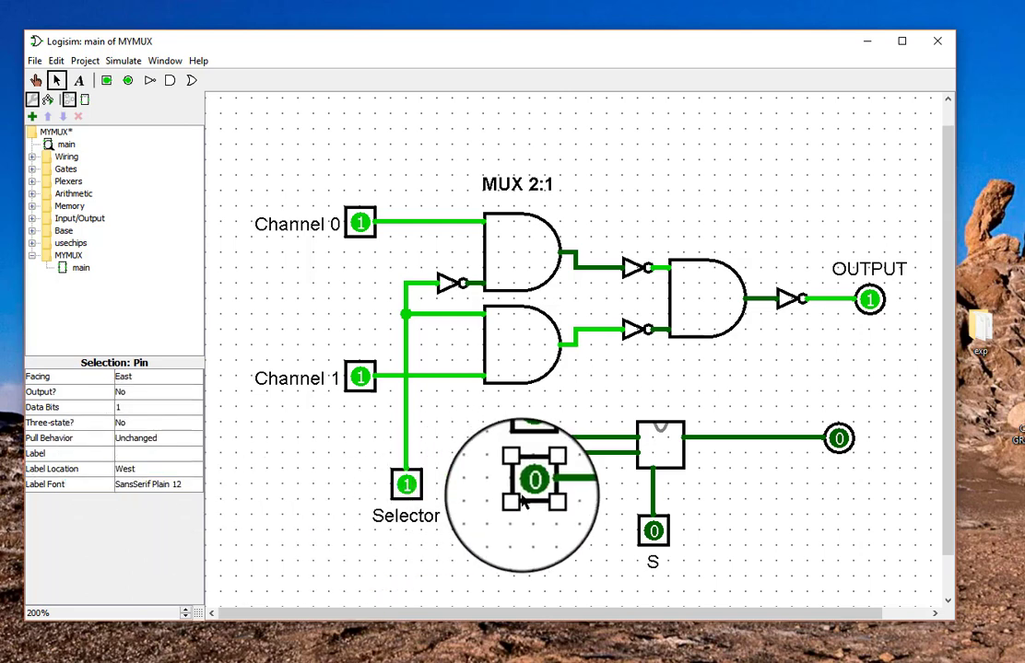
click(137, 455)
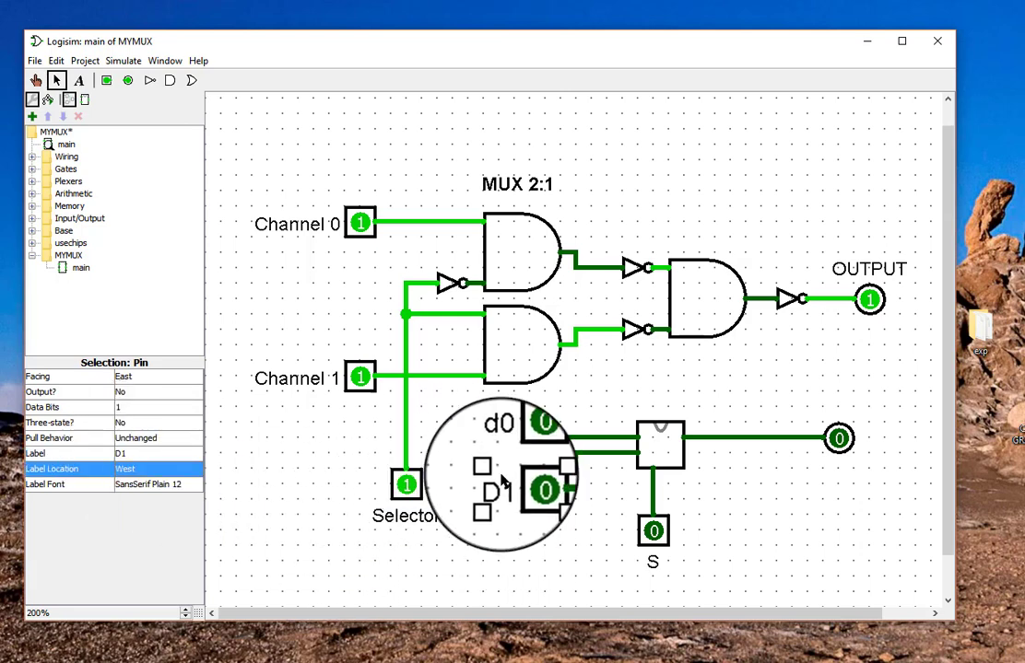
click(505, 444)
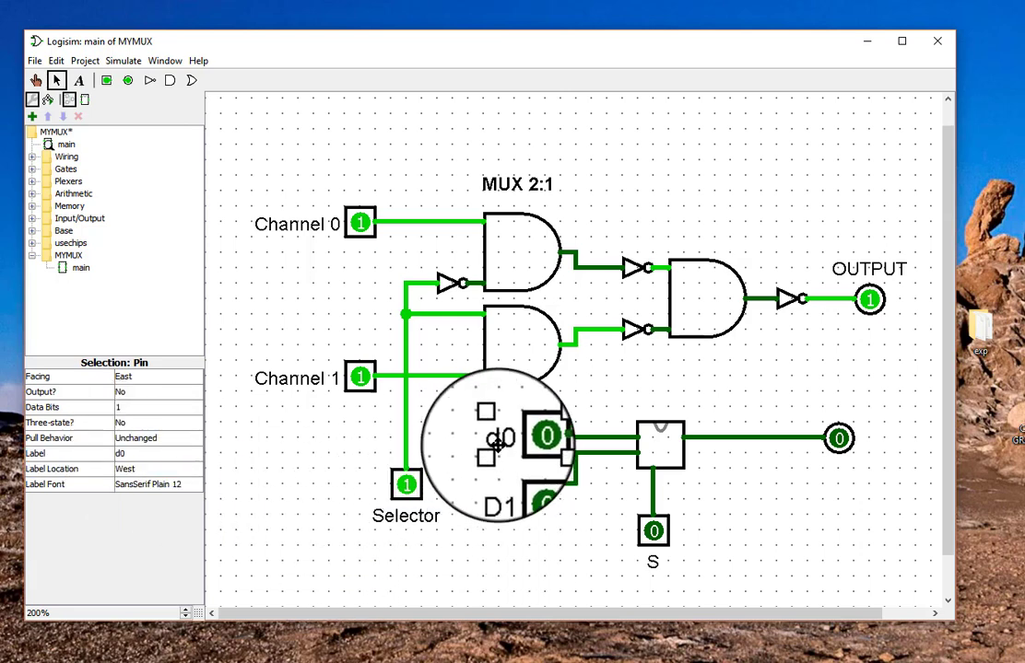
click(133, 452)
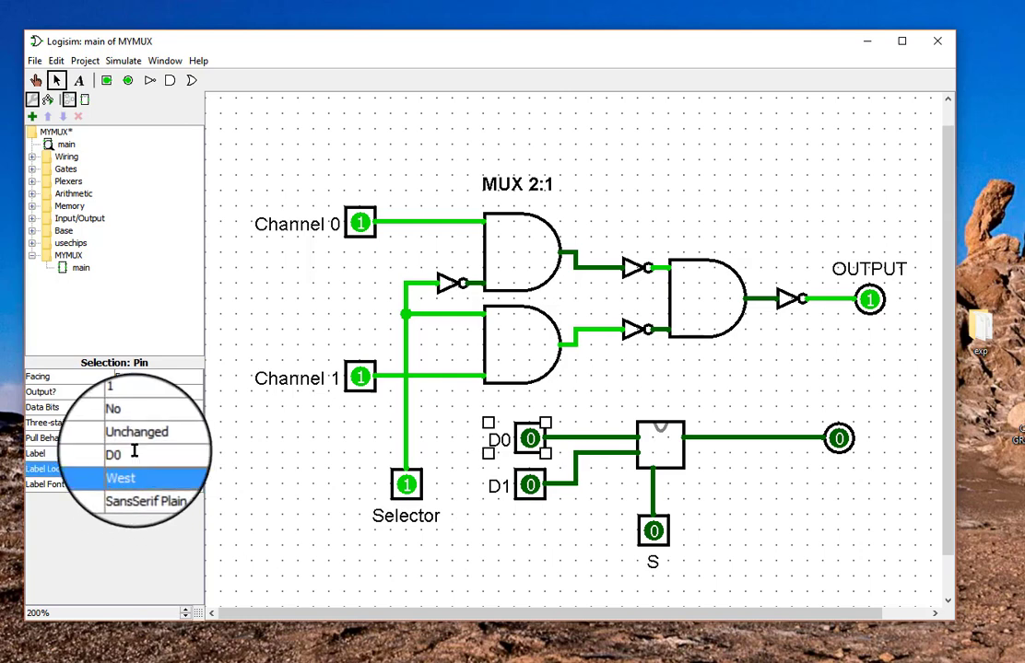
click(527, 553)
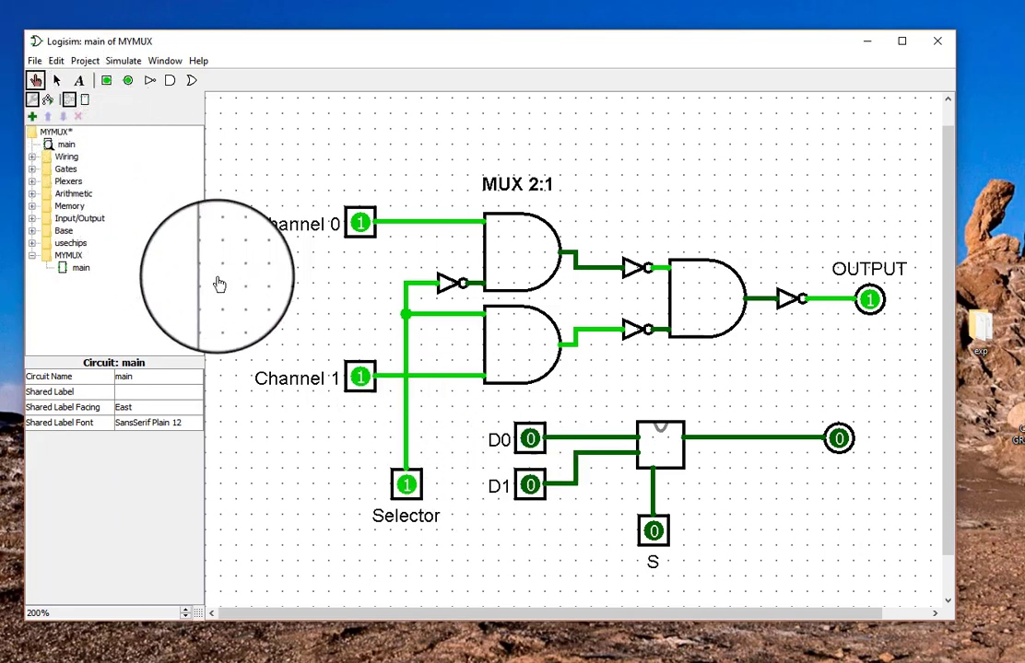
Step: Test the chip's upper data input by toggling D0 to 1 and back to 0 while S is 0
click(535, 444)
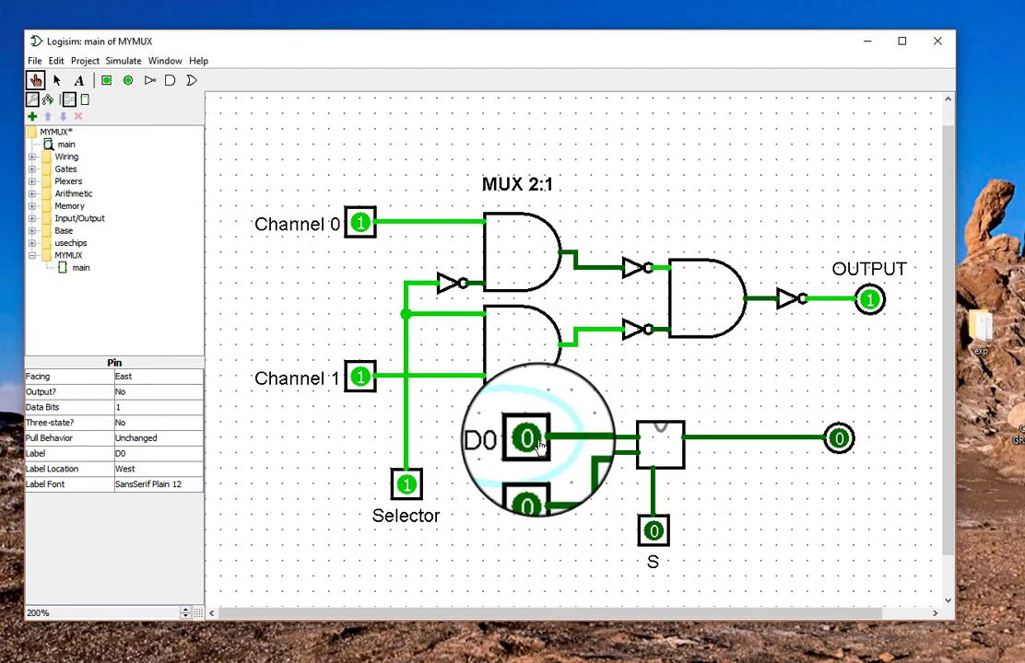
click(531, 442)
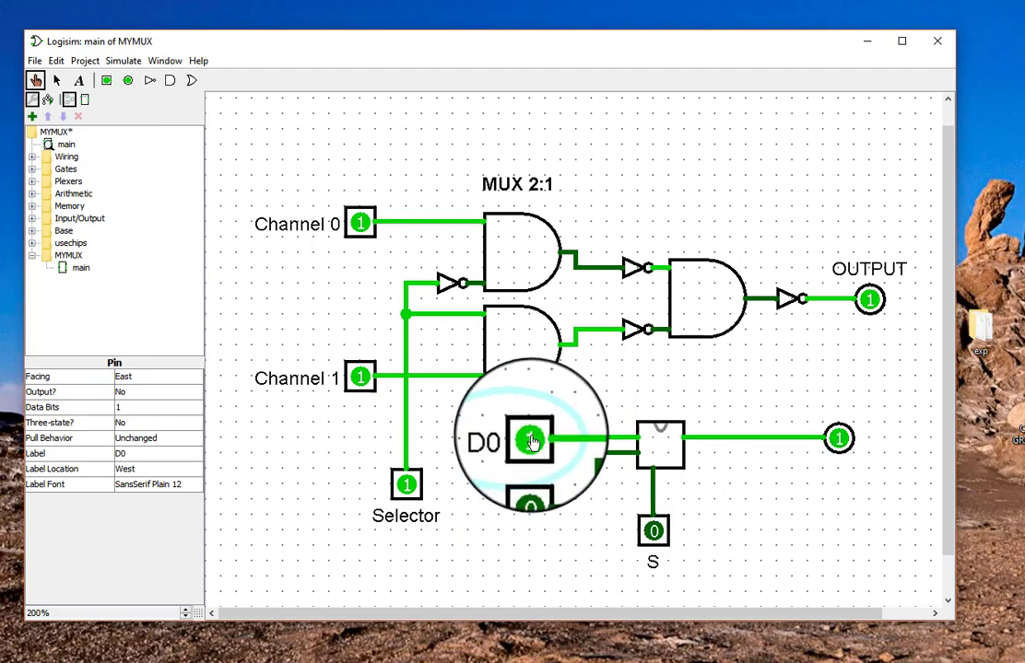
click(532, 443)
click(532, 491)
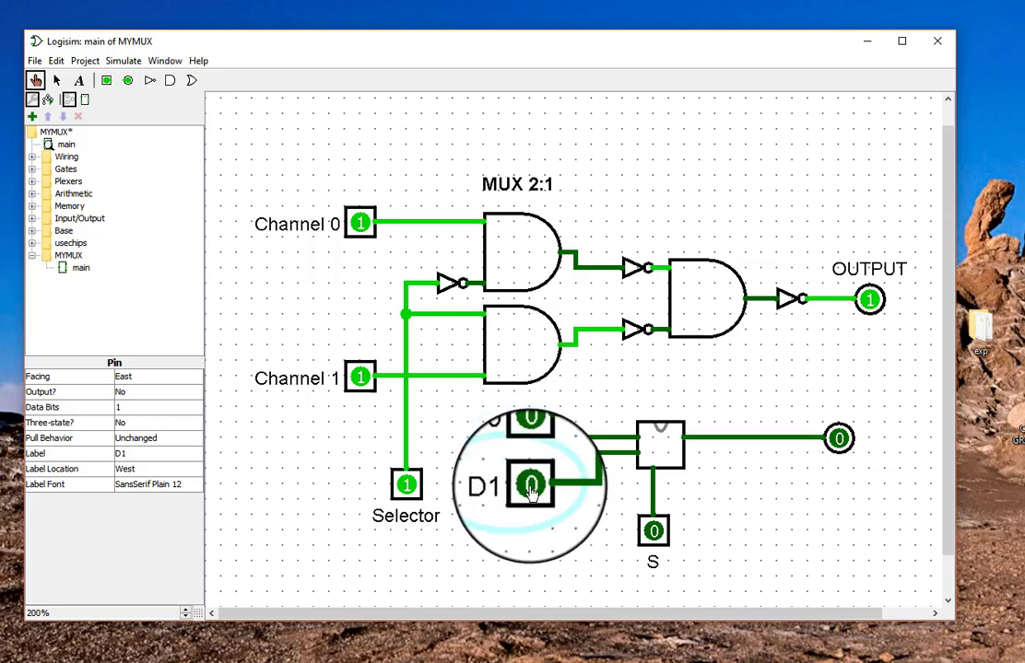
Step: Set the chip's selector pin S to 1 and its data input D1 to 1
click(653, 530)
click(532, 489)
click(533, 489)
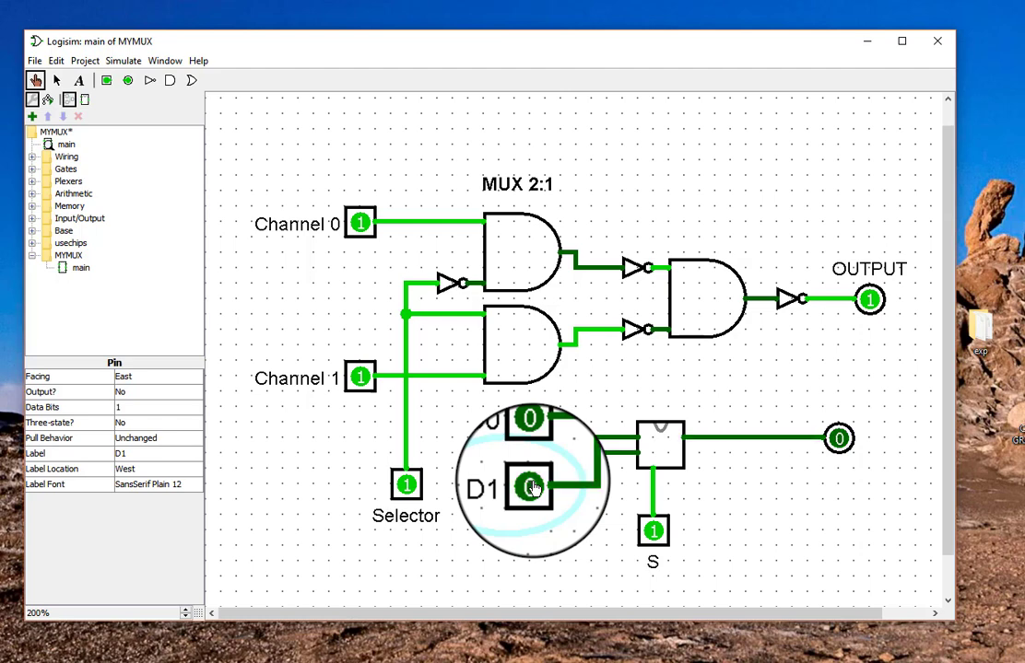
click(532, 489)
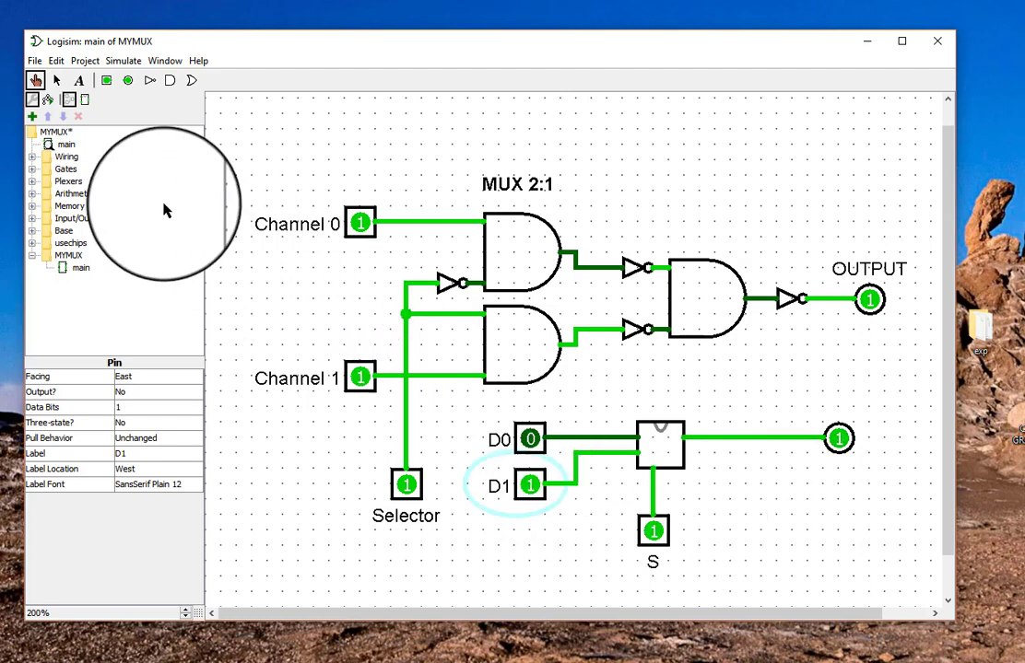
Step: Delete the original gate-level MUX 2:1 circuit with its title, input pins and OUTPUT pin, keeping only the chip circuit
click(56, 81)
drag(213, 124, 471, 548)
key(Delete)
drag(335, 137, 899, 400)
key(Delete)
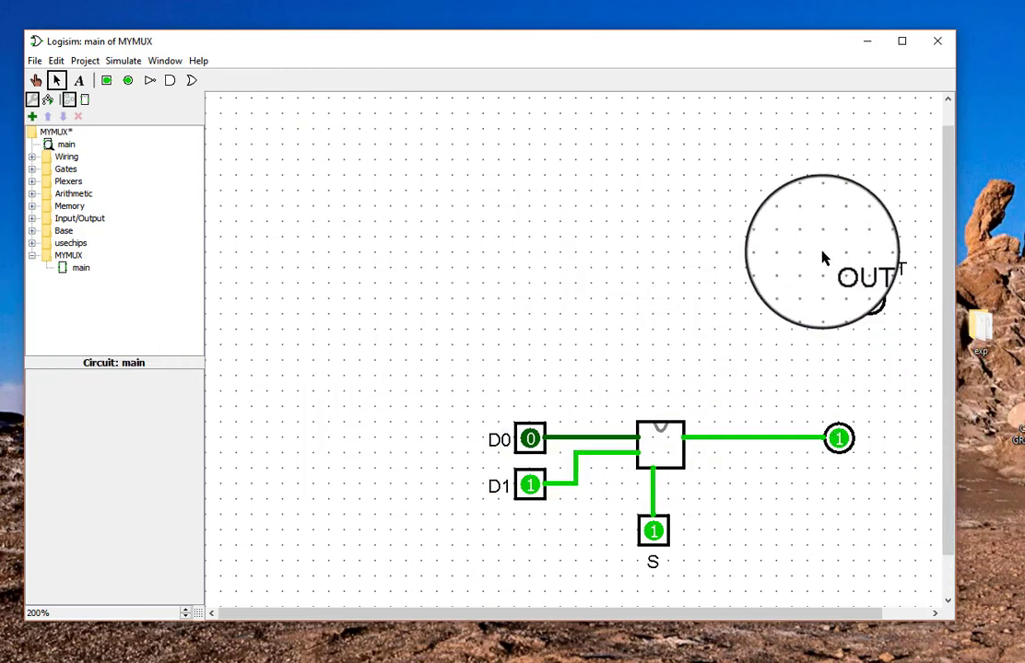
drag(816, 222, 888, 305)
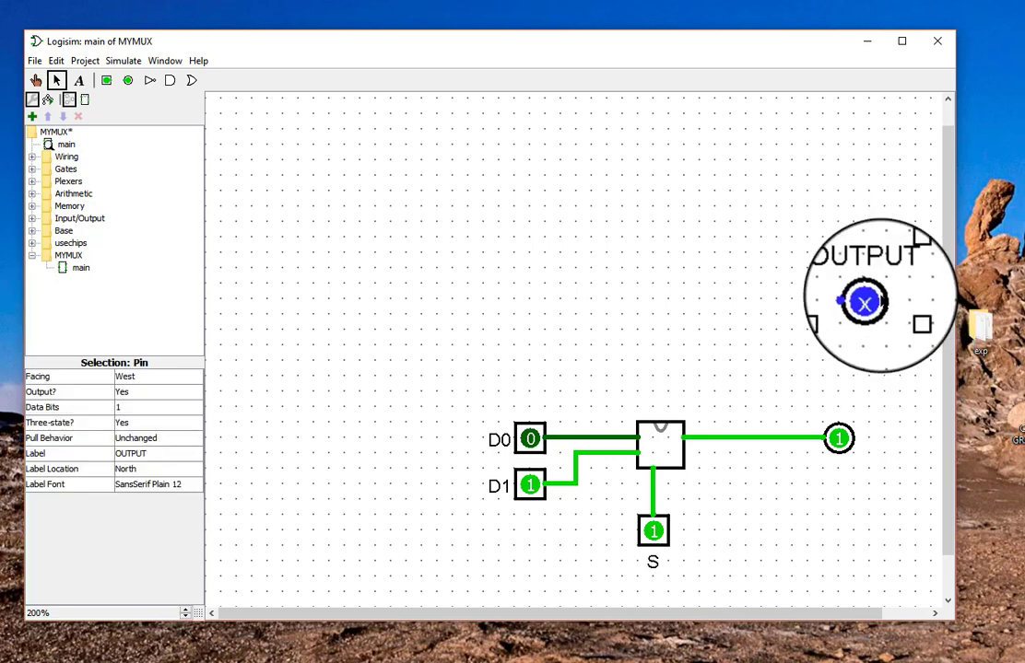
key(Delete)
Step: Place a second MYMUX main chip above the existing one and draw wires from both data inputs, the selector and the output
click(82, 267)
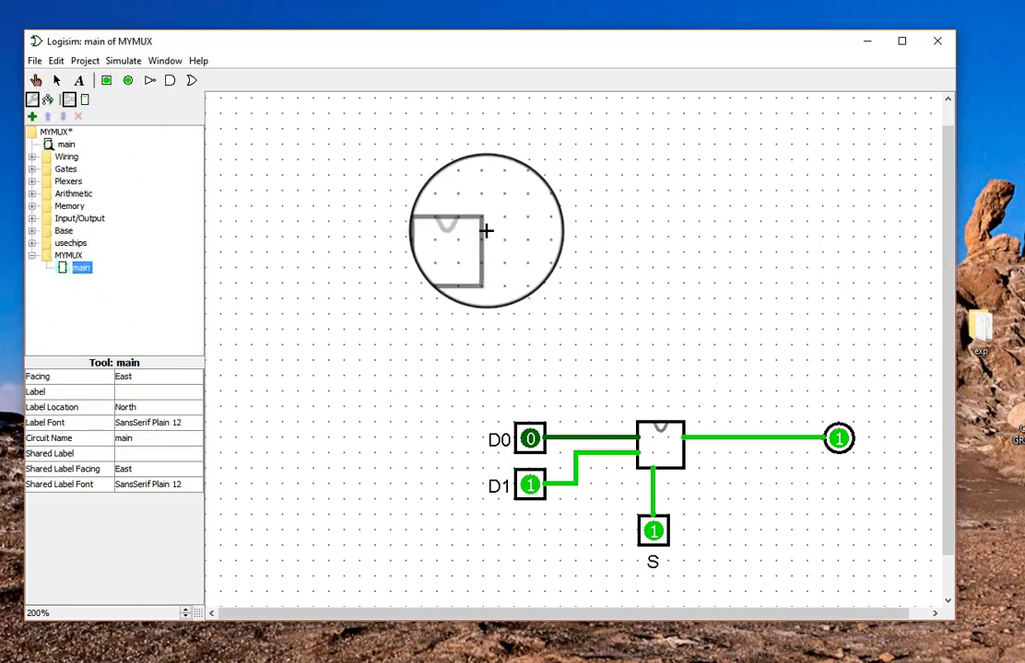
click(682, 268)
drag(636, 268, 496, 267)
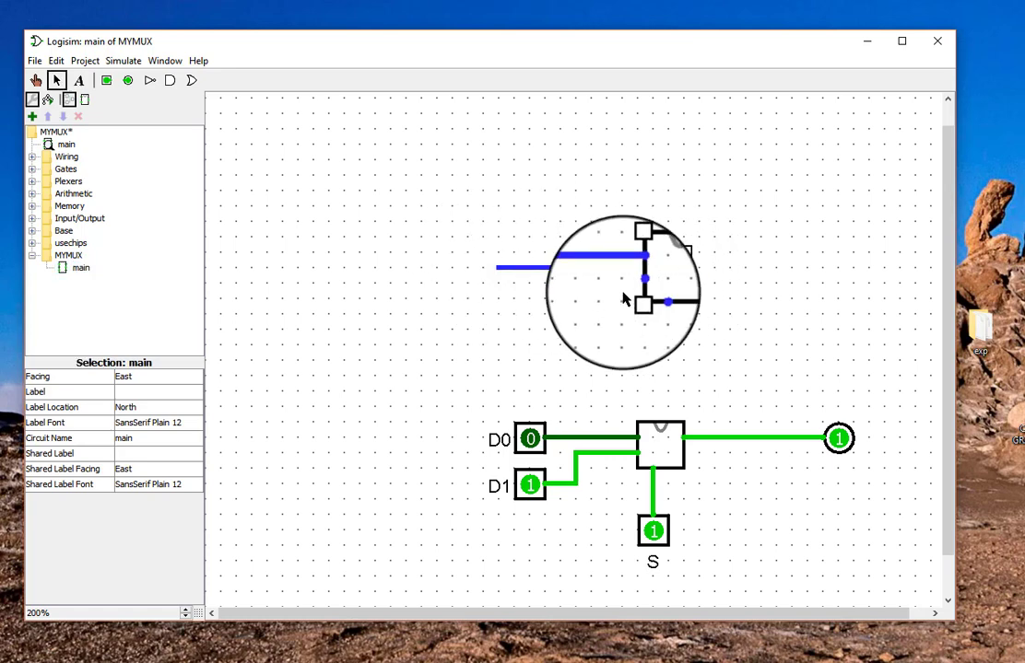
drag(637, 282, 573, 284)
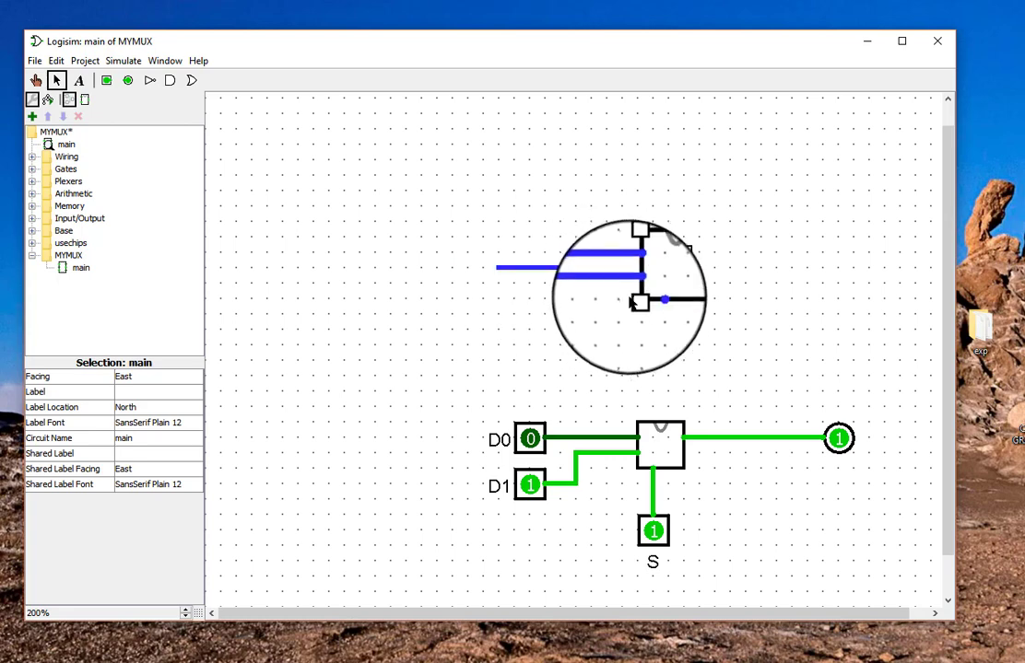
drag(650, 304, 652, 362)
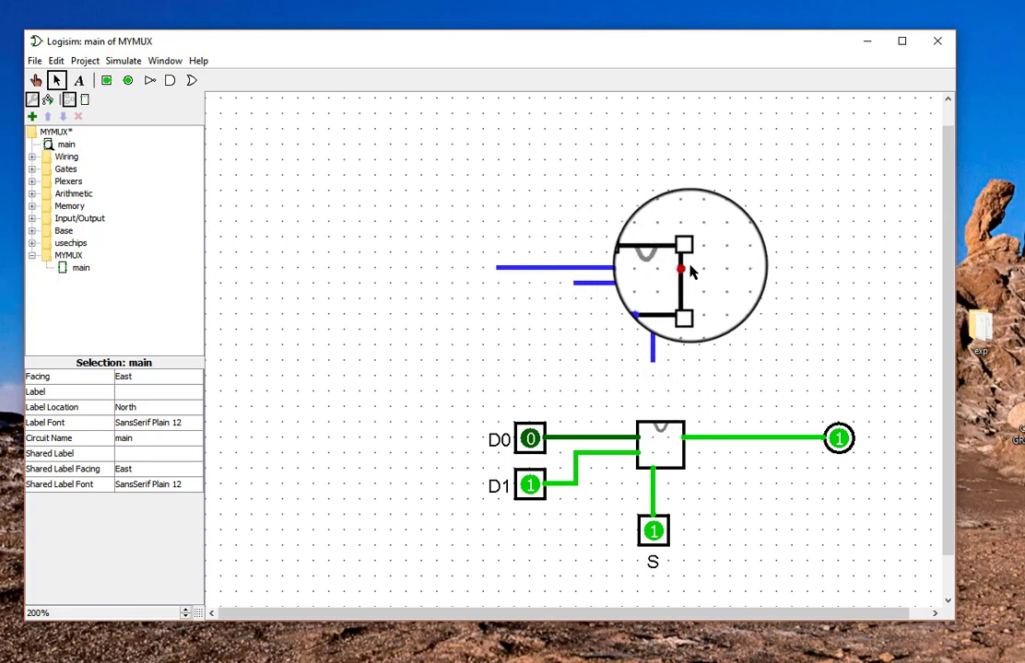
drag(725, 273, 778, 268)
Step: Duplicate the lower chip's S pin and attach the copy to the end of the upper chip's selector wire
click(662, 526)
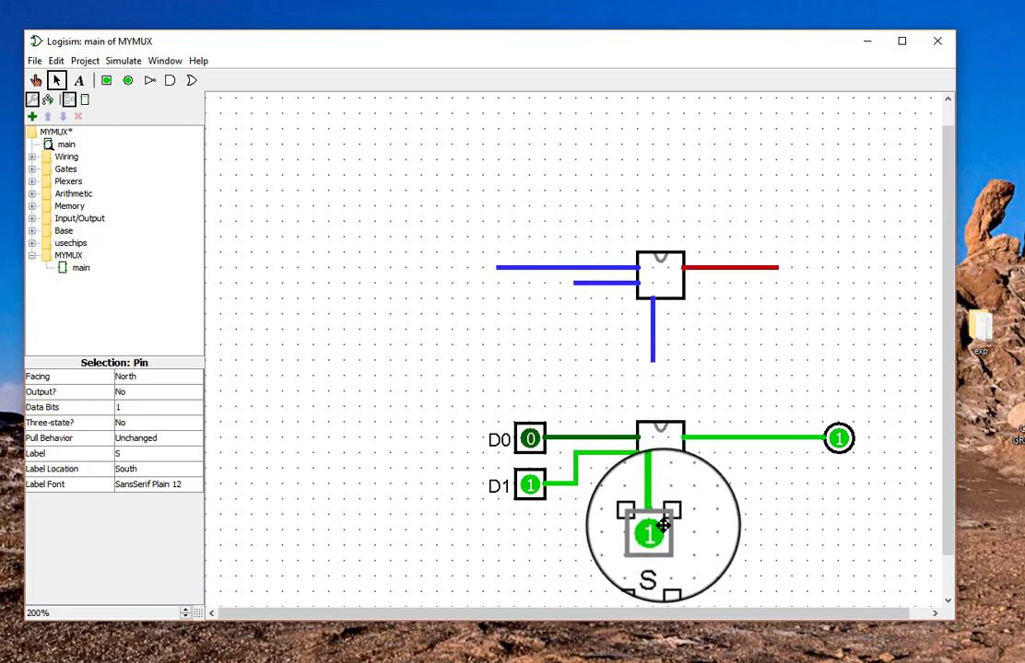
click(730, 483)
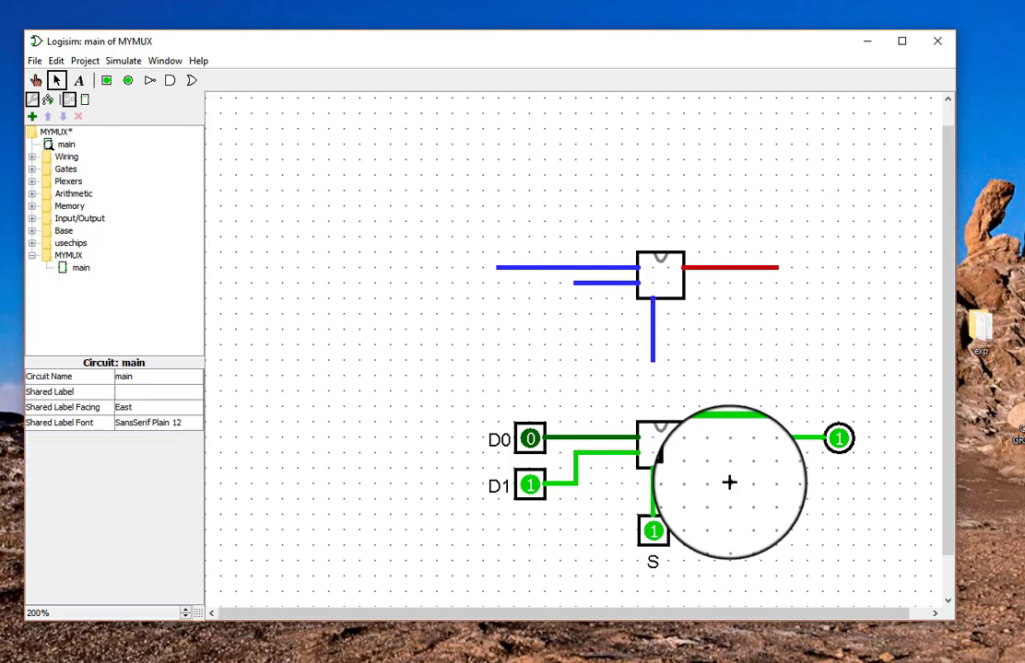
key(ctrl+v)
drag(670, 553, 656, 376)
click(702, 499)
Step: Duplicate the lower chip's D0 pin and attach the copy to the end of the upper chip's first data wire
click(532, 440)
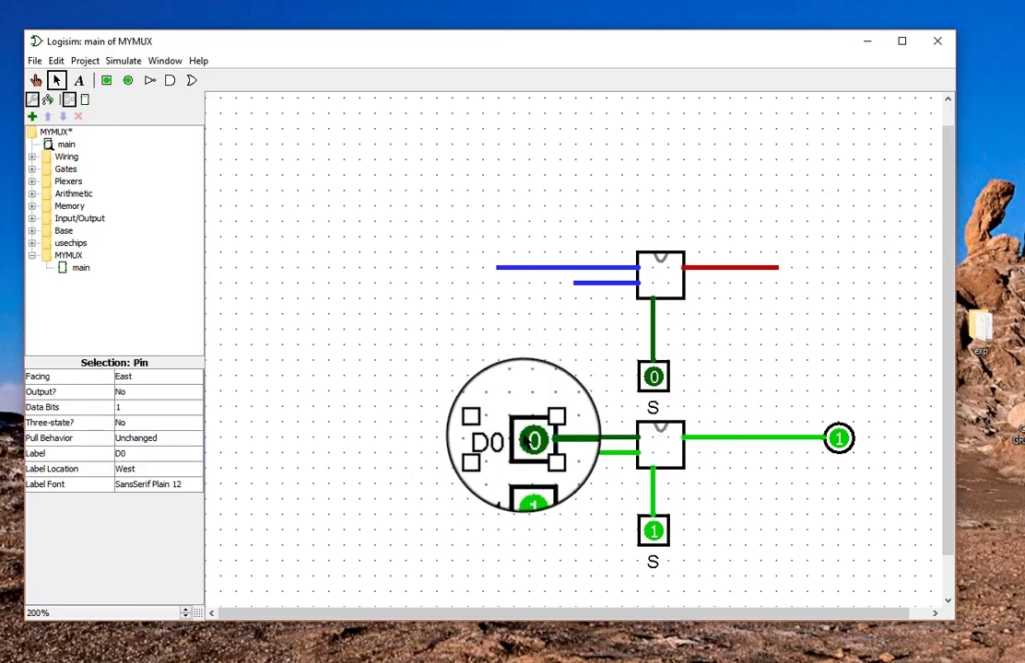
click(312, 370)
key(ctrl+v)
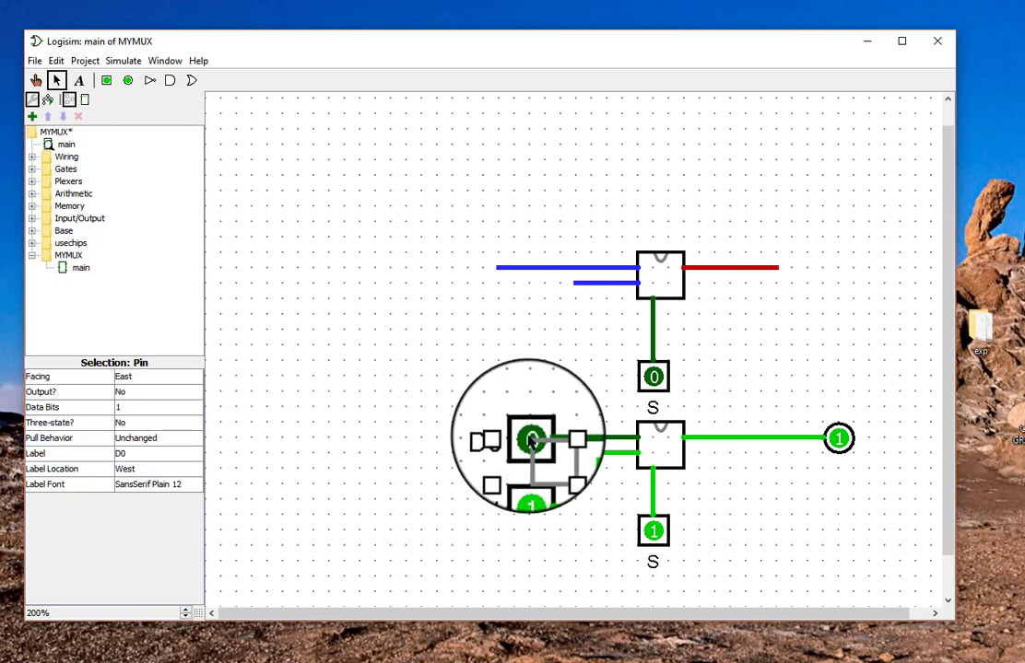
drag(530, 438, 474, 262)
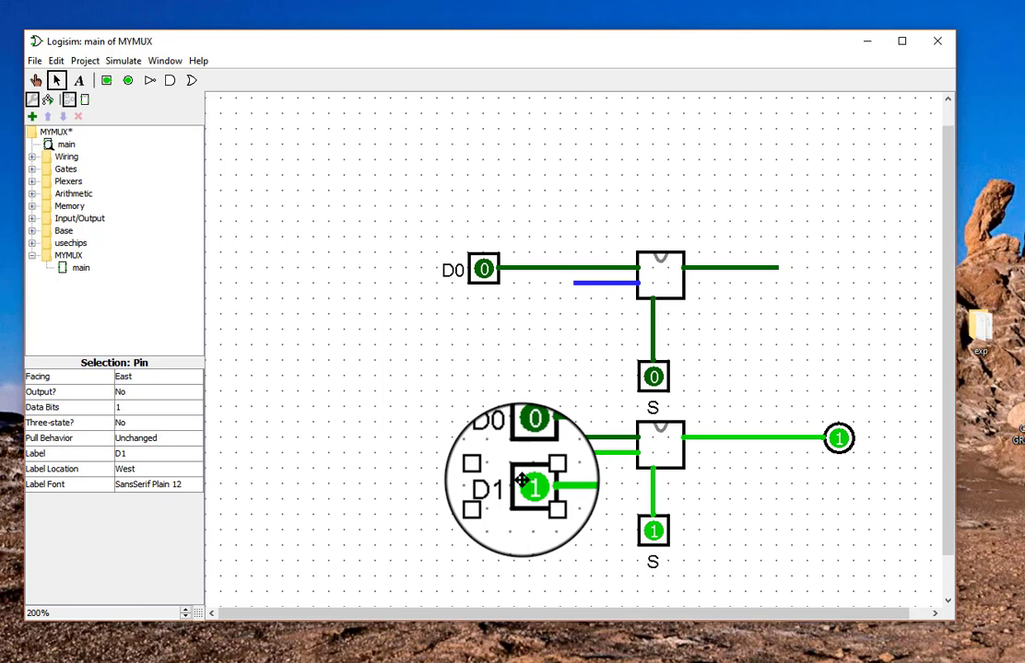
Step: Duplicate the lower chip's D1 pin and attach the copy to the upper chip's second data wire
key(ctrl+c)
click(414, 528)
key(ctrl+v)
drag(549, 504, 545, 289)
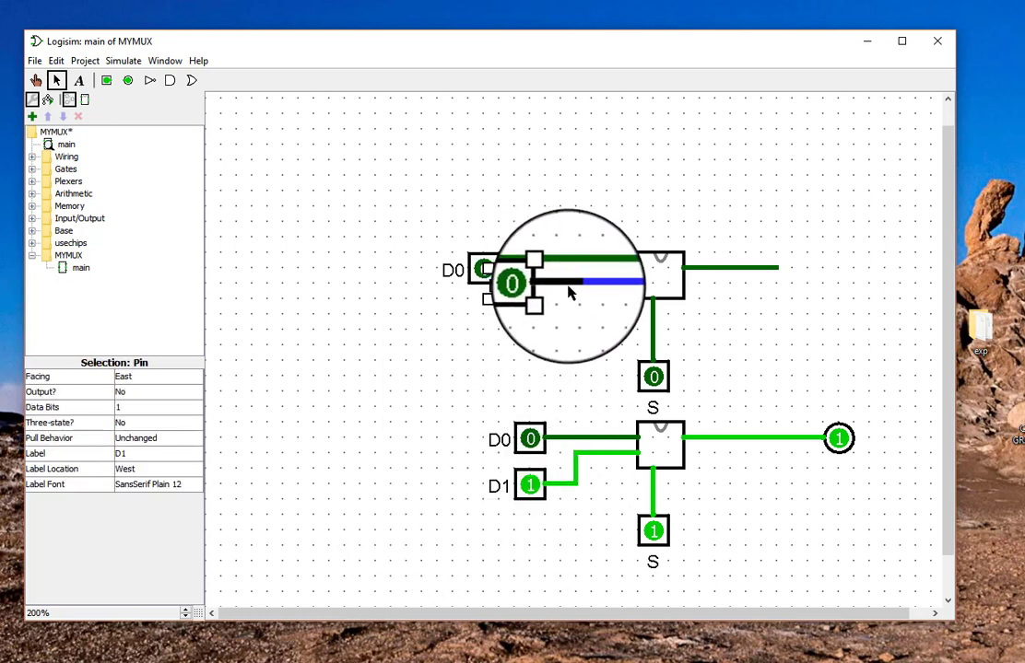
click(544, 387)
Step: Duplicate the lower chip's output pin and attach the copy to the end of the upper chip's output wire
click(838, 441)
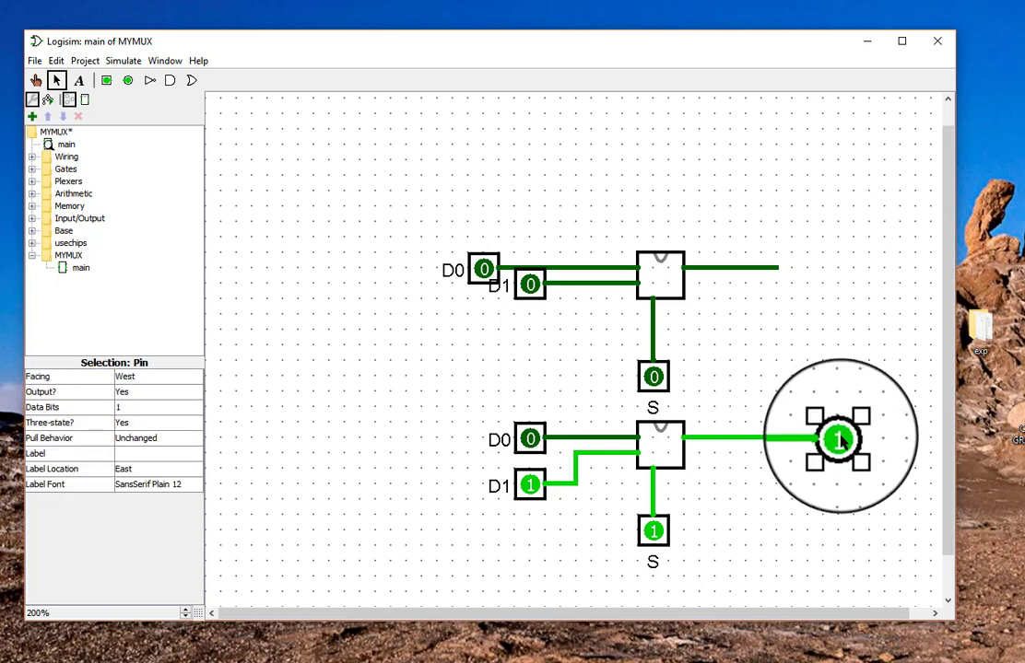
click(789, 366)
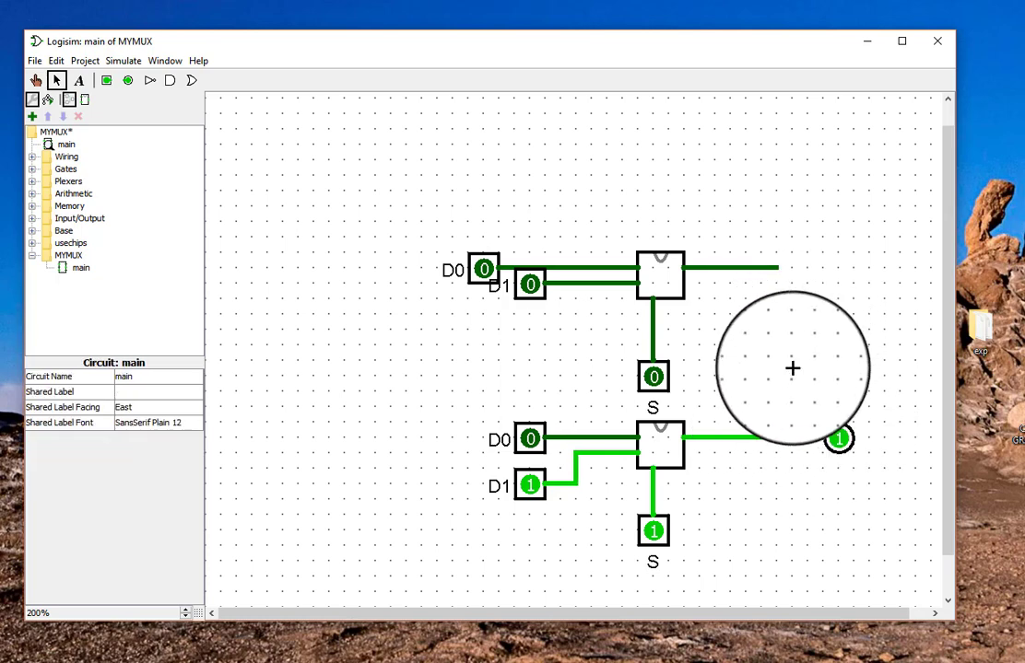
click(834, 438)
drag(834, 438, 791, 261)
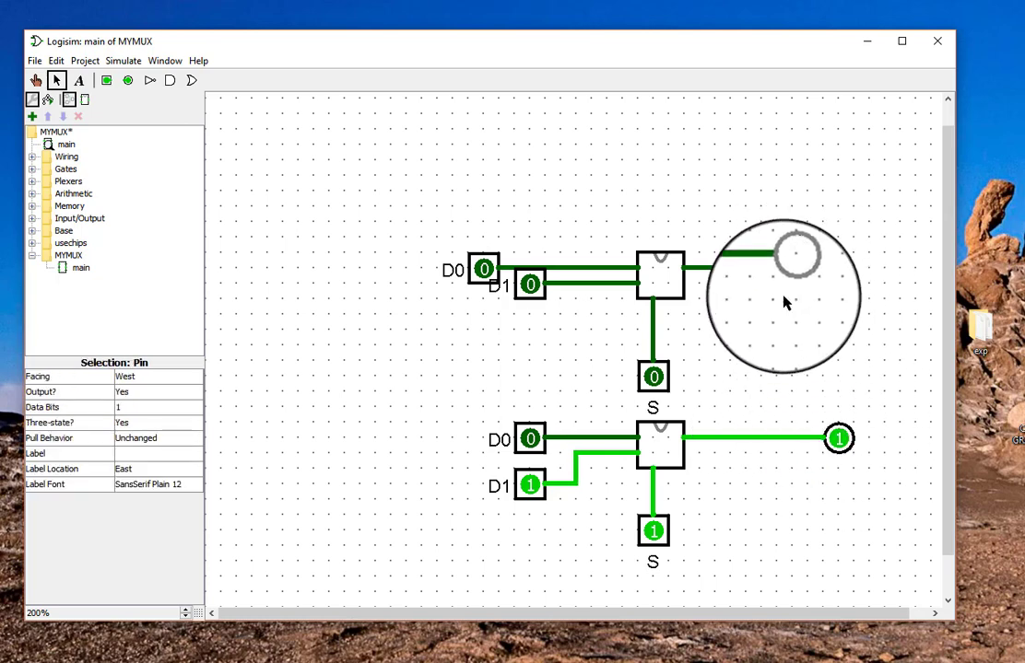
click(762, 344)
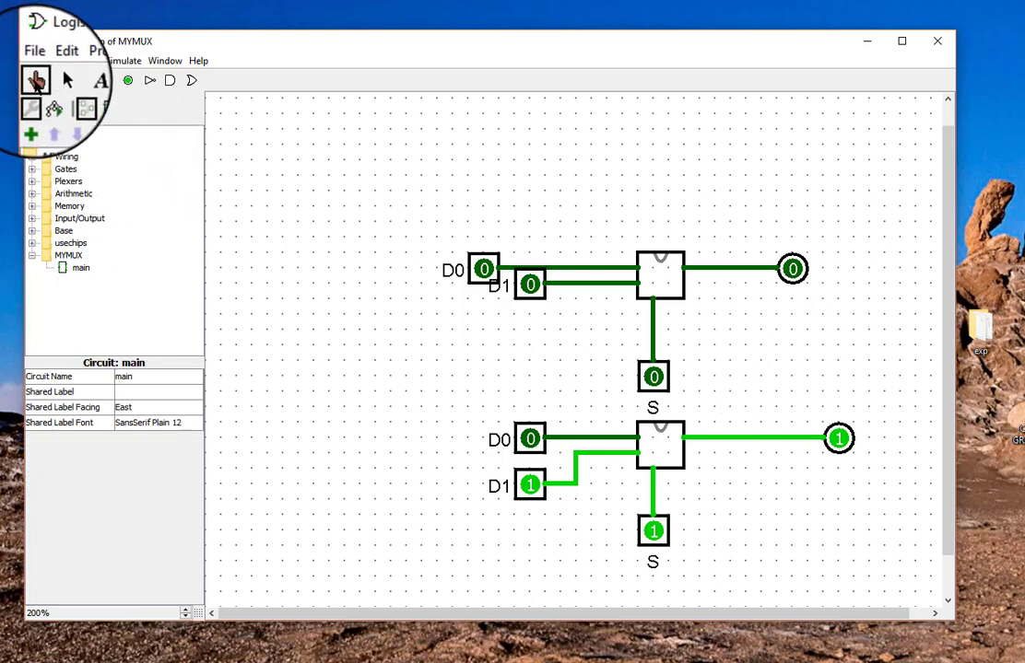
Step: Set the upper chip's D0 pin to 1 to test the second chip
click(35, 80)
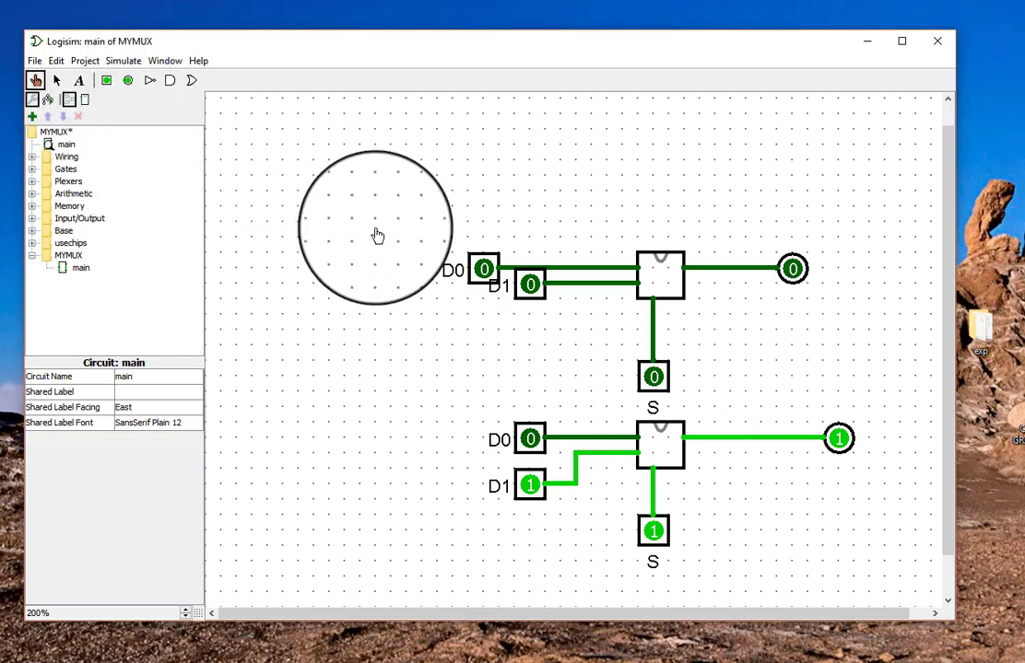
click(482, 267)
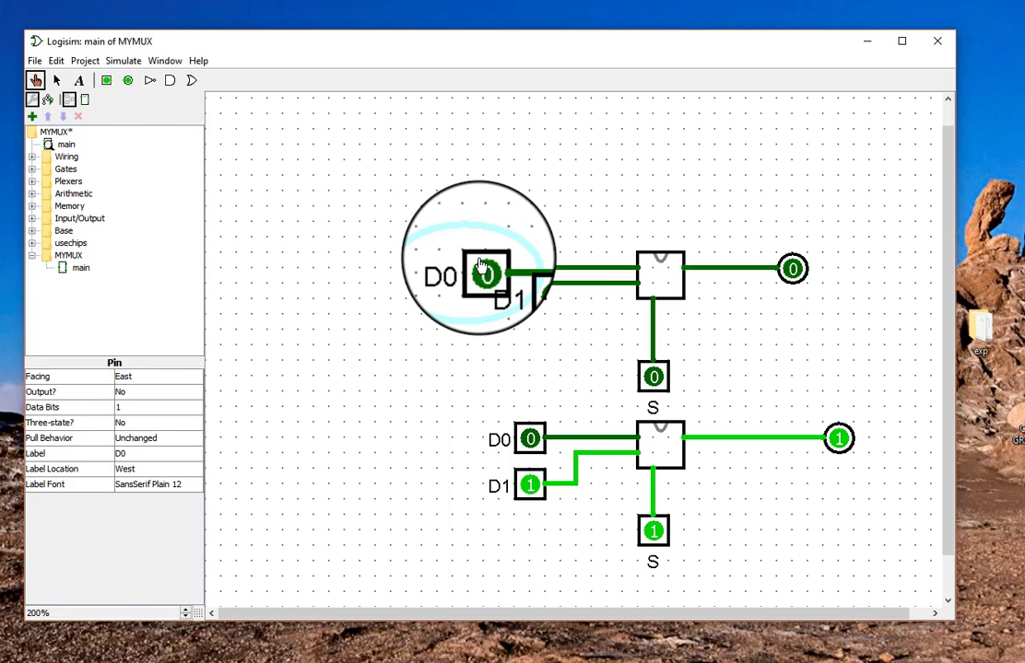
click(481, 269)
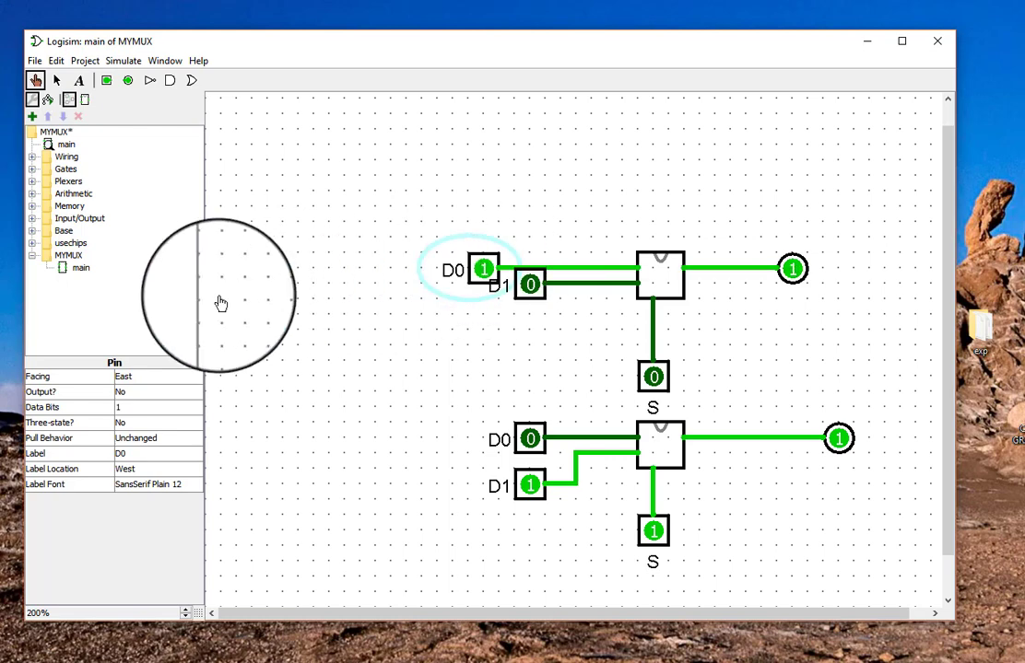
Step: Move the upper chip with its data and output pins up and to the left, and move its S pin below the data pins
click(57, 81)
drag(471, 287, 811, 396)
drag(661, 270, 476, 238)
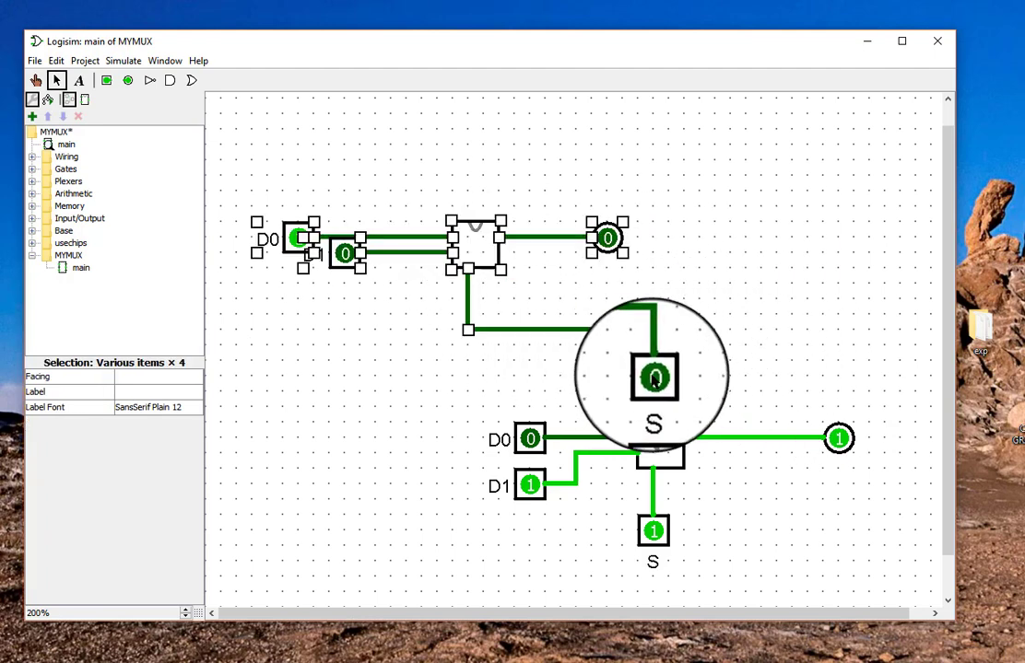
drag(651, 378, 313, 392)
click(645, 295)
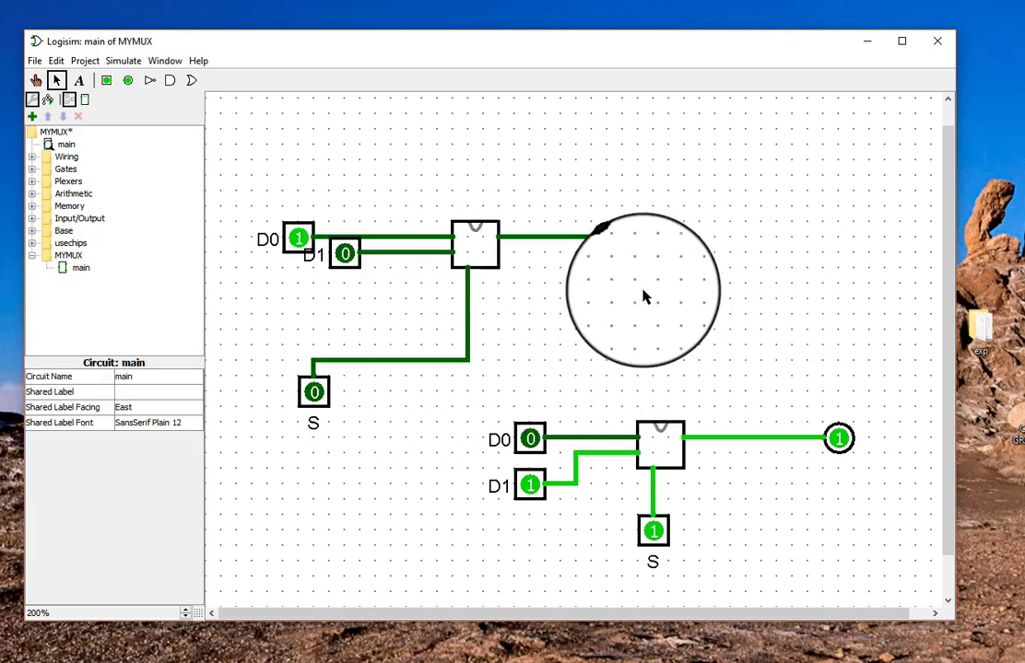
Step: Replace the lower chip's D0 pin with a wire from the upper chip's output, and delete the upper chip's output pin
click(531, 441)
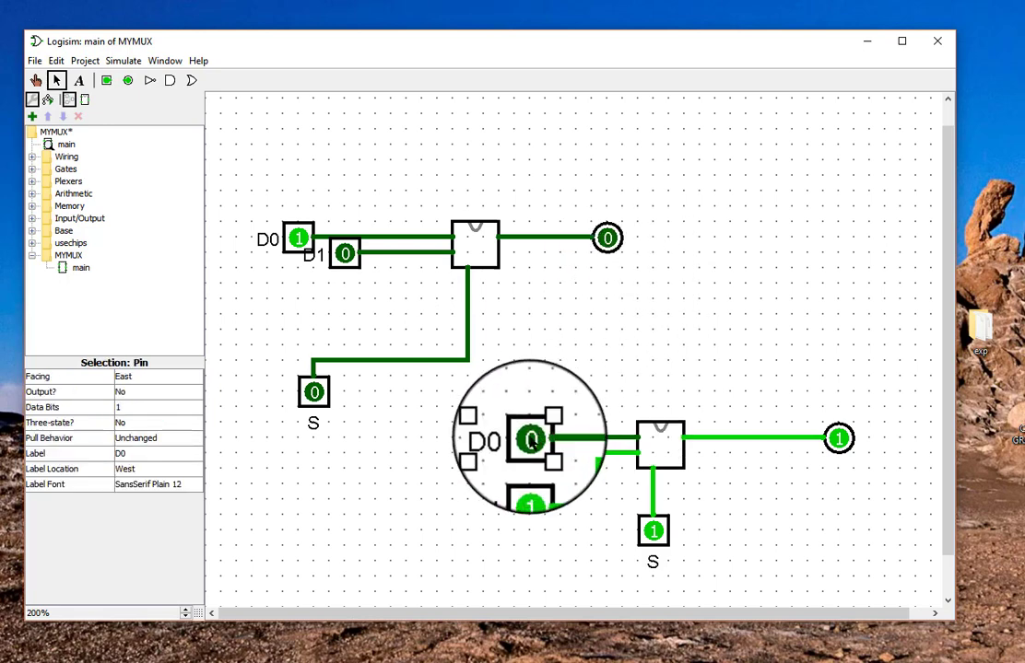
key(Delete)
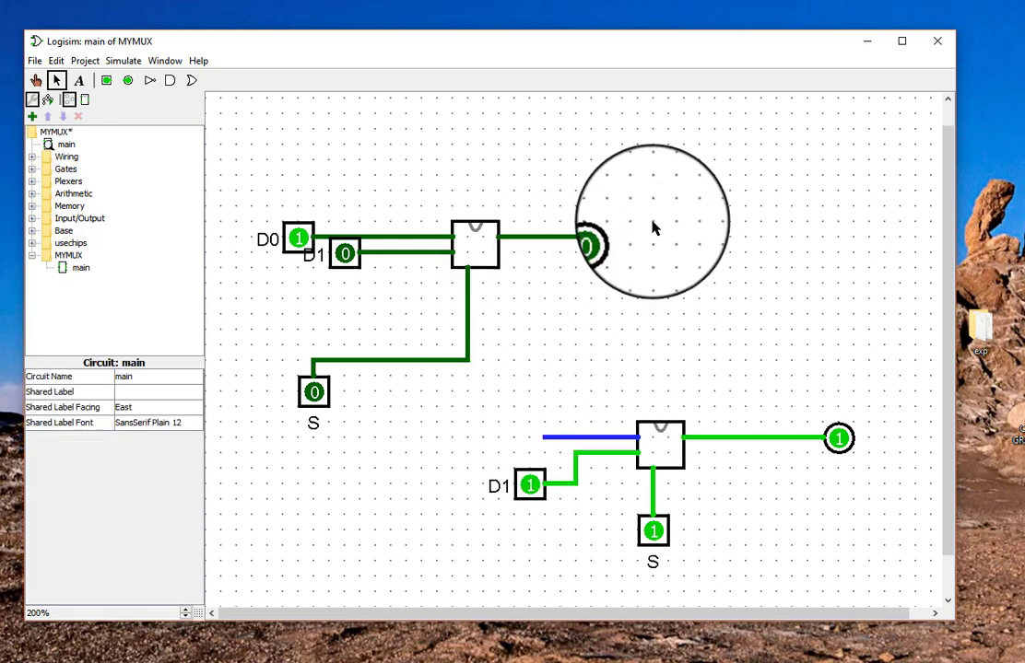
drag(528, 238, 543, 437)
click(608, 235)
key(Delete)
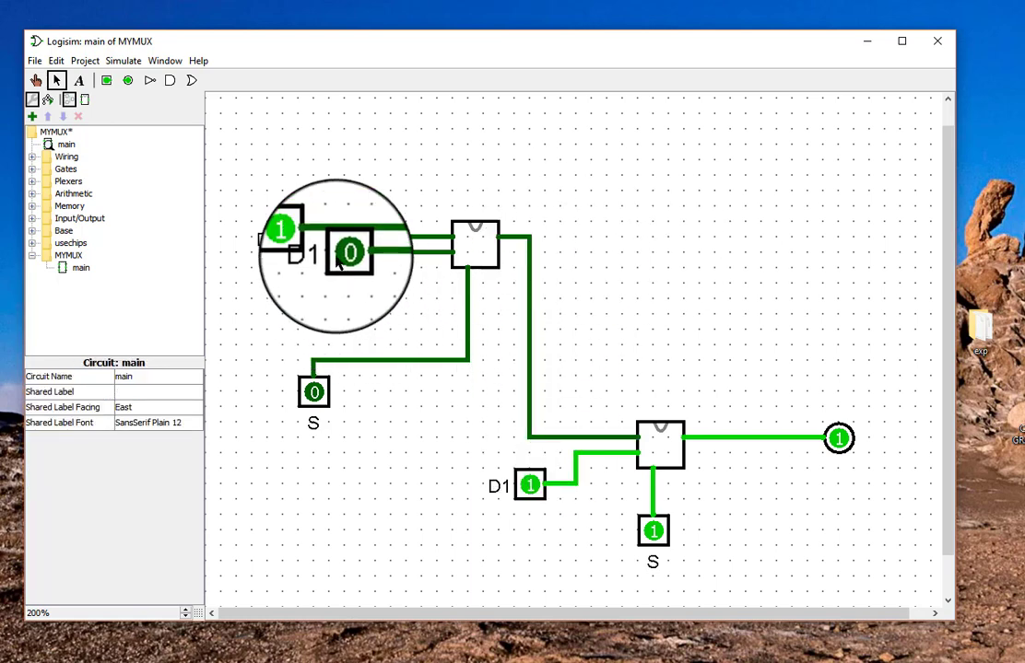
Step: Align the upper chip's D1 pin directly below D0, and move the lower chip's D1 pin into the same column
drag(338, 256, 297, 286)
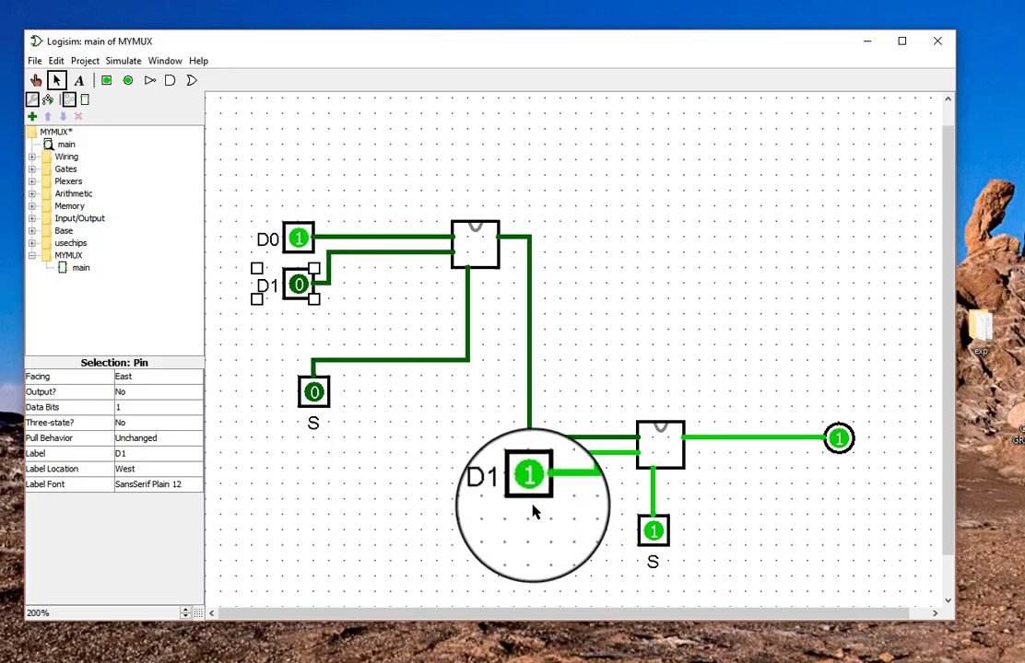
drag(530, 485, 297, 474)
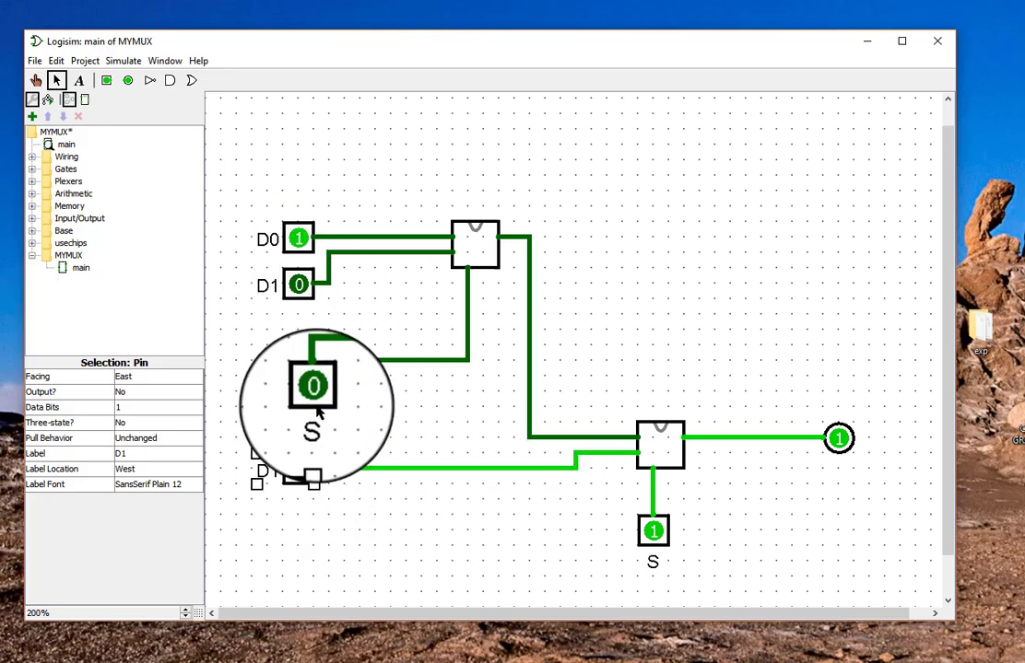
click(394, 399)
Step: Move the upper chip's S pin straight below that chip, level with the lower chip's S pin
drag(310, 392, 472, 529)
click(532, 532)
drag(477, 536, 484, 528)
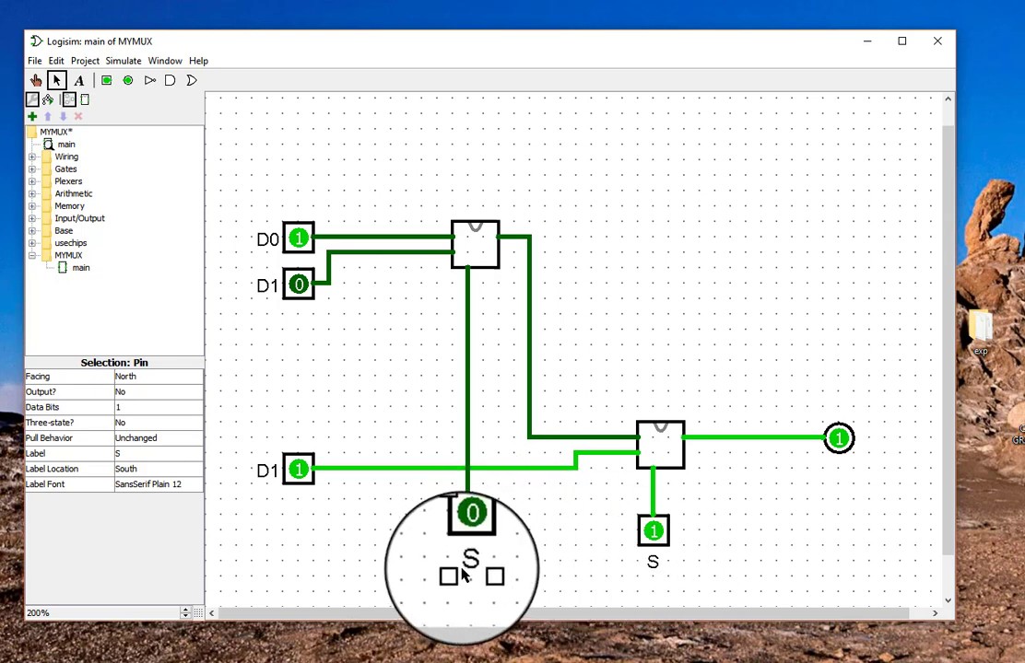
Step: Label the upper chip's selector pin S1 and the lower chip's selector pin S0
click(153, 454)
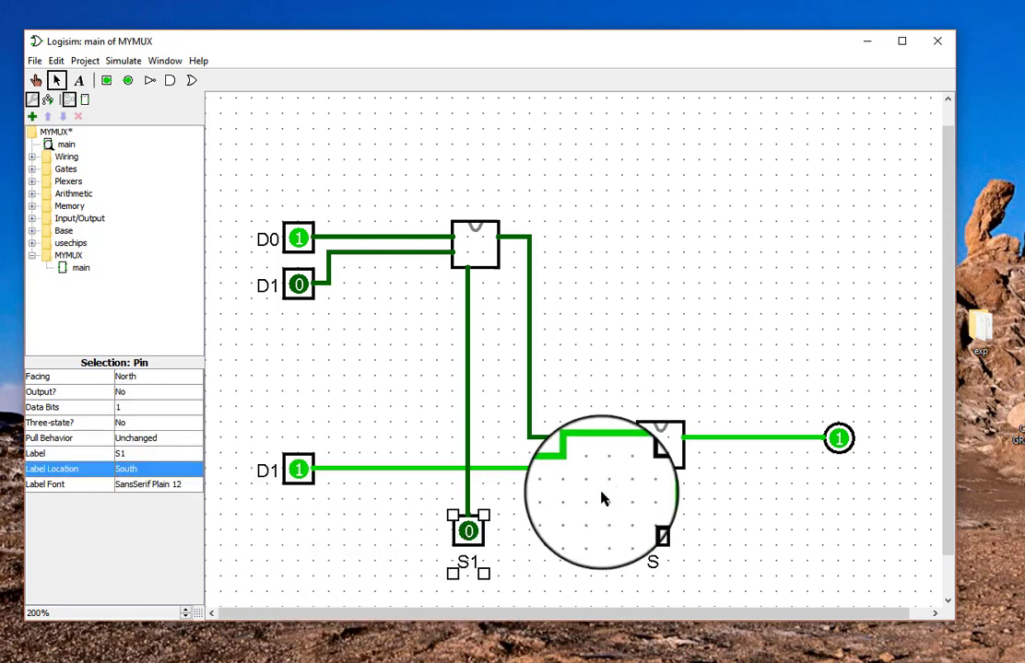
click(663, 549)
click(653, 531)
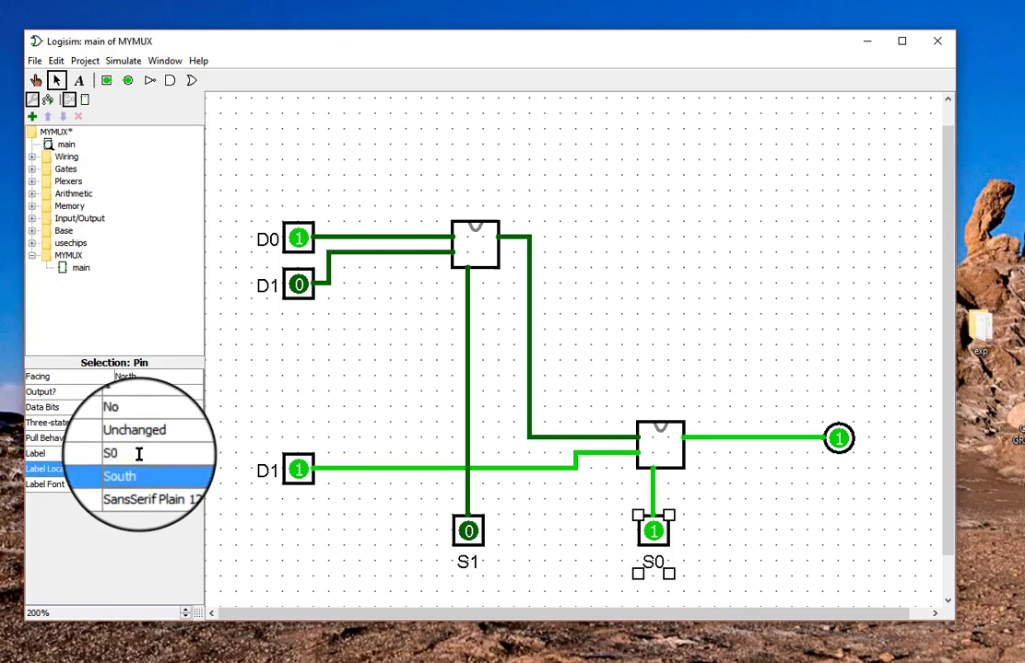
click(355, 366)
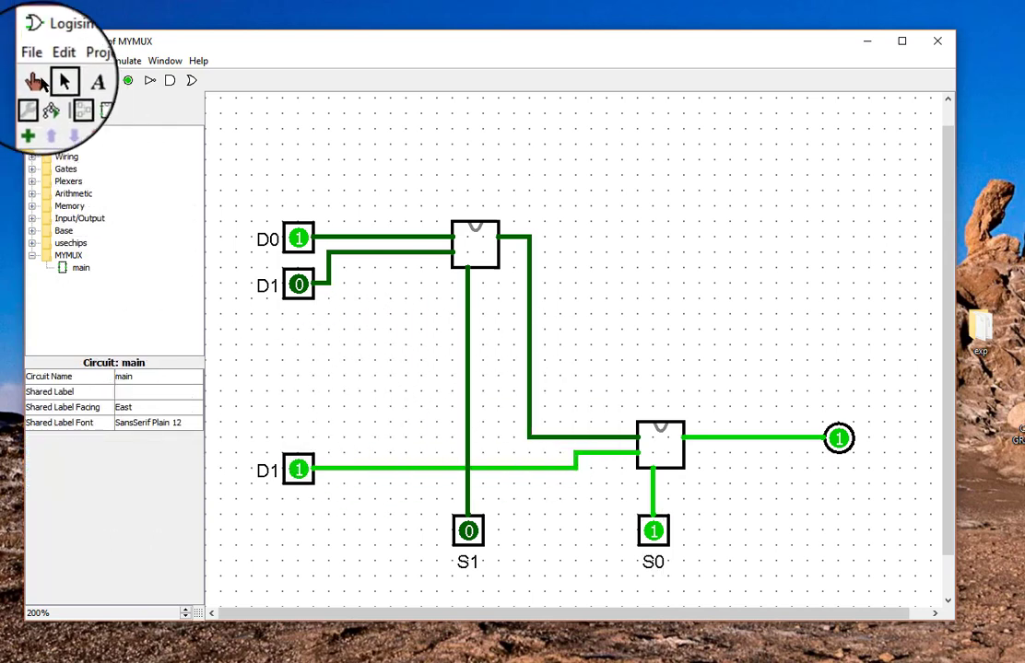
Step: Set S0 to 0 and test the circuit by toggling the lower chip's D1 input off and on
click(35, 81)
click(662, 539)
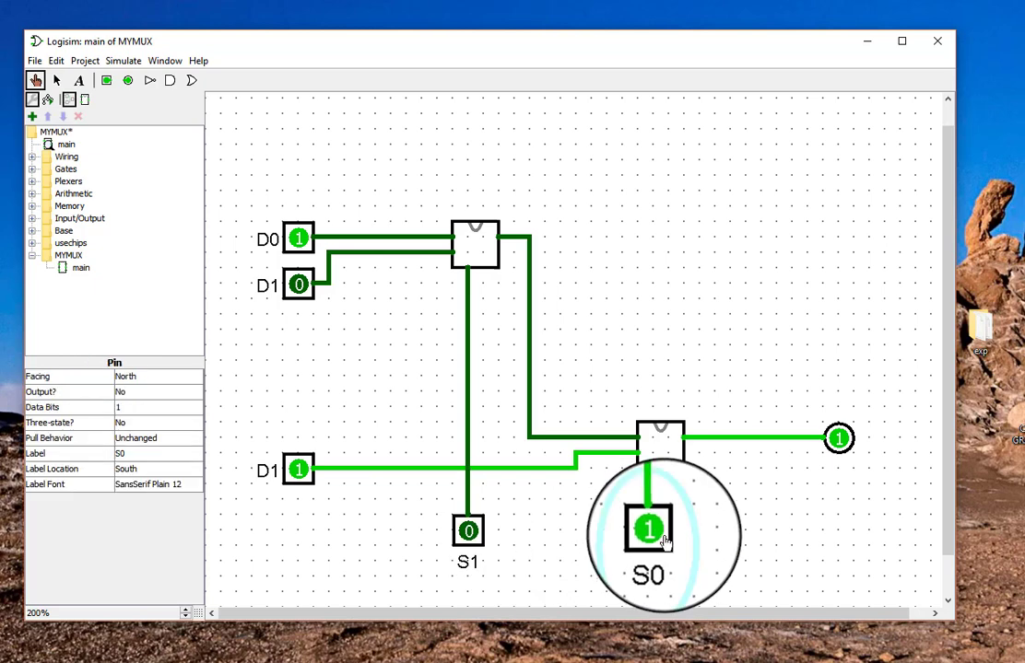
click(662, 539)
click(298, 472)
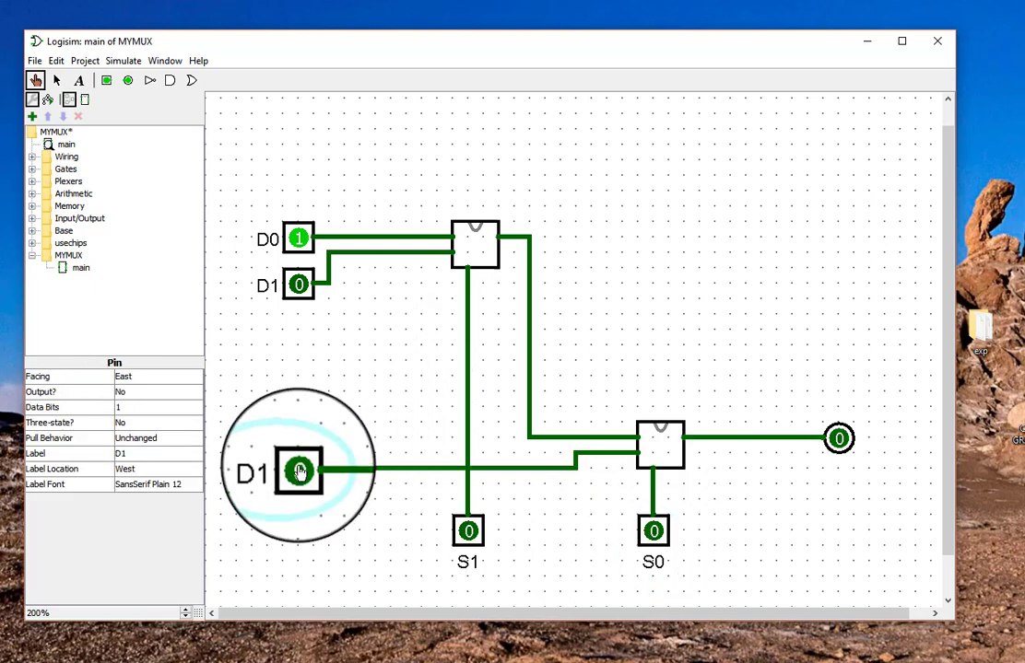
click(299, 472)
Step: Toggle the upper chip's D0 input off and on, and relabel that pin D00
click(295, 242)
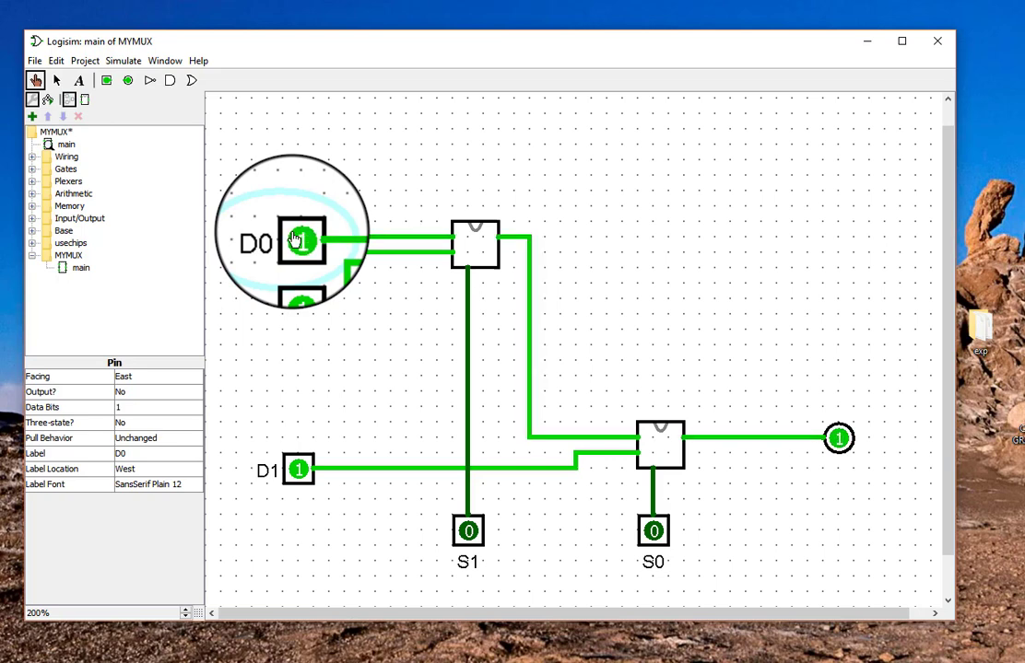
click(294, 242)
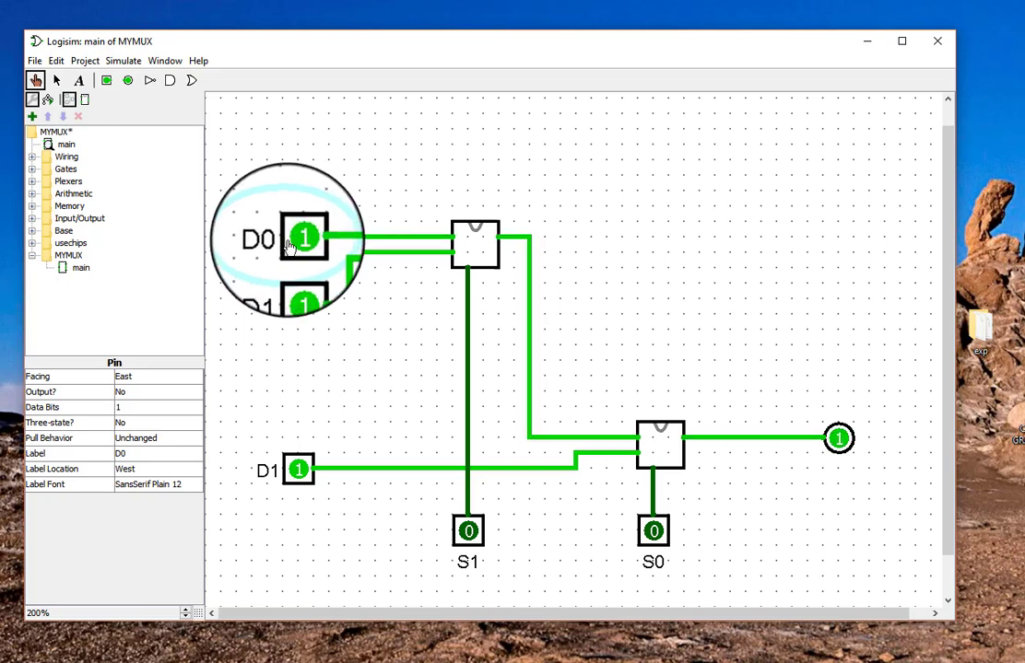
click(144, 454)
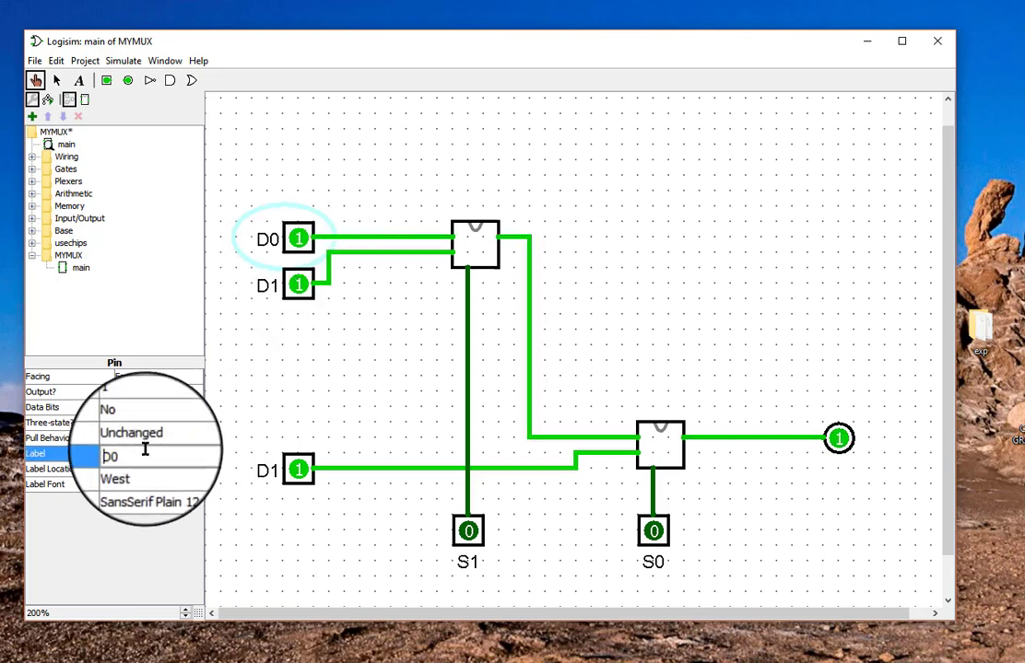
key(Return)
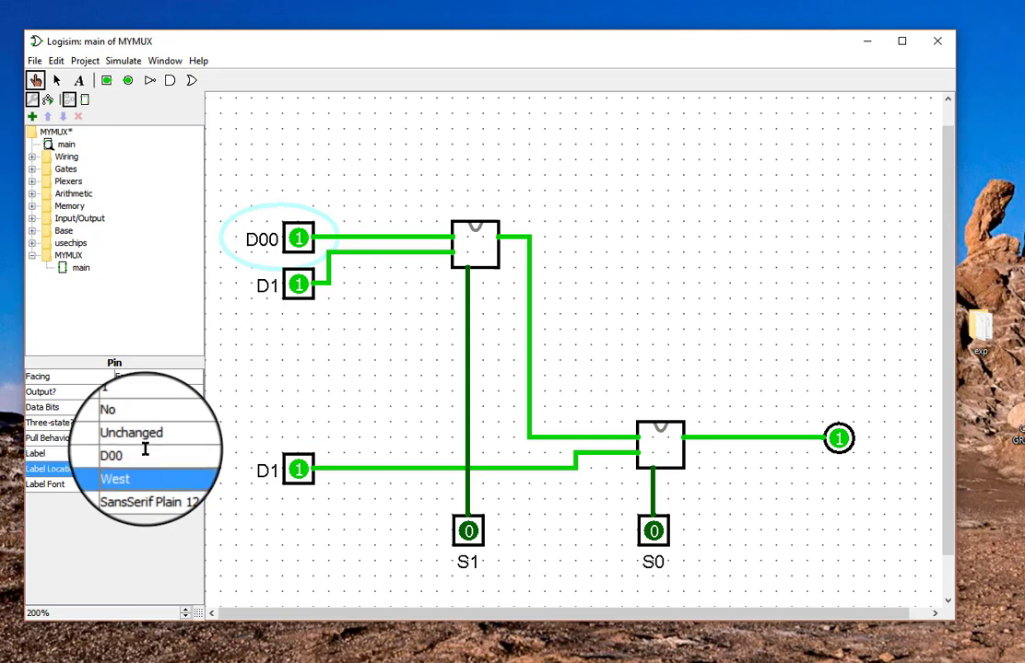
Step: Set S0 to 1 with S1 at 0, and test the circuit by toggling D00 and both D1 inputs
click(658, 542)
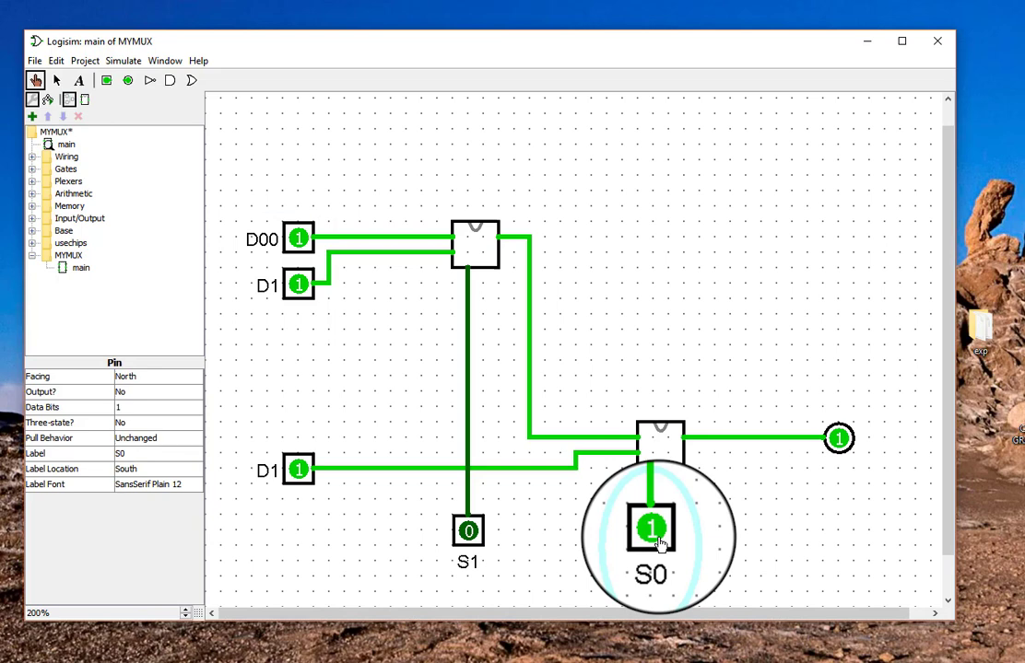
click(297, 240)
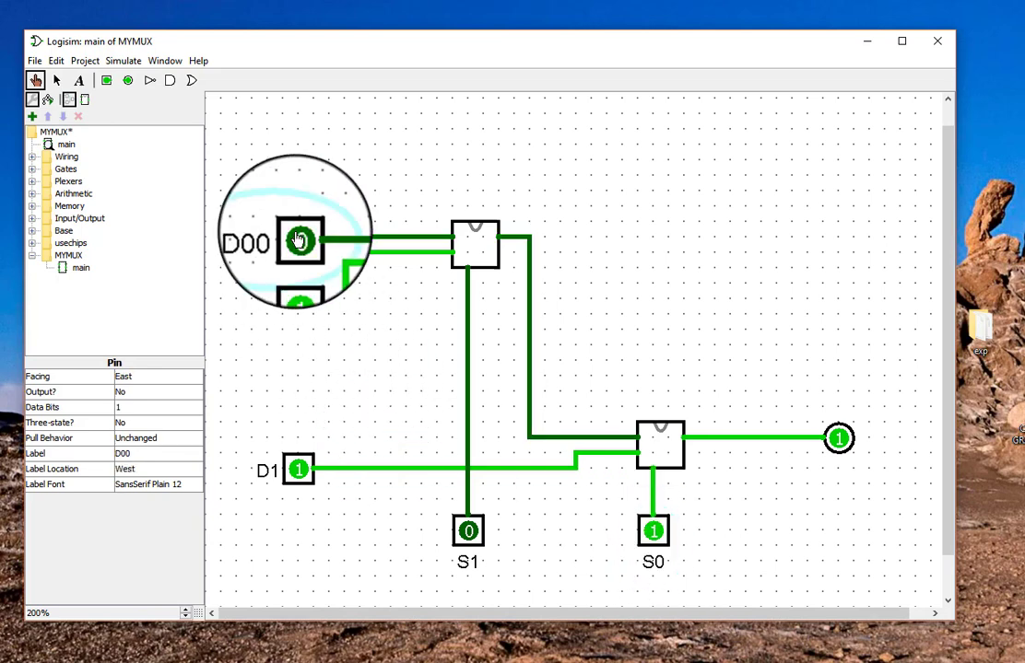
click(296, 290)
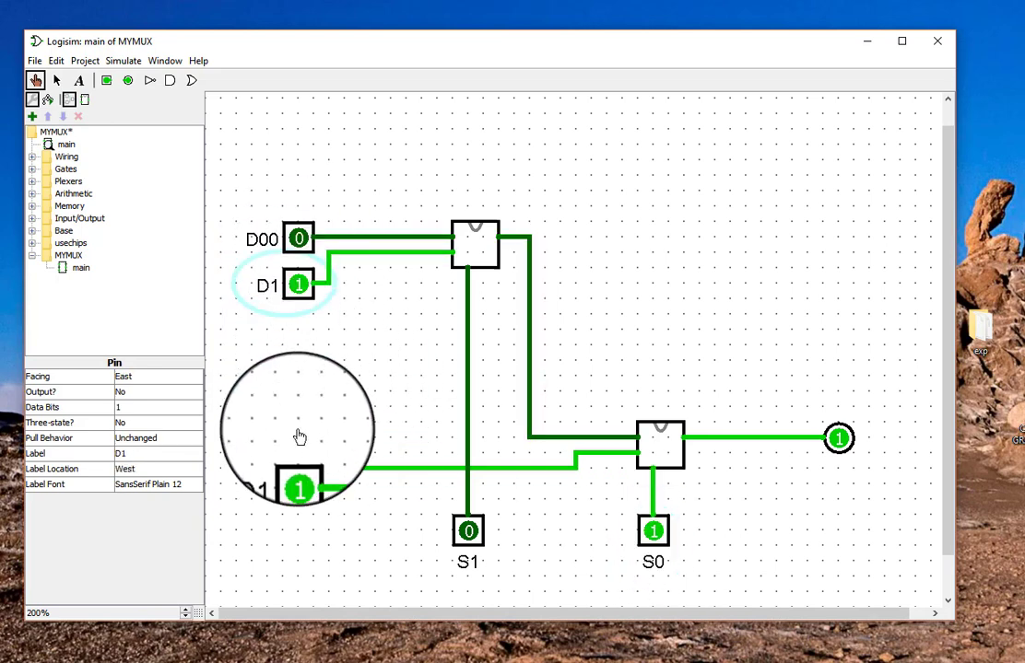
click(297, 472)
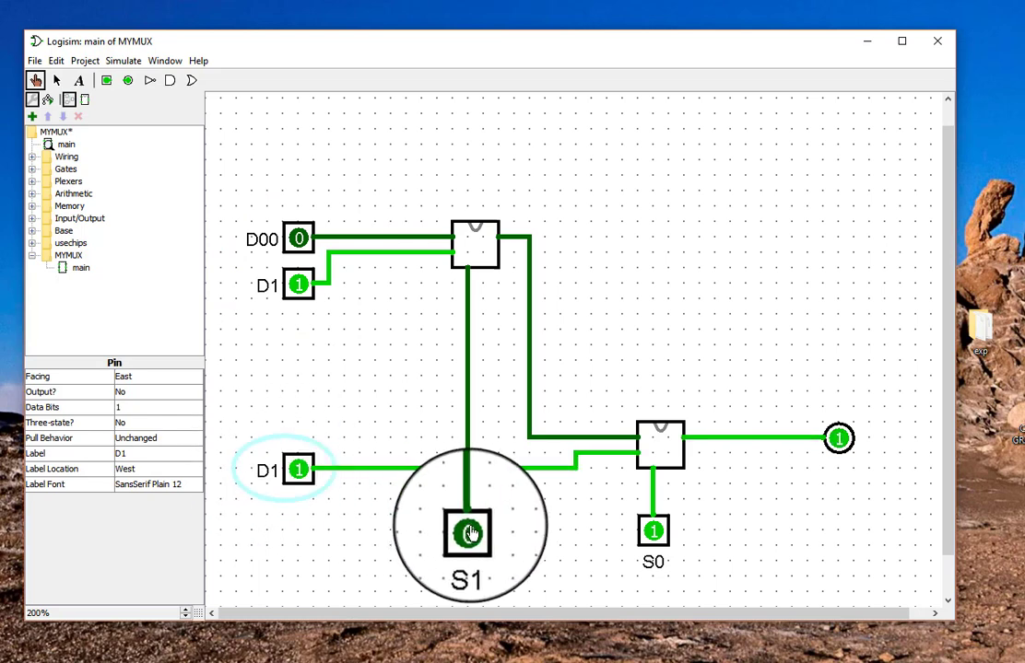
Step: Set the lower chip's D1 input to 0 and relabel that pin D01
click(296, 470)
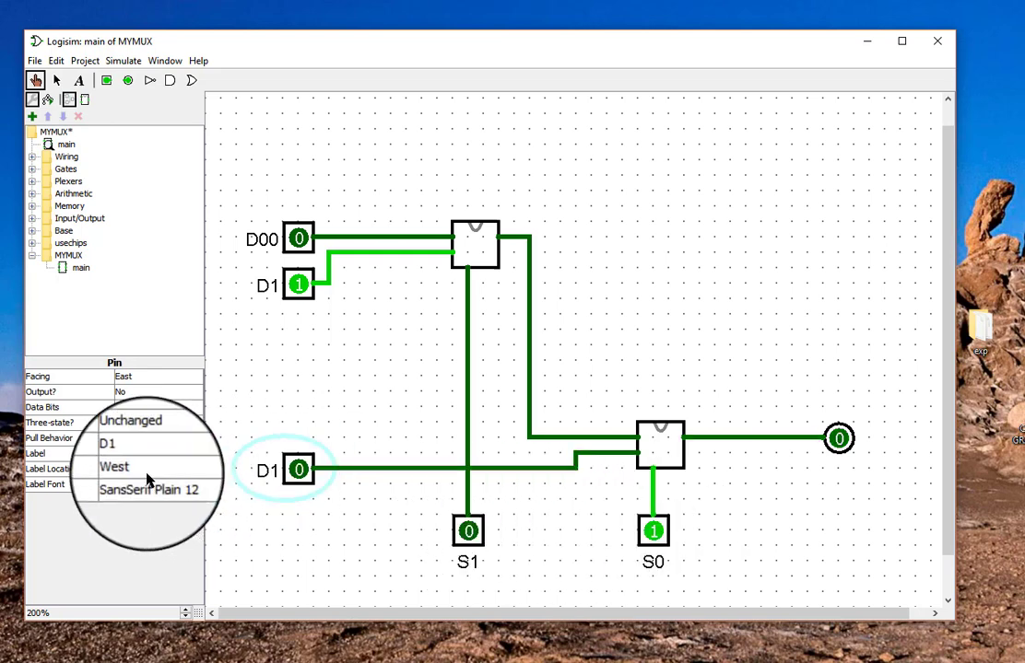
click(141, 454)
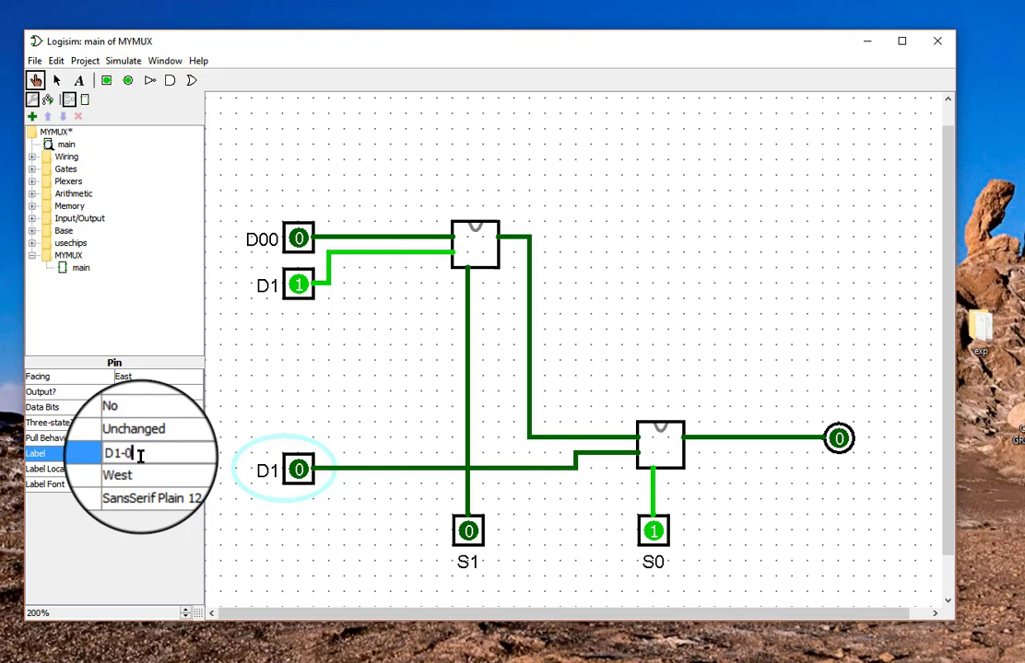
key(Return)
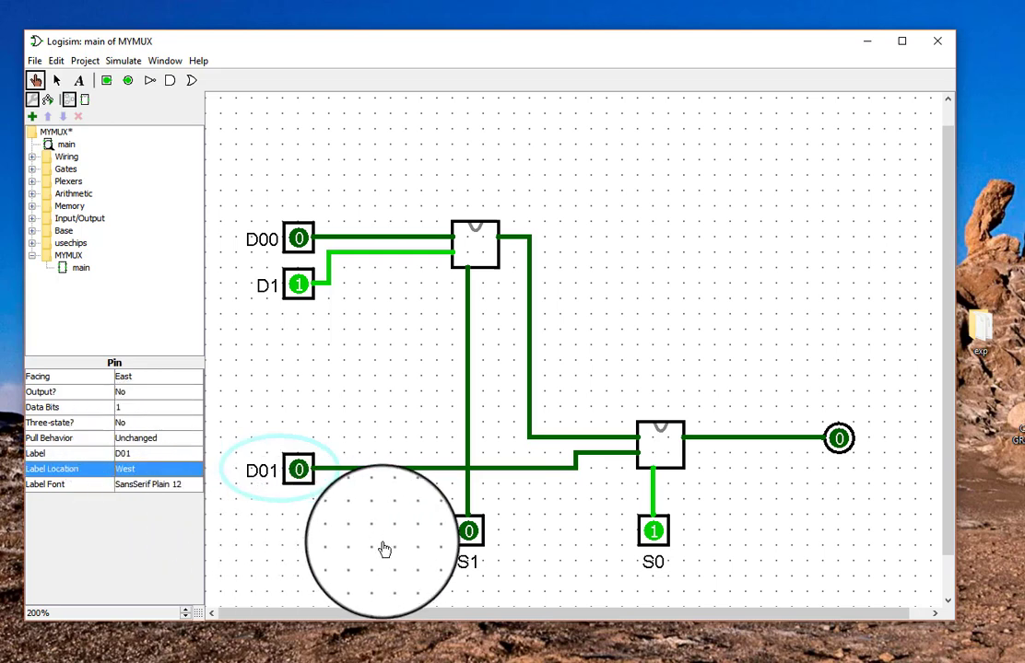
Step: Set S0 to 0 and S1 to 1, toggle the upper chip's D1 input, and relabel that pin D10
click(654, 531)
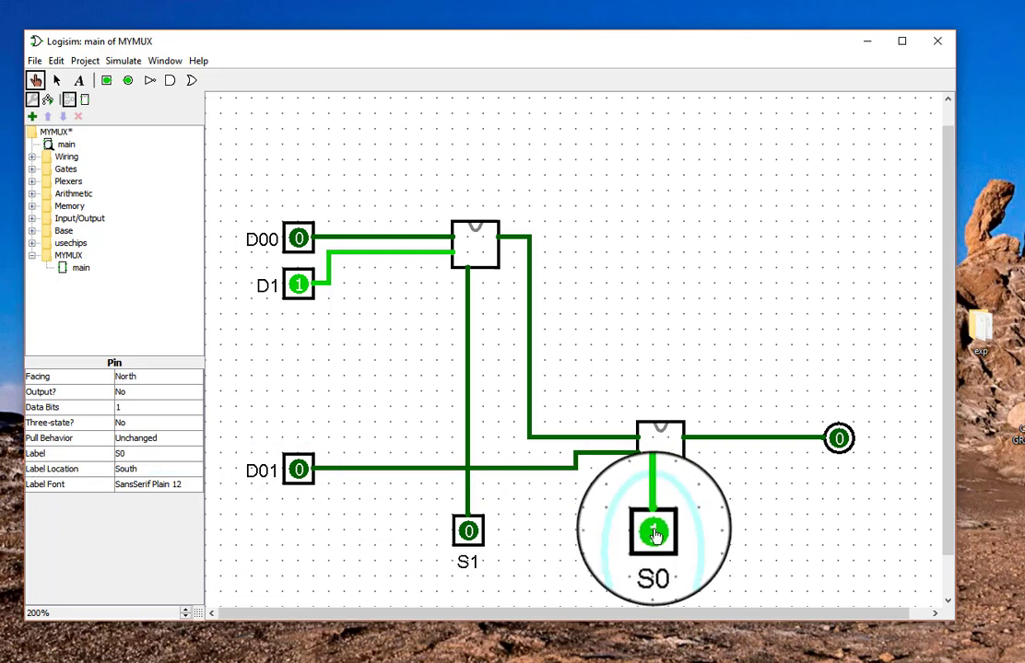
click(469, 533)
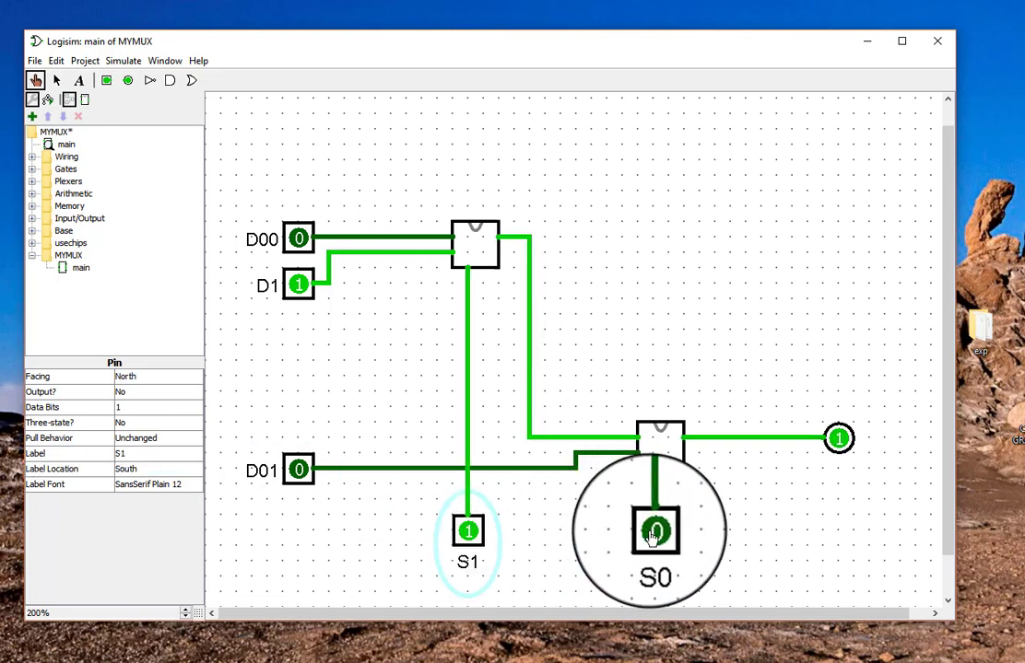
click(297, 291)
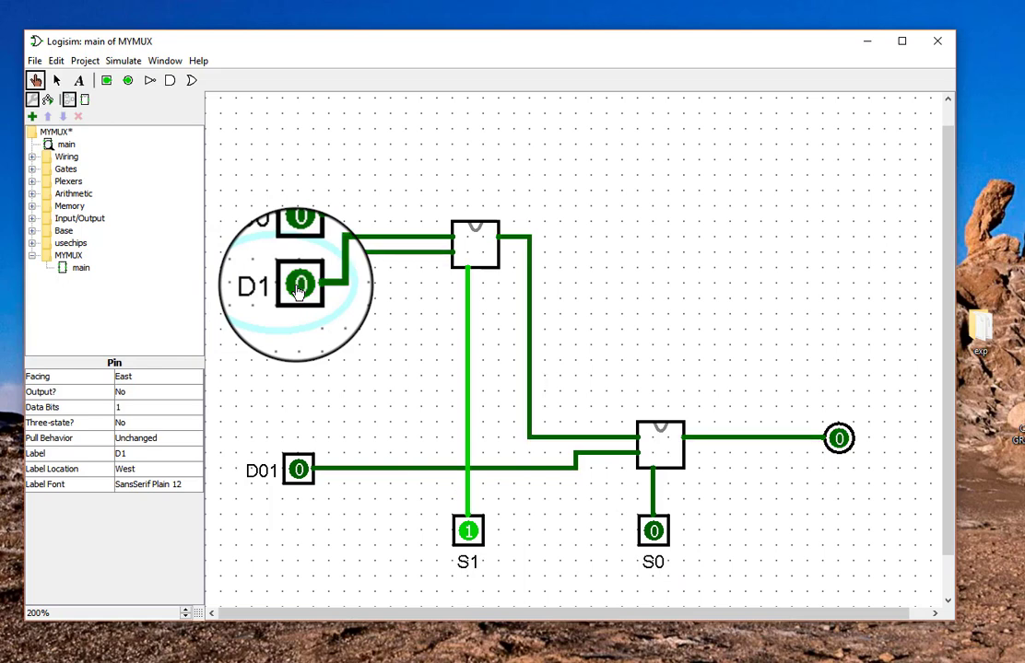
click(297, 287)
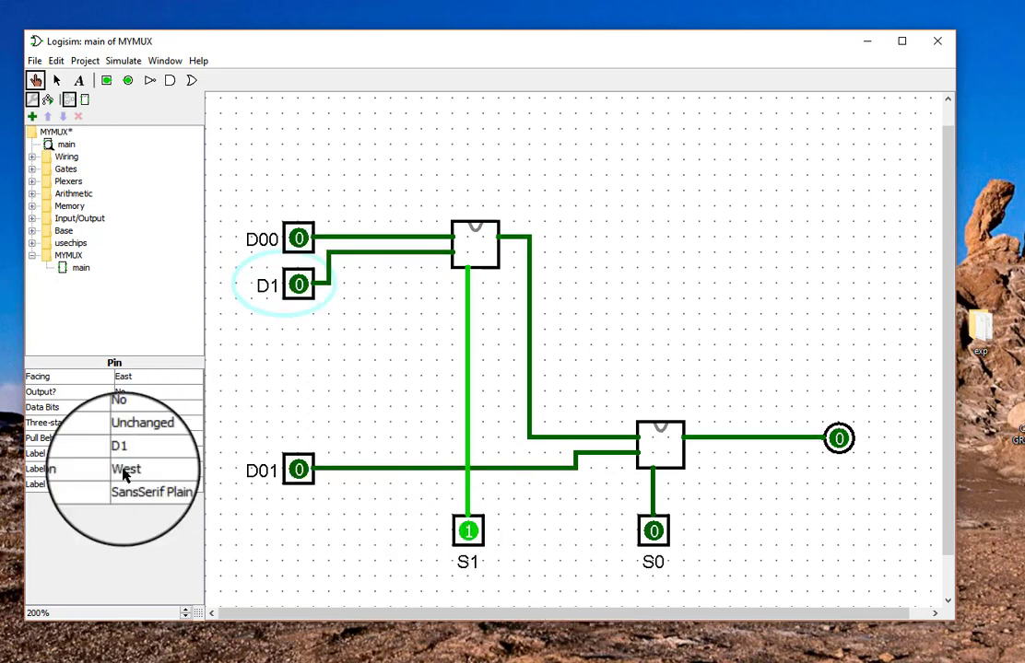
click(297, 284)
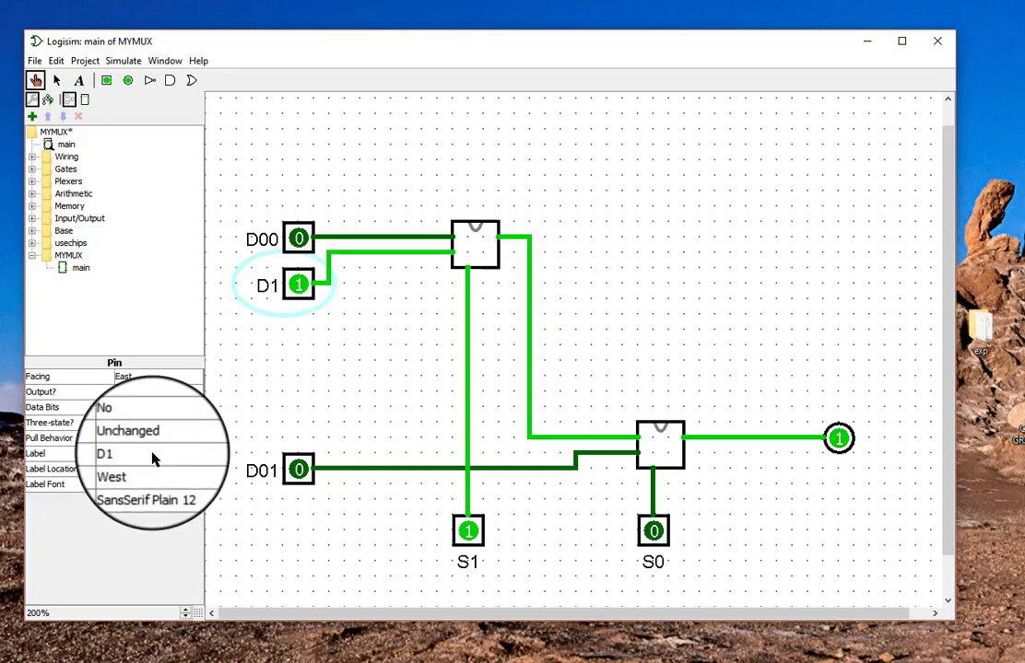
key(Return)
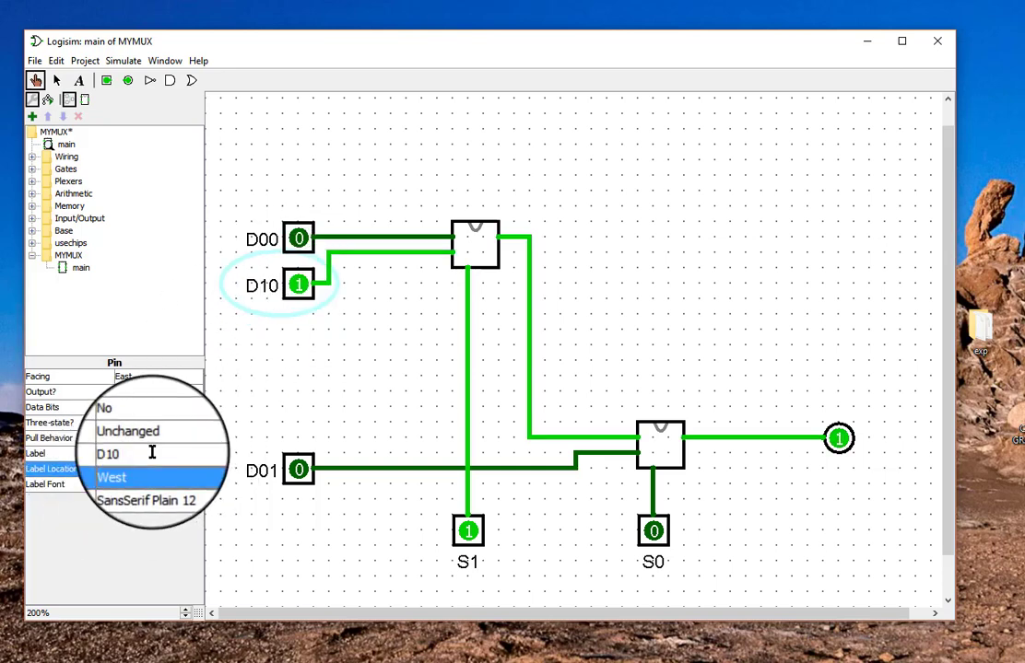
Step: Test the circuit with S1 and S0 both at 1 by toggling D00, D10 and D01, and return S0 to 0
click(653, 531)
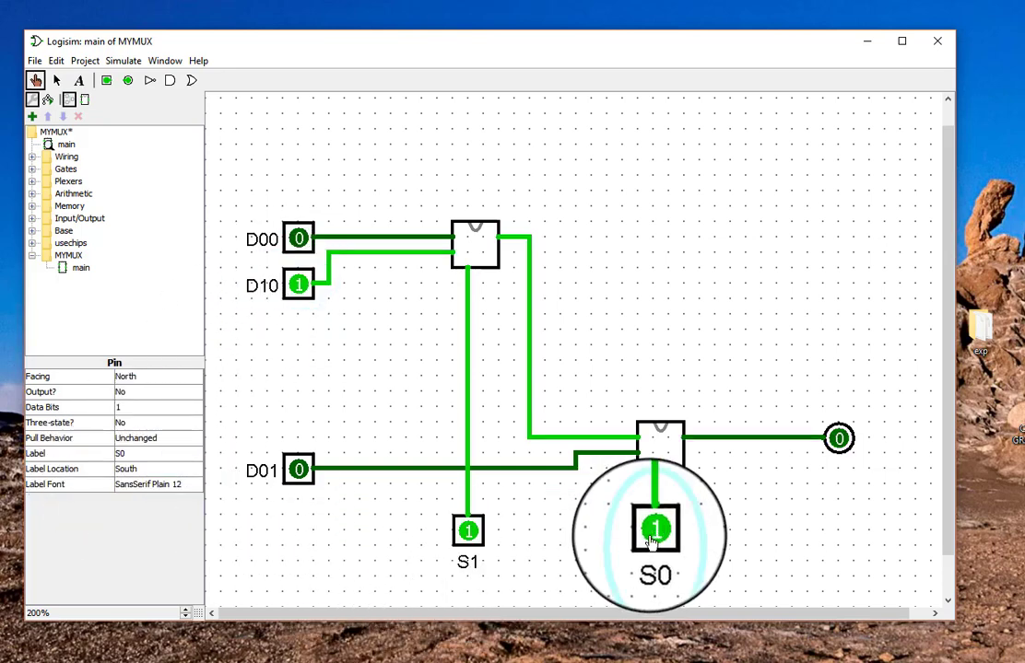
click(299, 241)
click(299, 286)
click(302, 478)
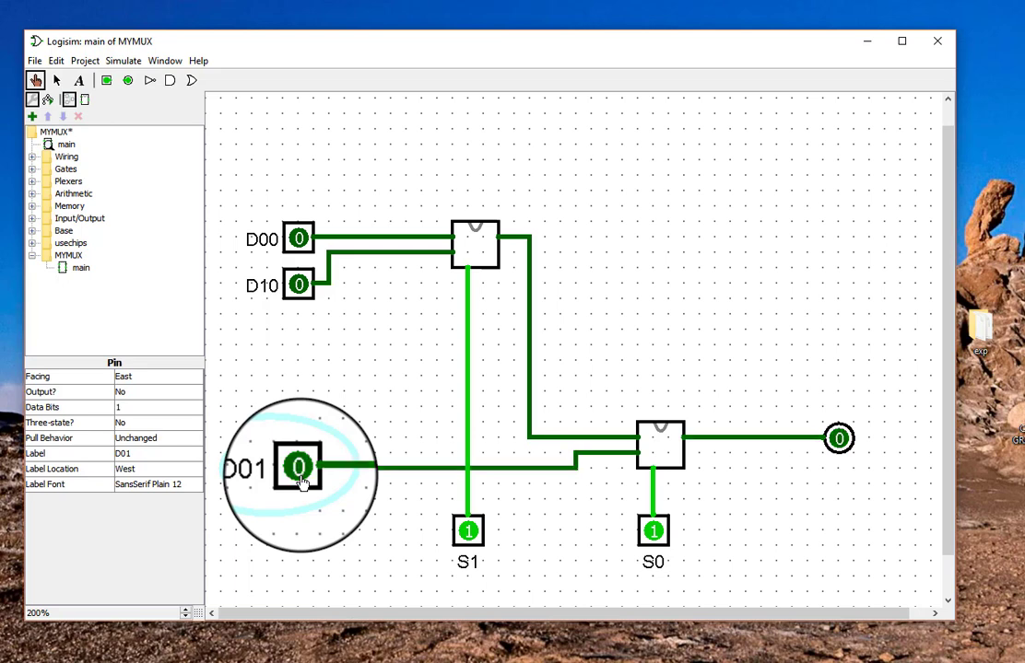
click(300, 481)
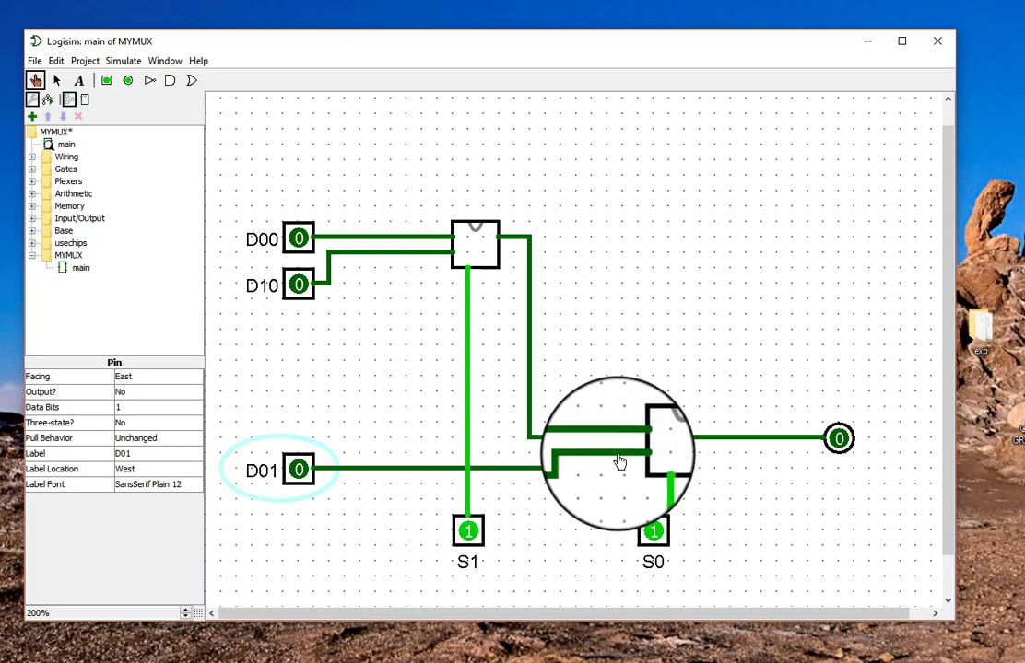
click(658, 536)
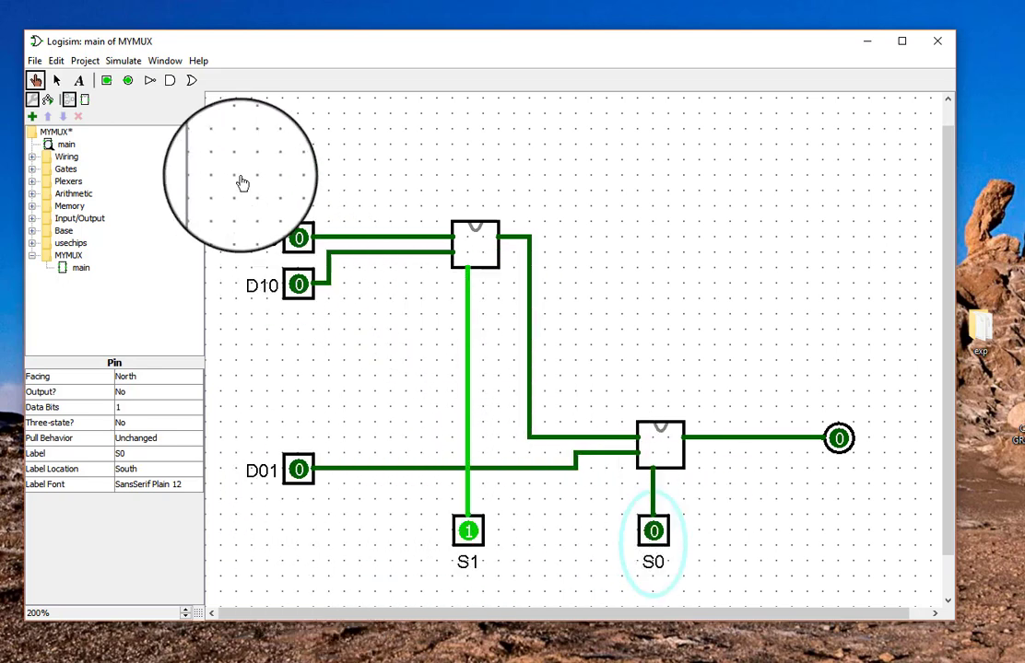
Step: Move the upper chip with its D00 and D10 pins straight down, so that D10 sits just above D01
click(55, 80)
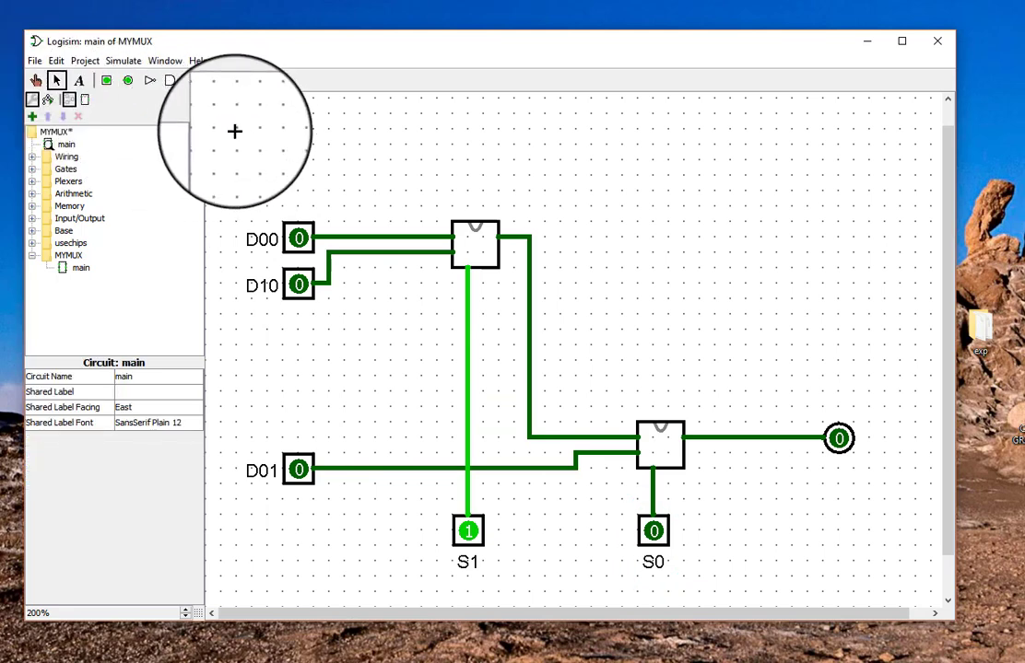
drag(236, 130, 553, 337)
drag(469, 247, 468, 376)
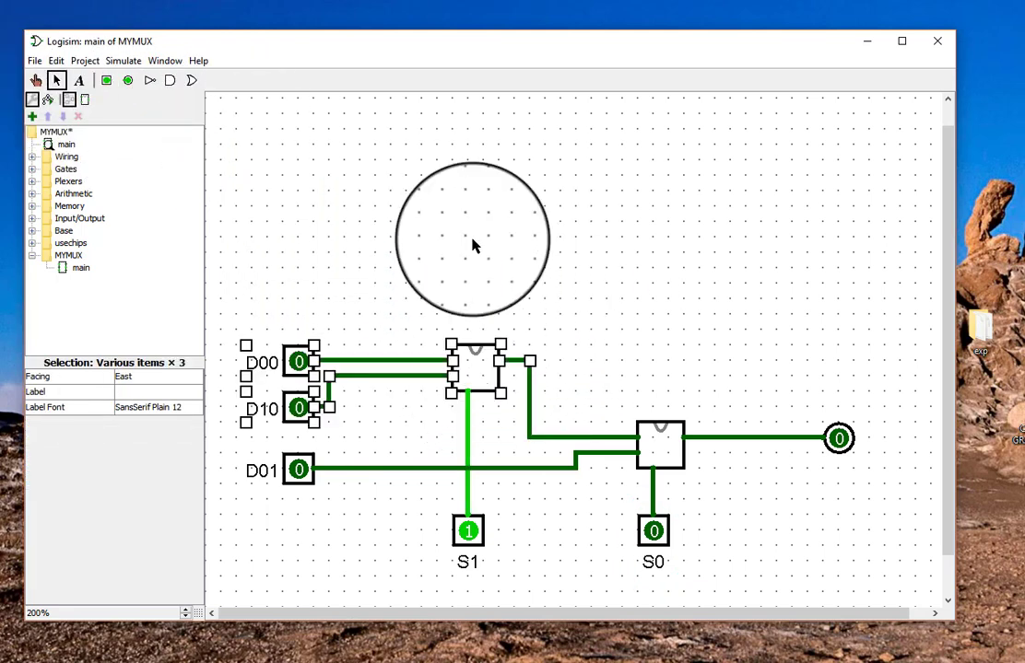
click(474, 245)
Step: Save the circuit as a new project file named MYMX3to1 in the MAC291 folder
click(34, 60)
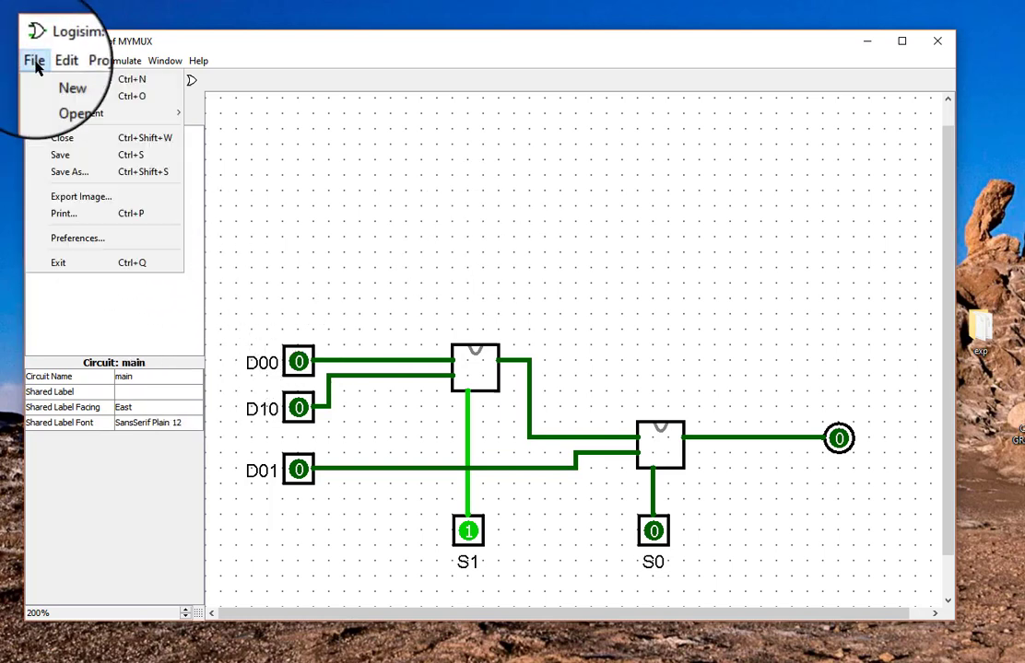
click(59, 173)
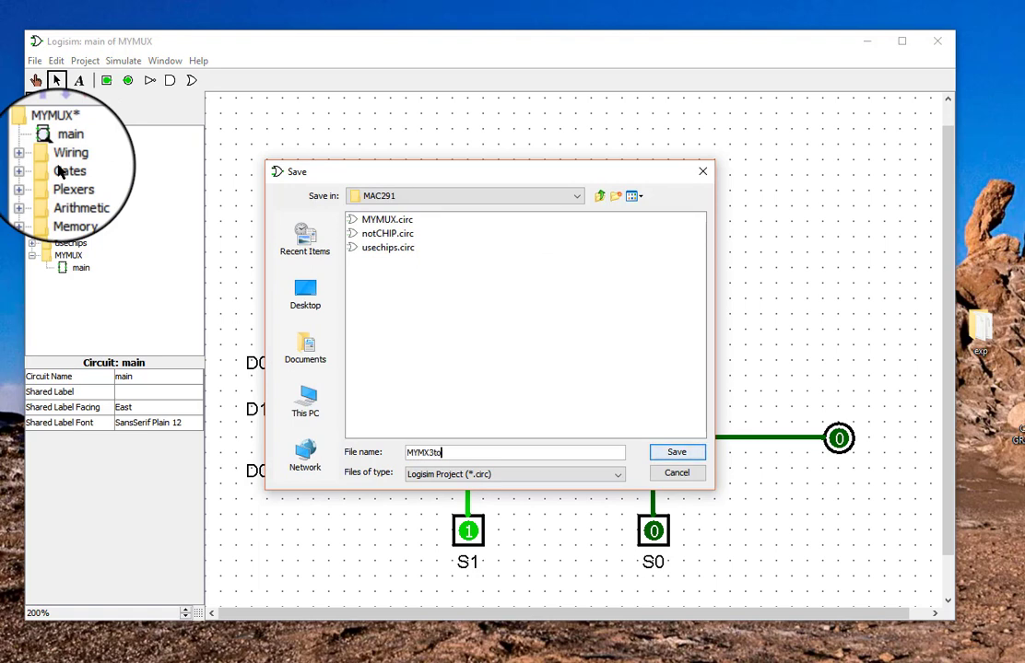
text(MYMX3to1)
key(Return)
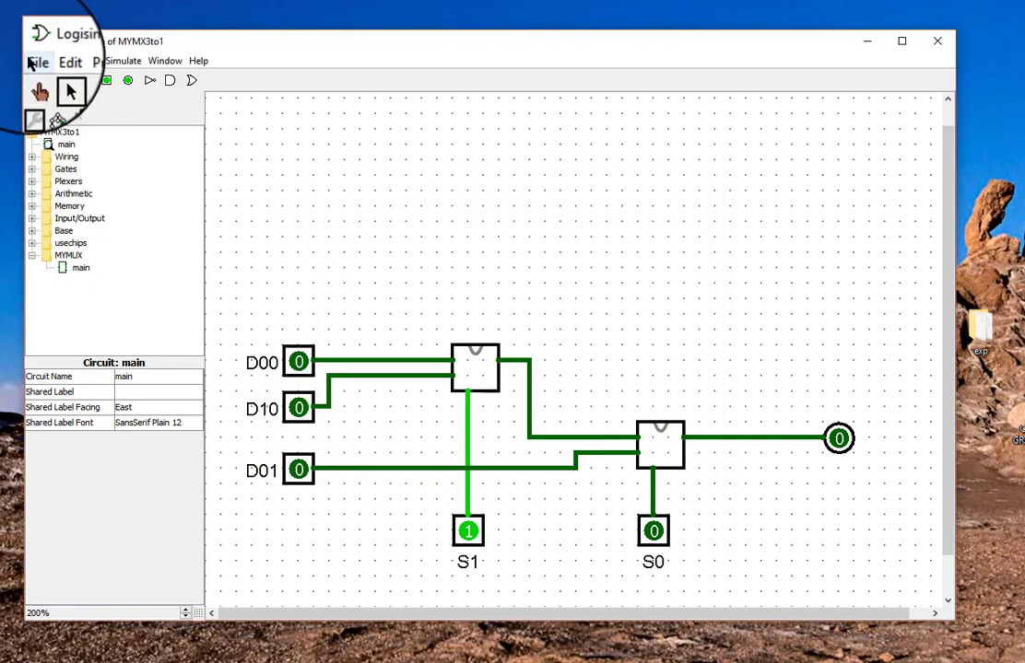
Step: Load MYMX3to1.circ into the project as a Logisim library
click(30, 63)
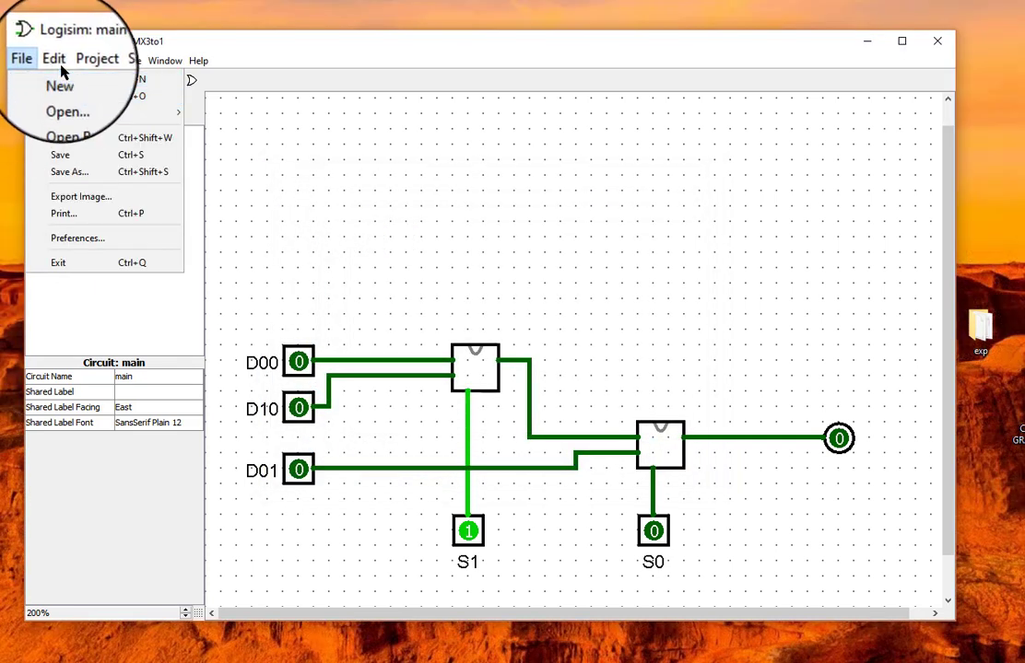
mouse_move(85, 61)
mouse_move(120, 96)
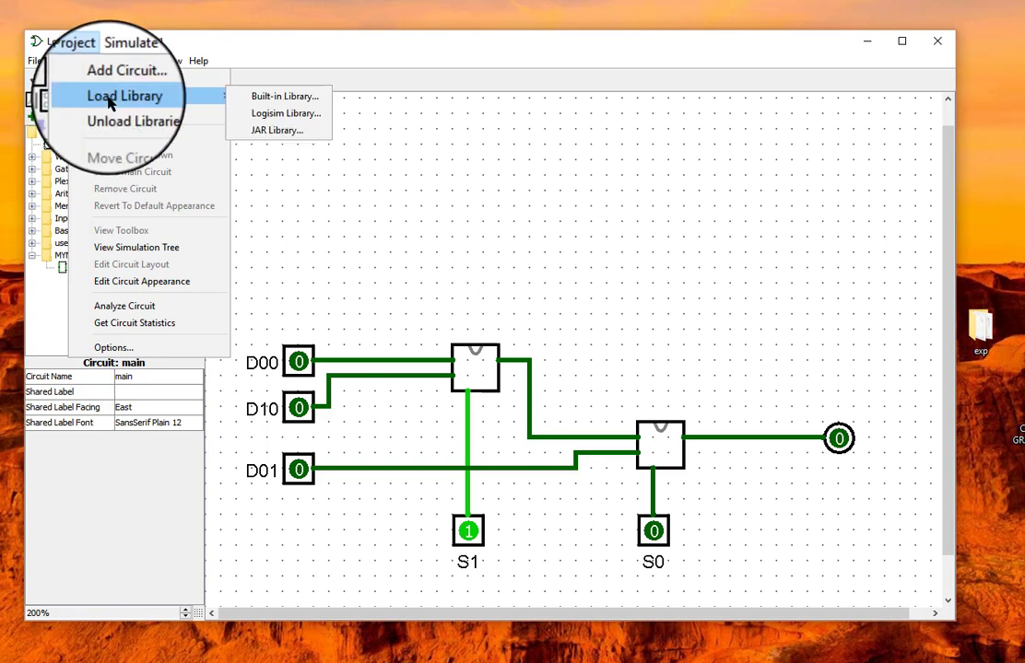
click(268, 114)
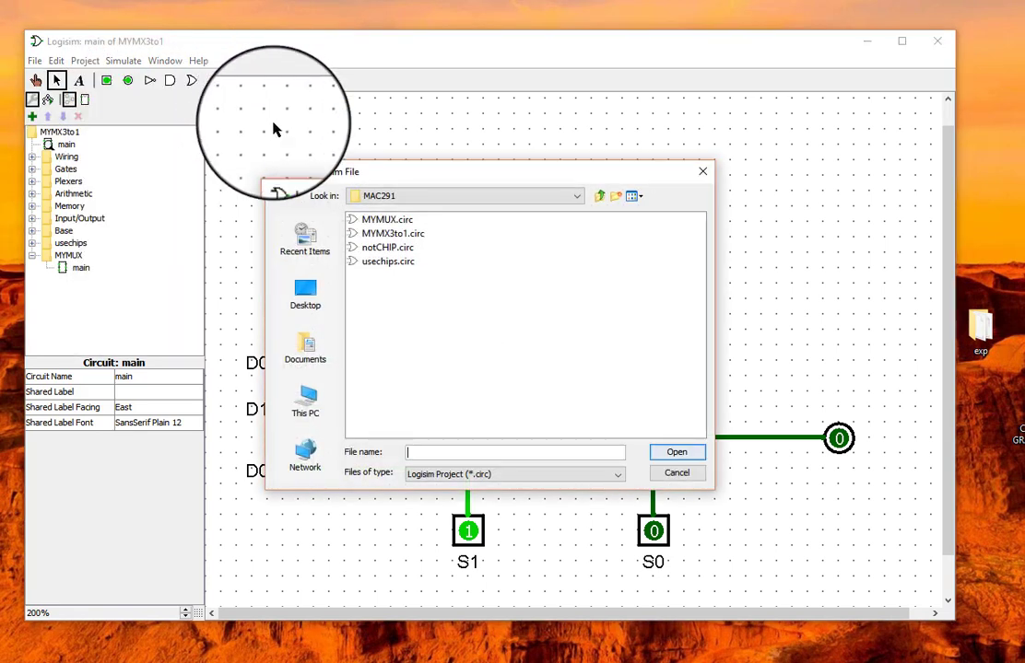
click(356, 233)
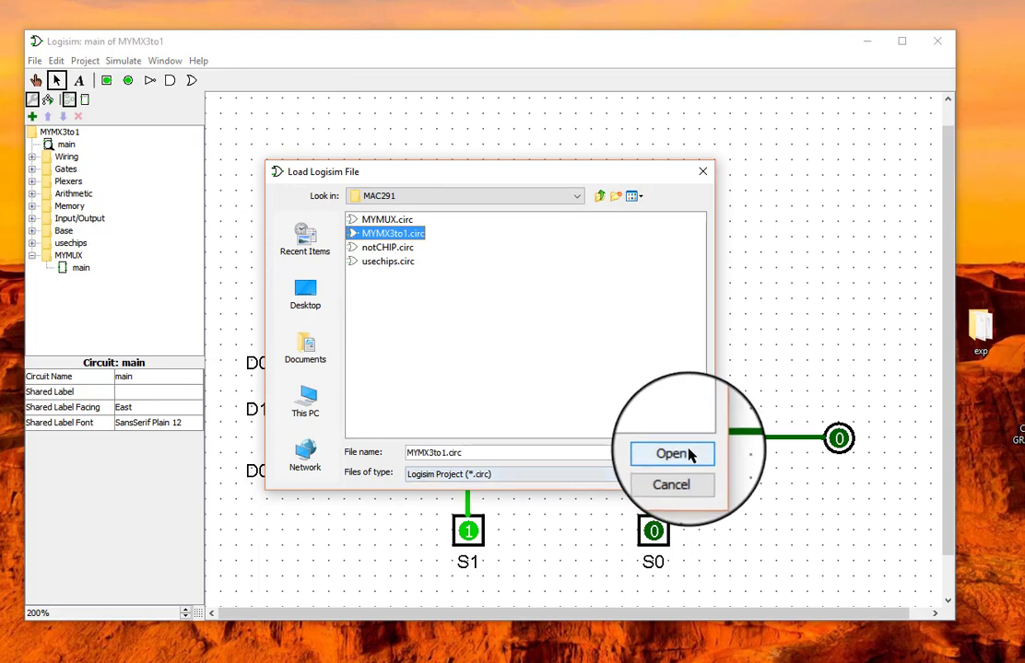
click(690, 456)
Step: Place the MYMX3to1 library's main chip above the existing circuit and draw a wire leftward from its uppermost input
click(33, 267)
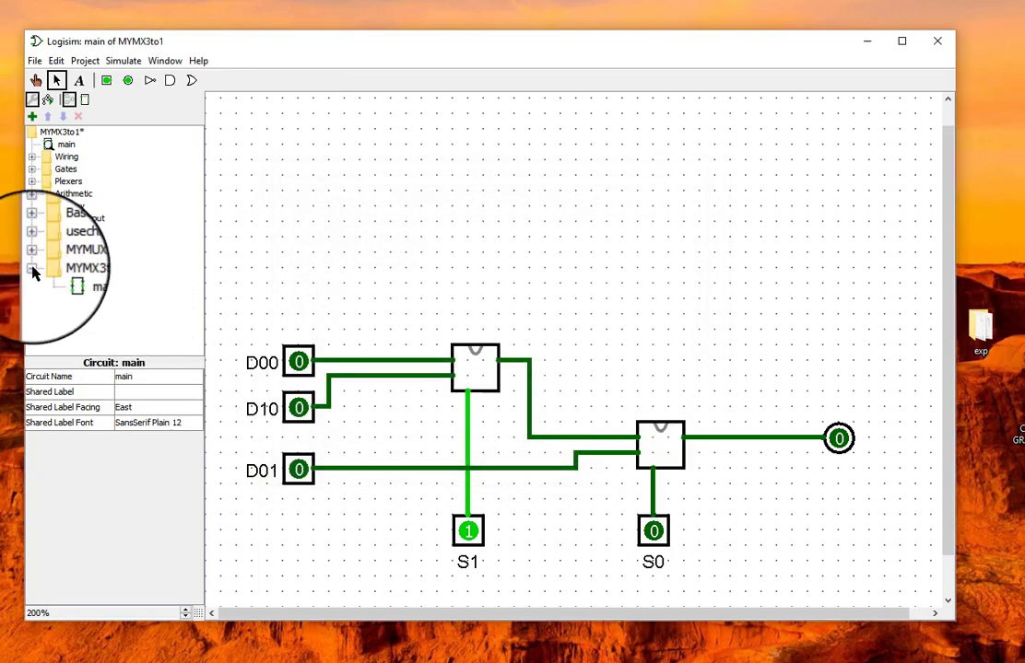
click(82, 283)
click(530, 189)
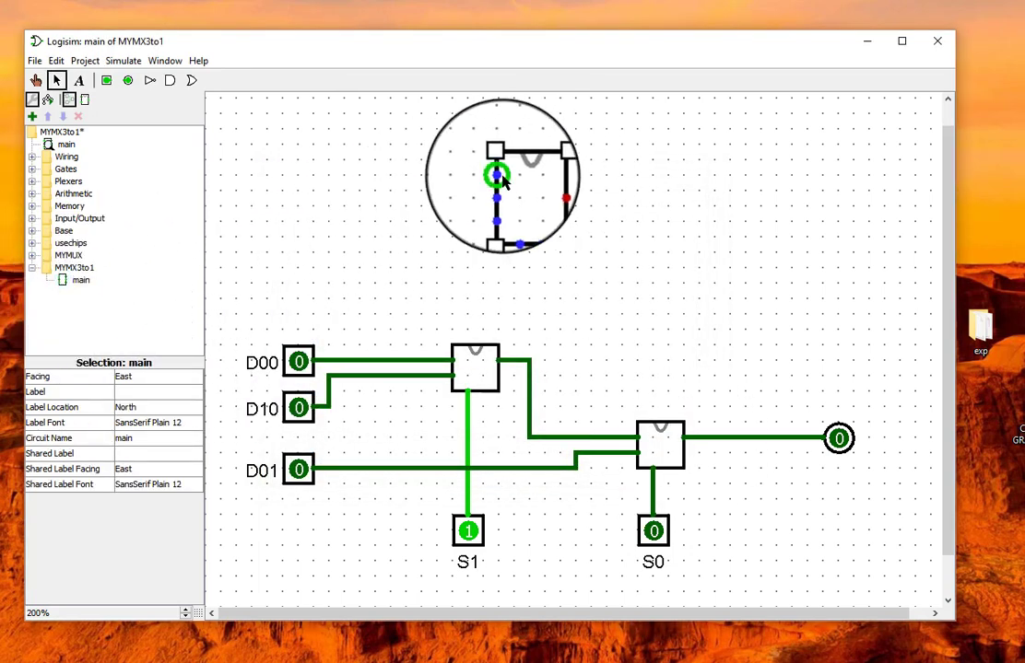
drag(502, 182, 403, 179)
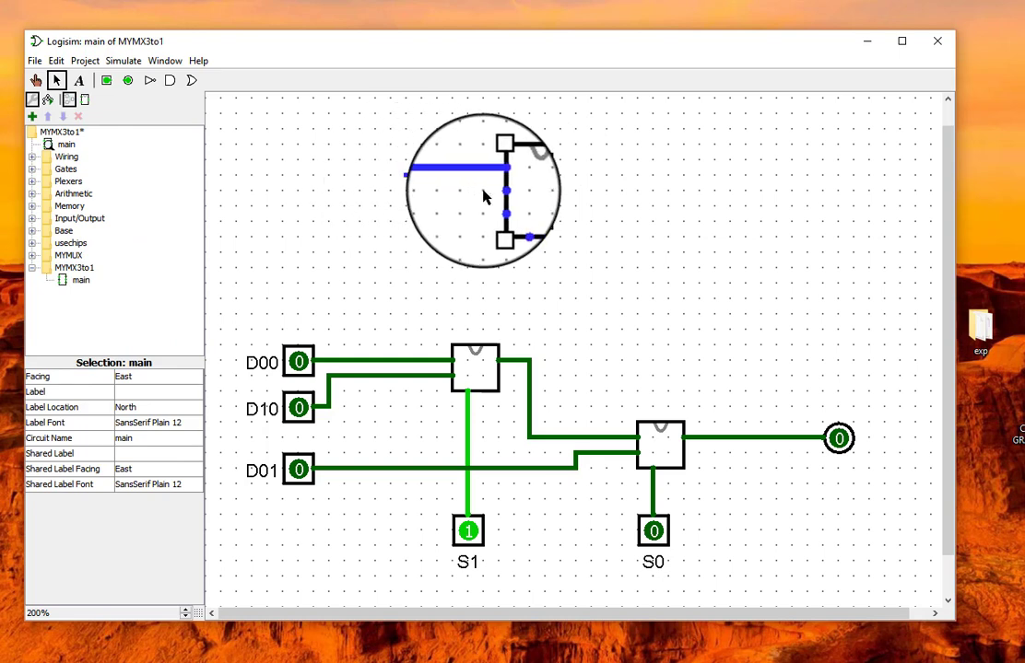
Step: Draw short wires from the new chip's two remaining data inputs, its two select pins and its output
drag(495, 192, 418, 199)
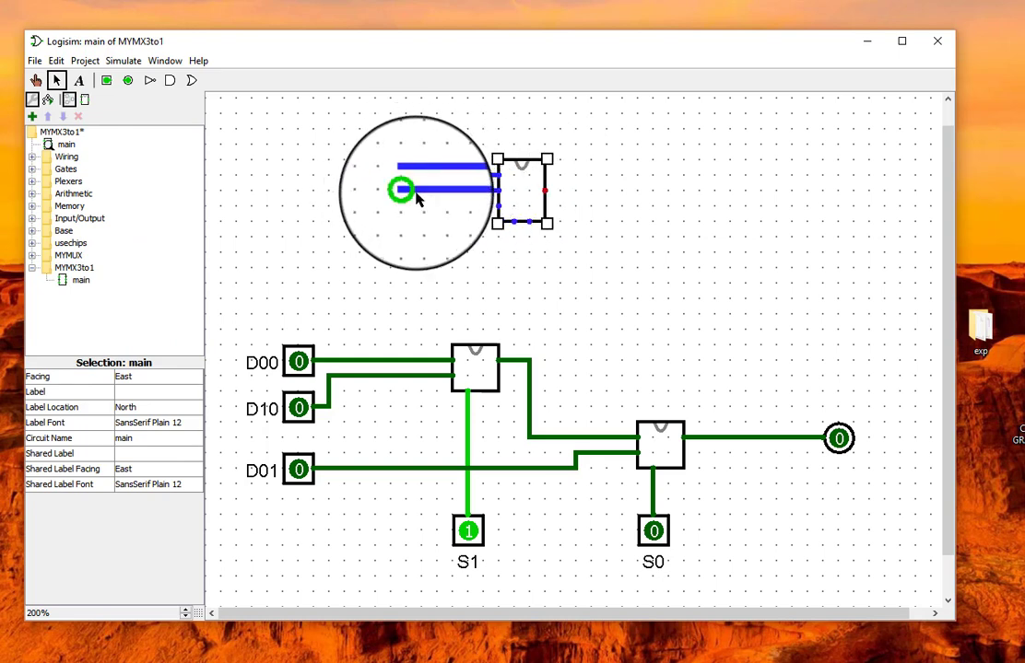
drag(499, 204, 402, 206)
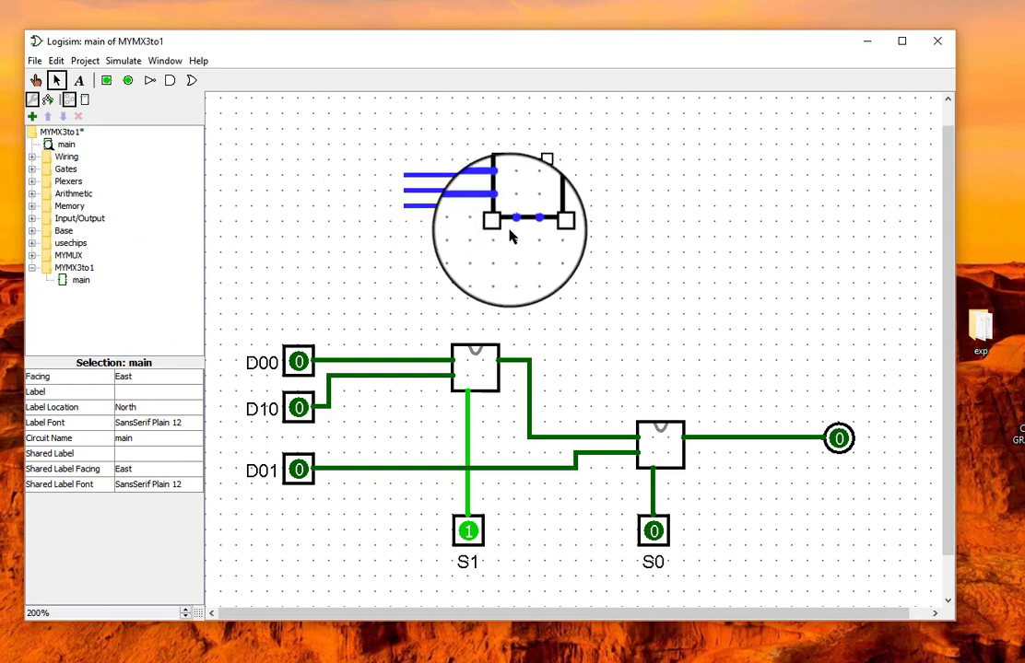
mouse_move(512, 223)
mouse_down()
mouse_move(506, 256)
mouse_move(530, 245)
mouse_up()
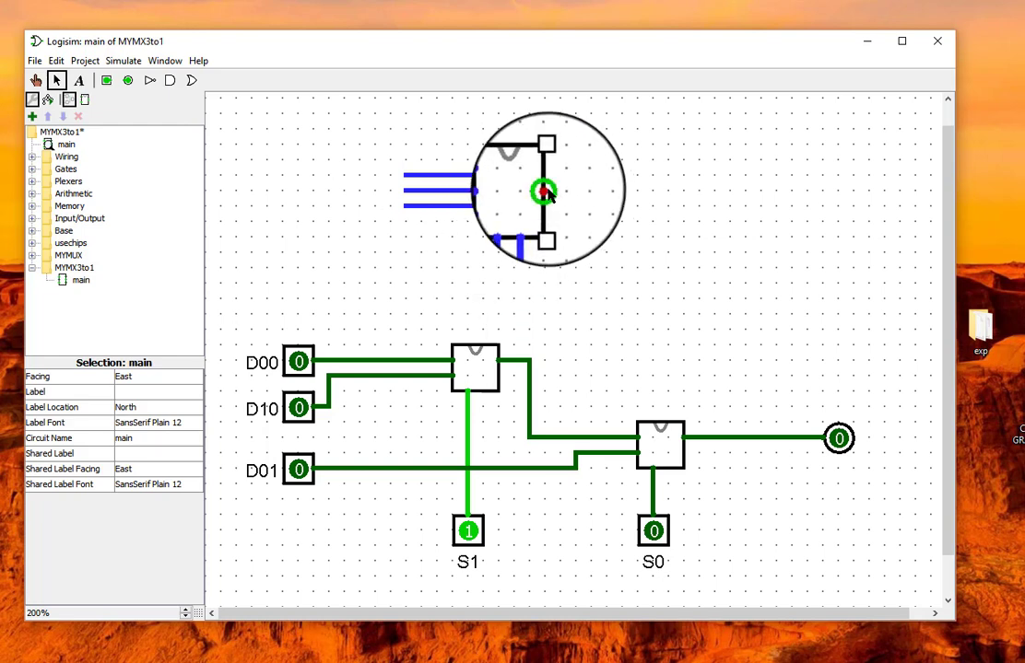
drag(545, 192, 608, 192)
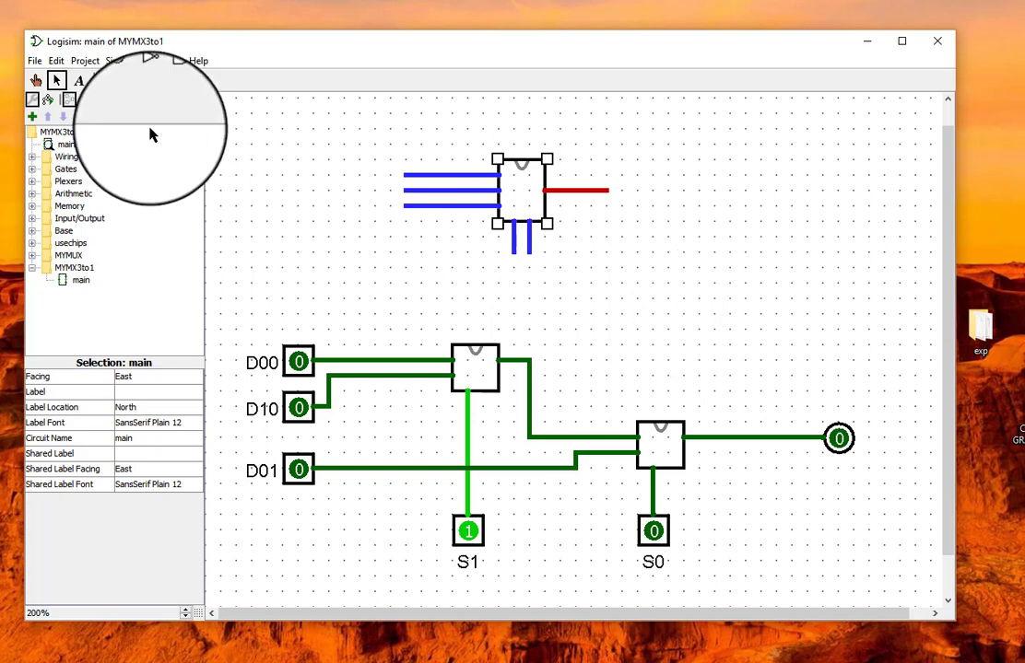
Step: Place an LED at the free end of the new chip's output wire
click(128, 80)
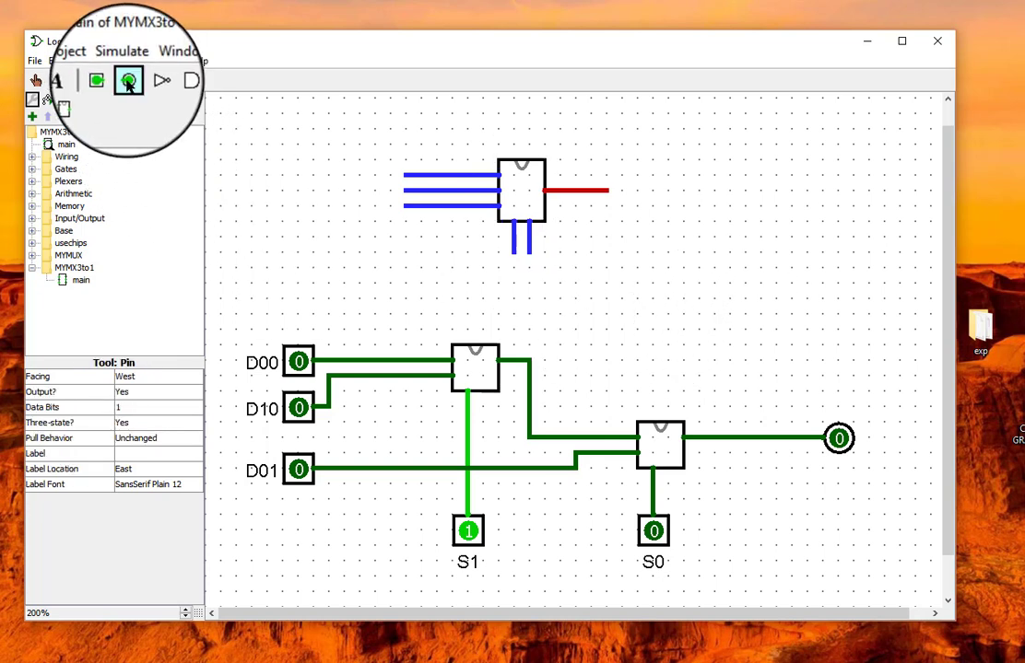
click(31, 220)
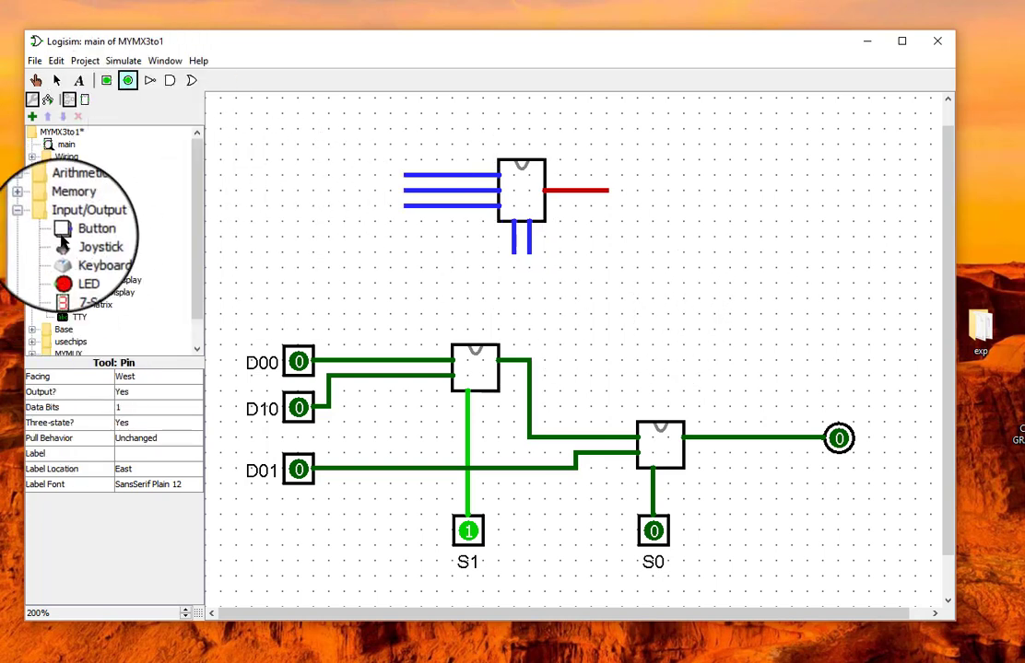
click(77, 268)
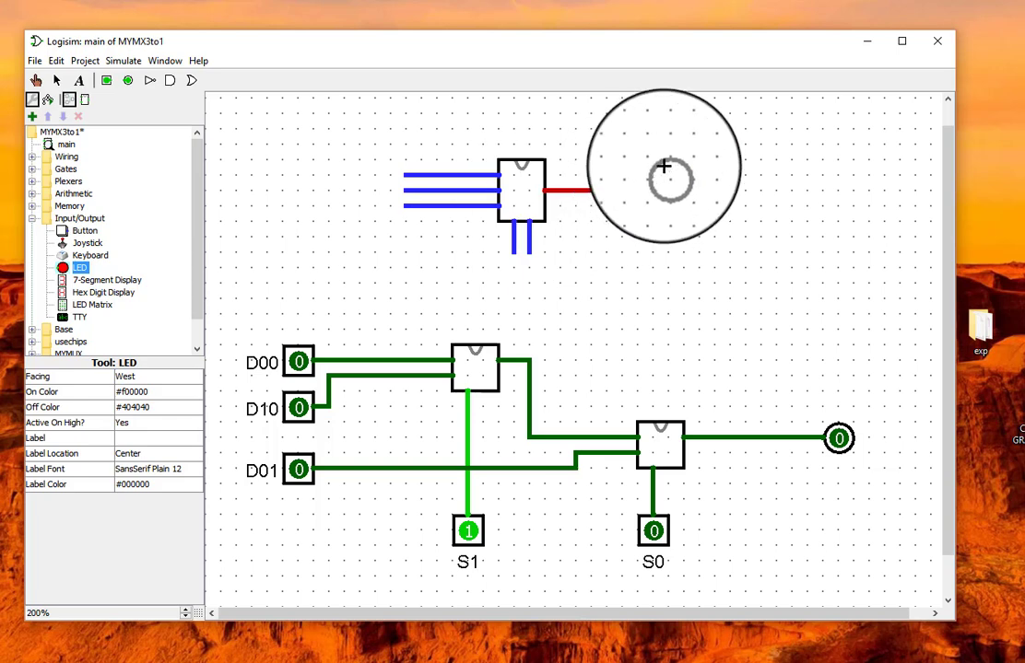
click(609, 191)
click(664, 256)
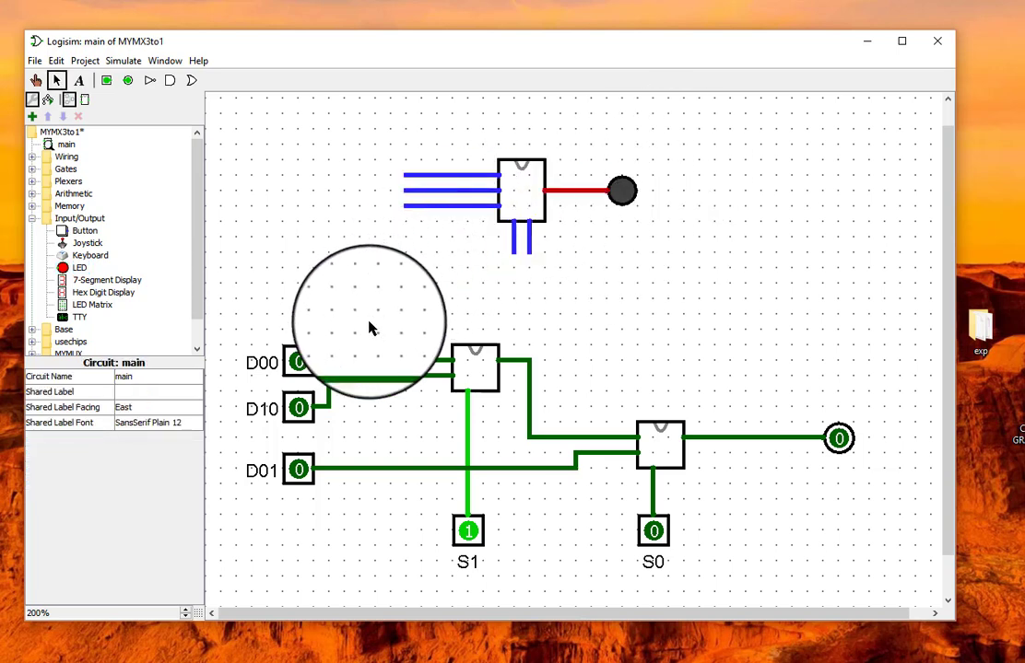
Step: Wire the new chip's data inputs, from top to bottom, to D00, D10 and D01, and its select pins to S1 and S0
drag(407, 177, 329, 367)
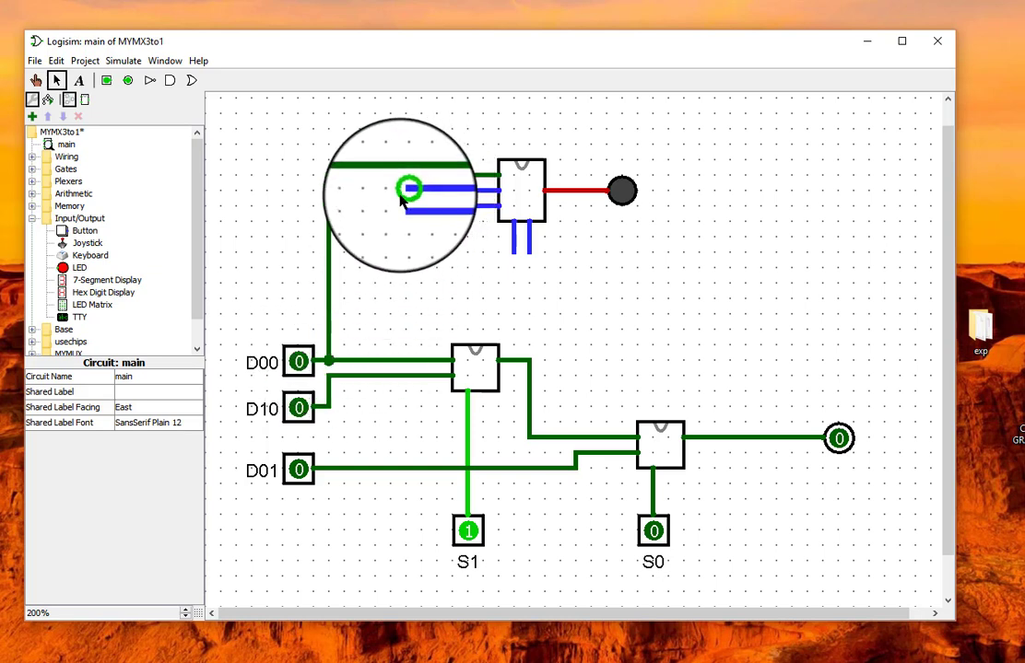
drag(405, 191, 342, 376)
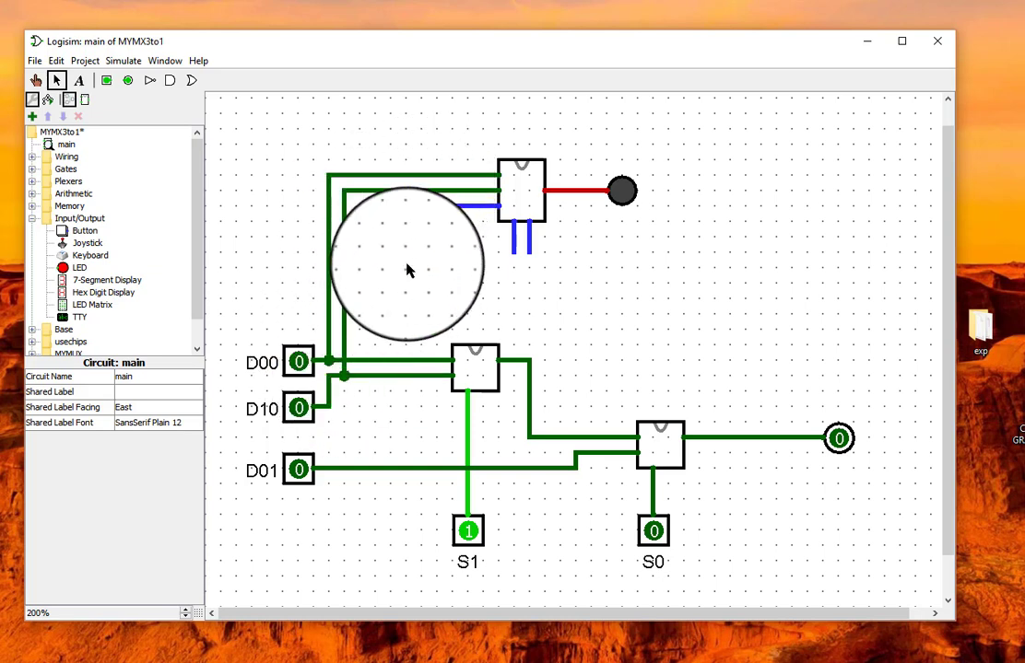
drag(406, 204, 406, 469)
drag(515, 247, 468, 422)
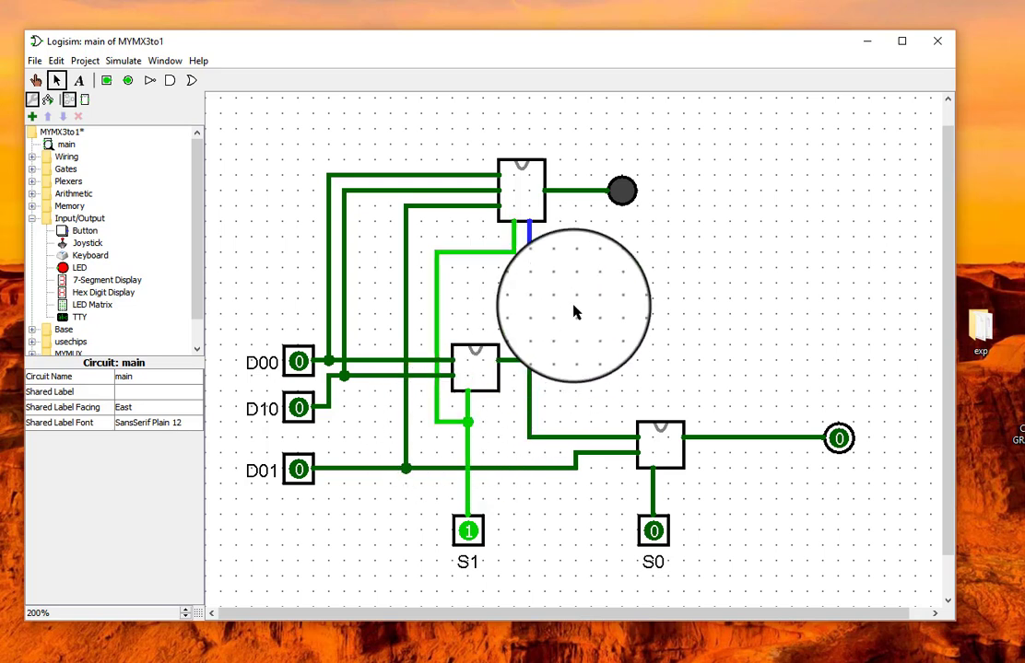
mouse_move(530, 253)
mouse_down()
mouse_move(575, 353)
mouse_move(561, 312)
mouse_move(600, 287)
mouse_move(615, 496)
mouse_move(652, 483)
mouse_up()
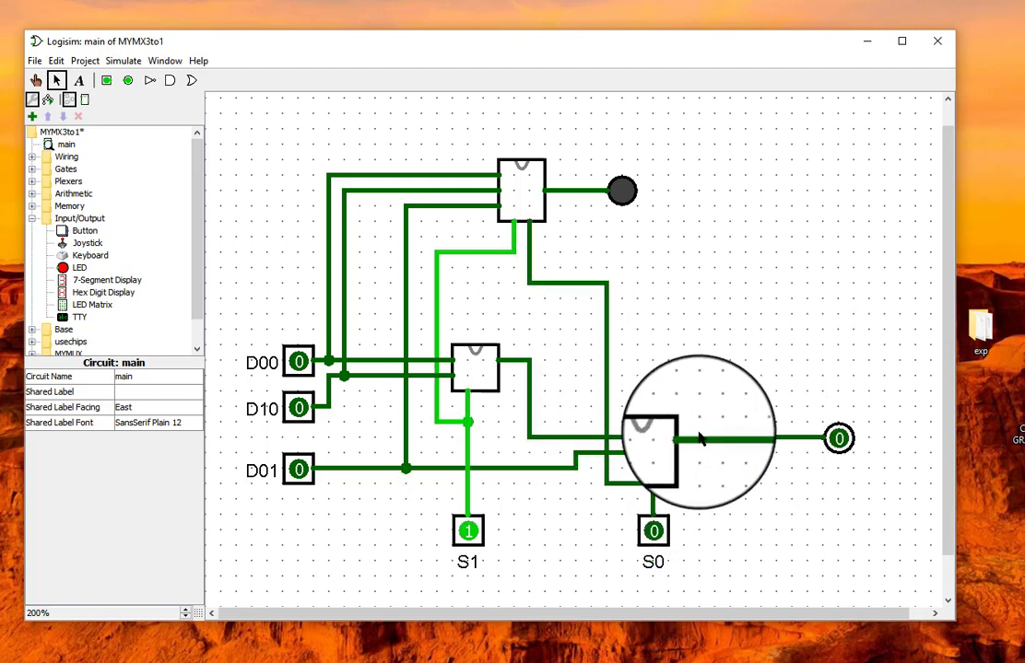
Step: Test the circuit with S1 at 0 by switching D00 on and off and setting D10 and D01 to 1
click(36, 80)
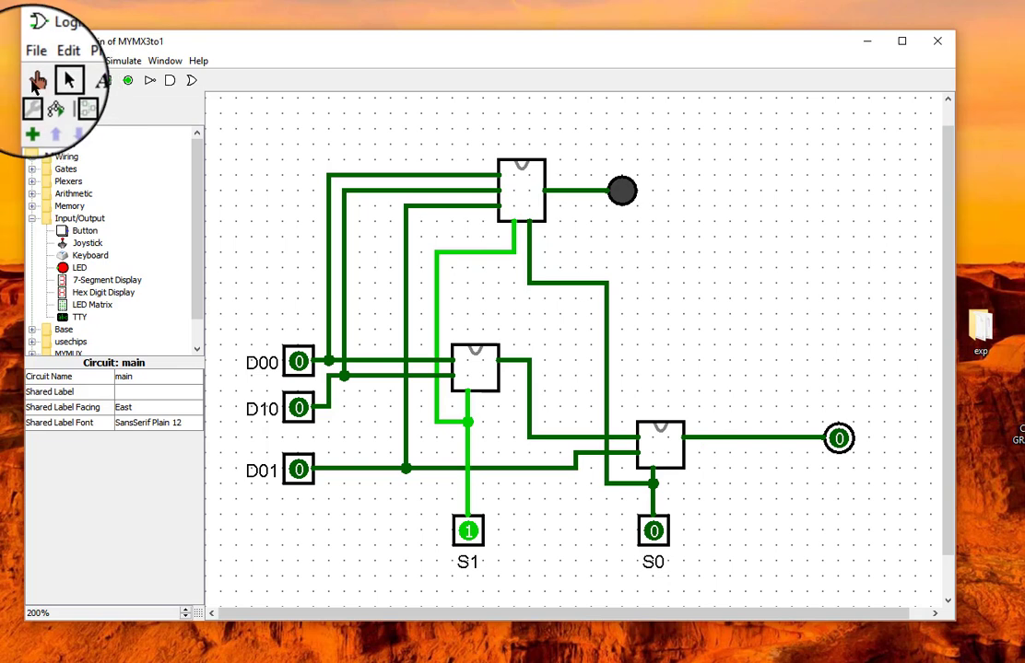
click(477, 525)
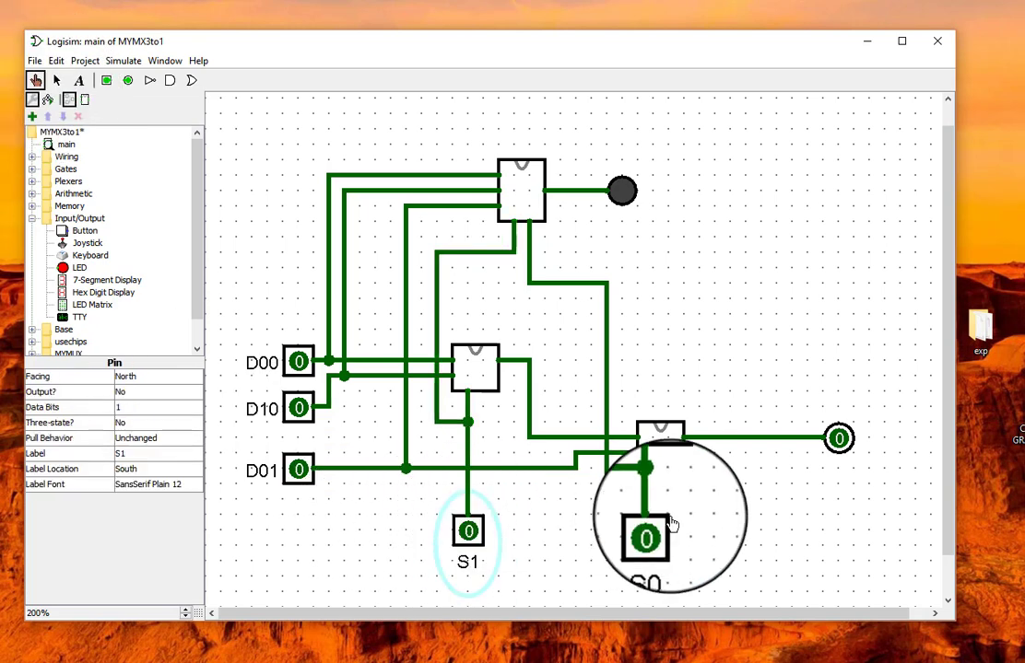
click(299, 366)
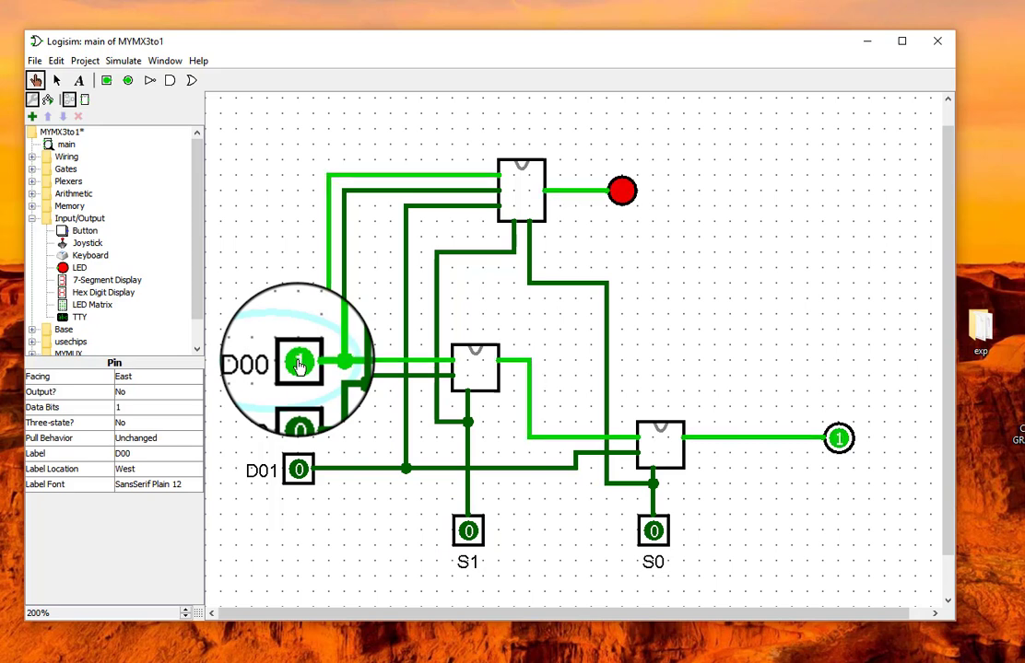
click(296, 417)
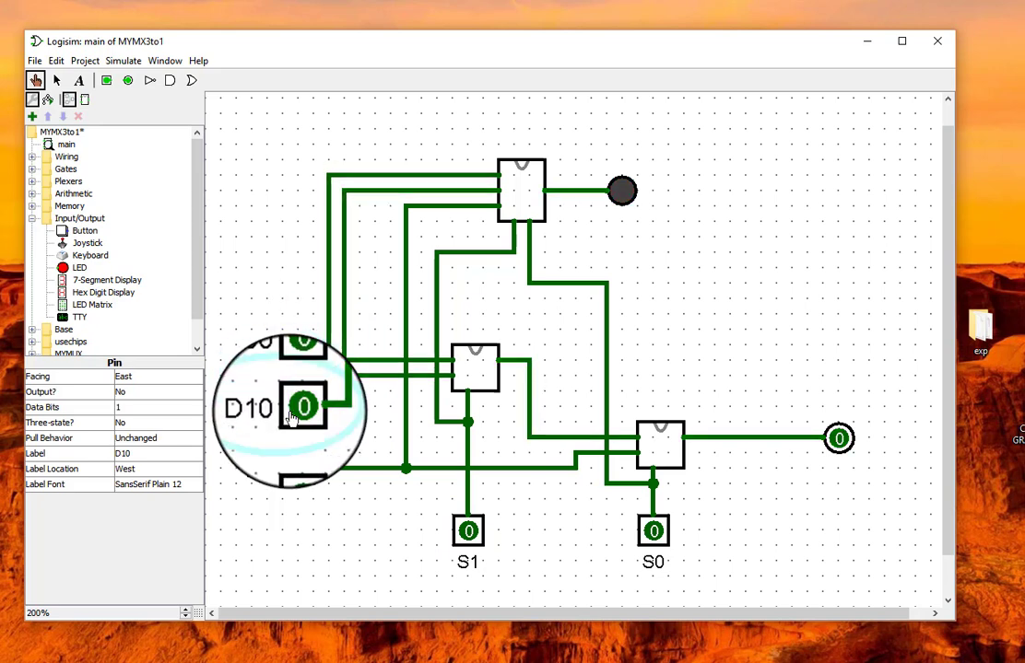
click(299, 471)
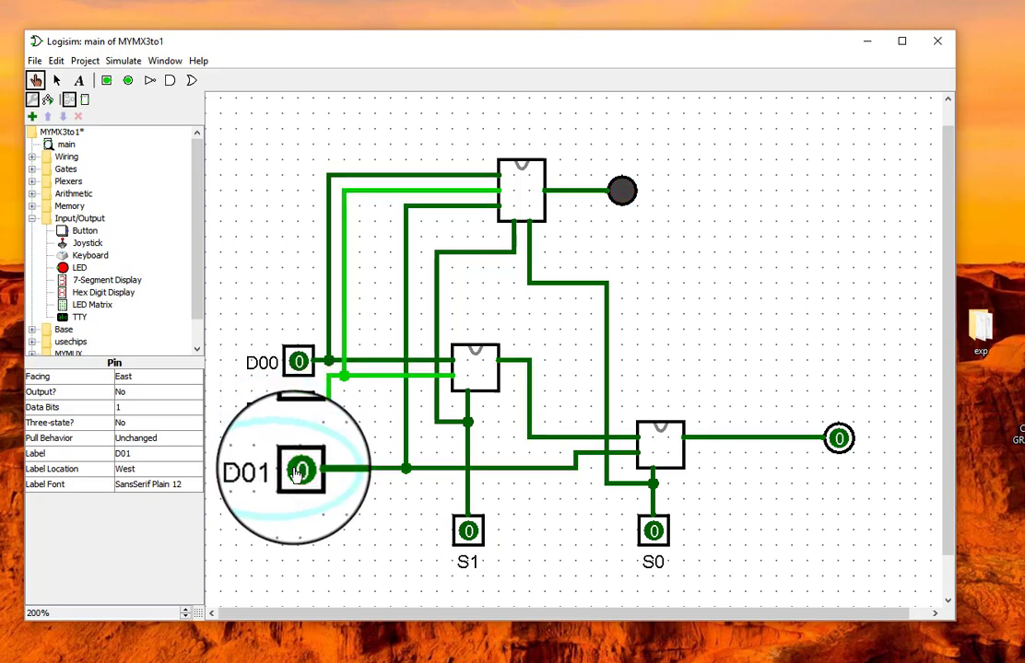
click(299, 471)
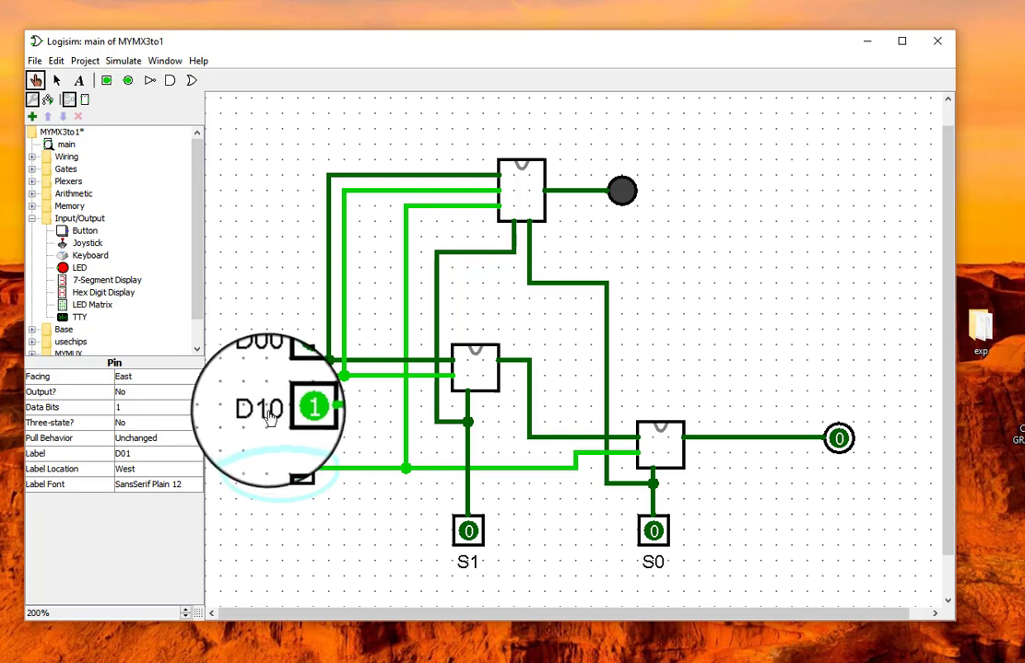
Step: Test the circuit with S1 at 1 by setting D00 to 1 and D01 to 0 and toggling D10, ending at 0
click(468, 533)
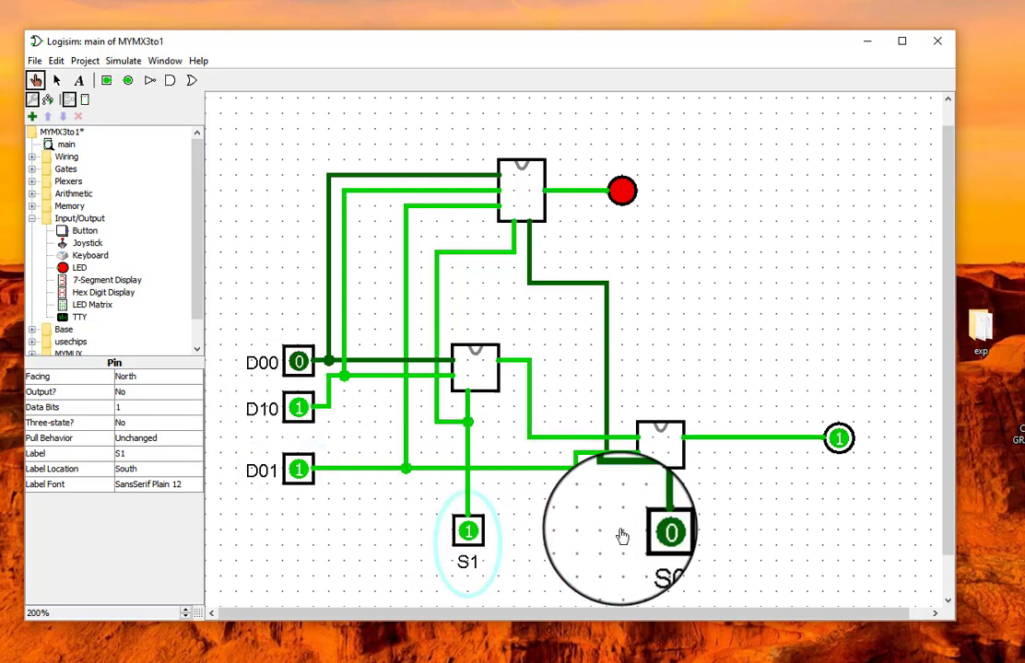
click(299, 362)
click(299, 471)
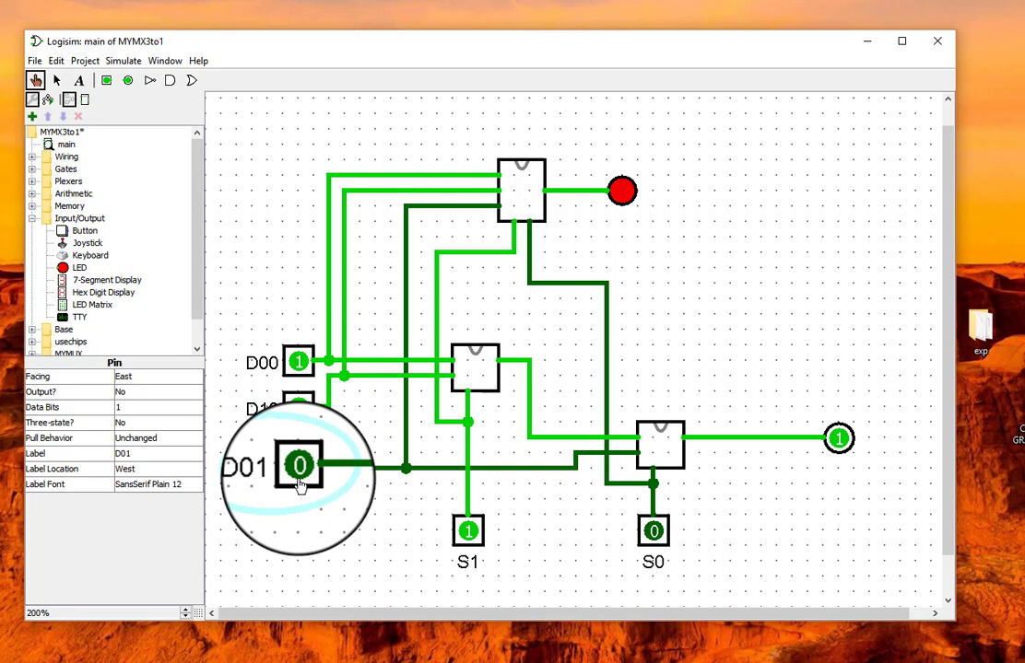
double_click(298, 410)
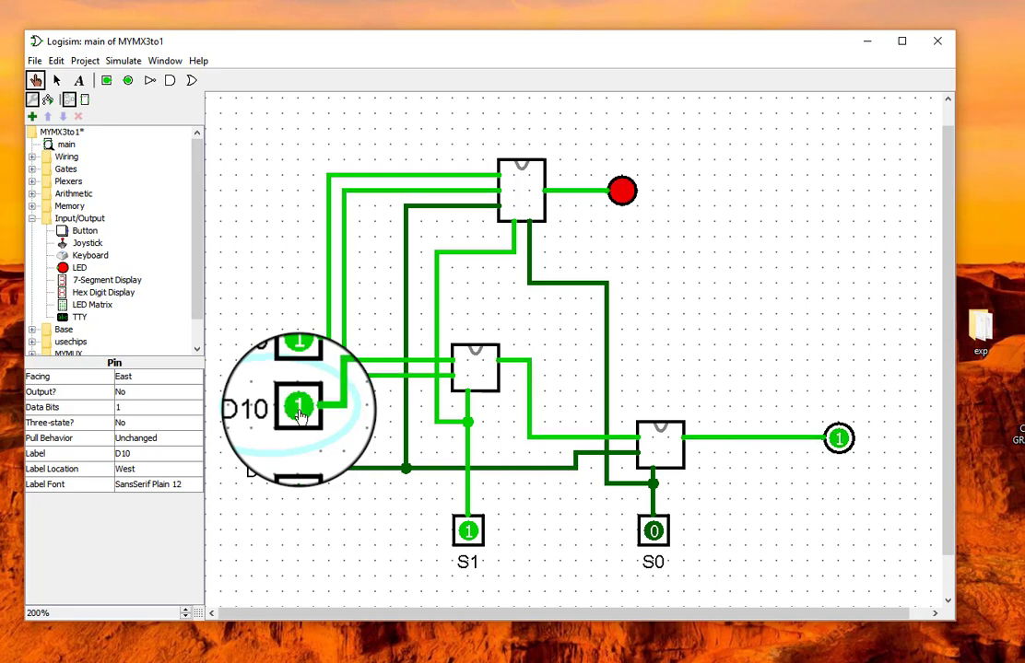
Step: Compare the MYMX3to1 chip with the two cascaded MYMUX chips by selecting each in turn, ending on the MYMX3to1 chip with its LED
click(56, 80)
drag(448, 130, 585, 240)
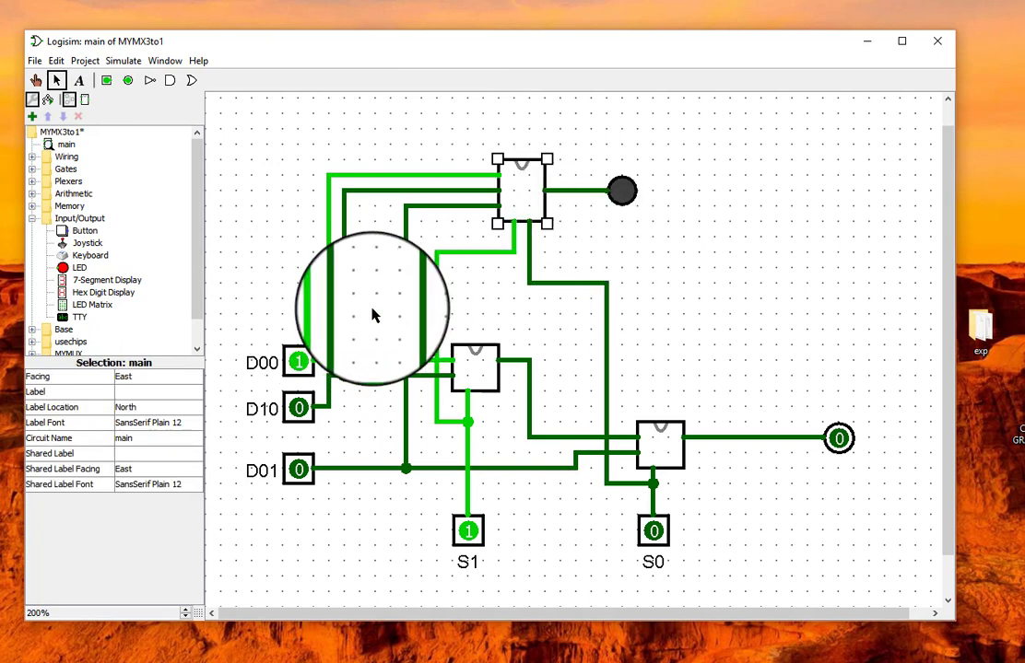
drag(372, 310, 749, 508)
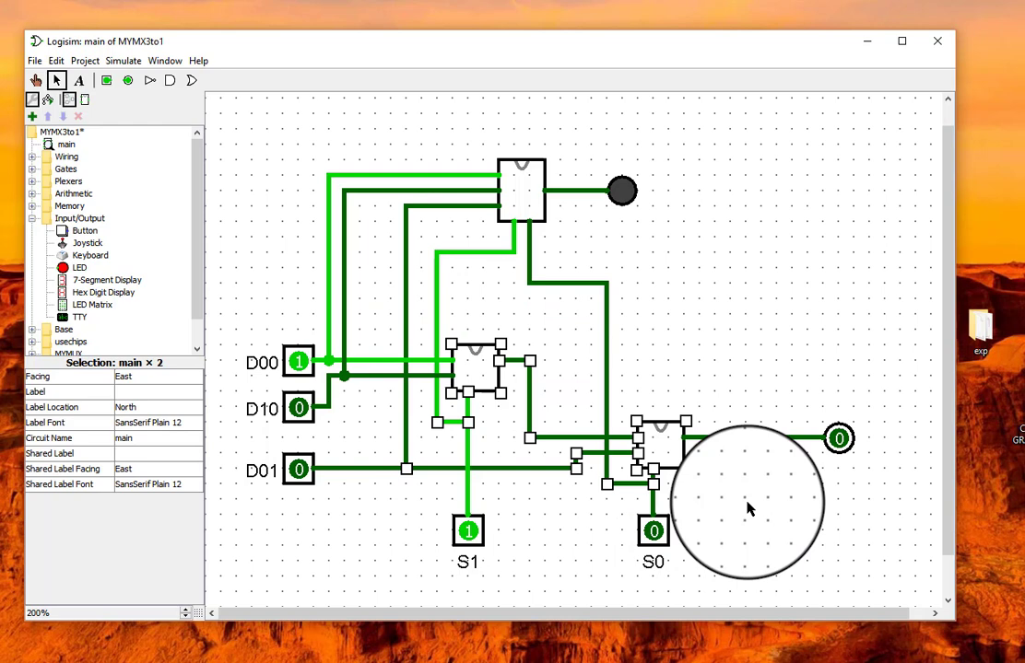
click(724, 335)
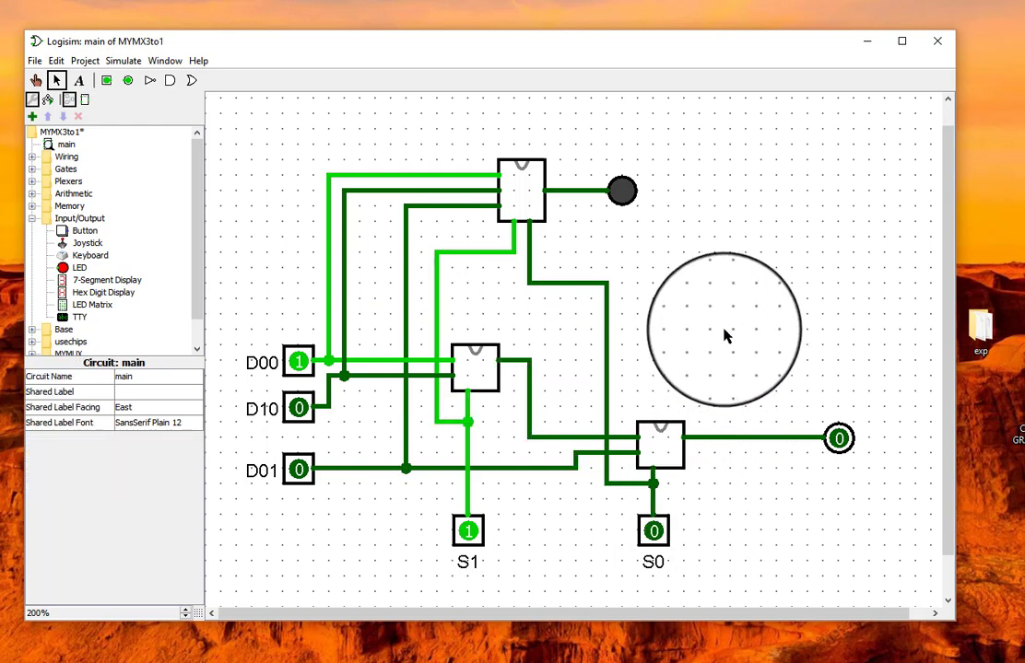
drag(374, 309, 784, 109)
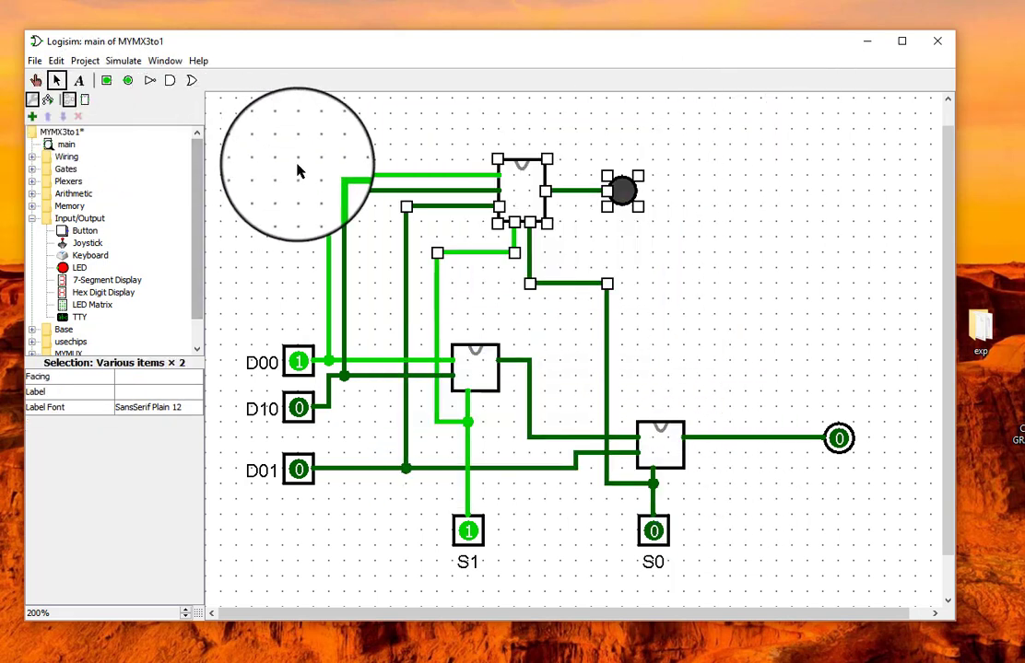